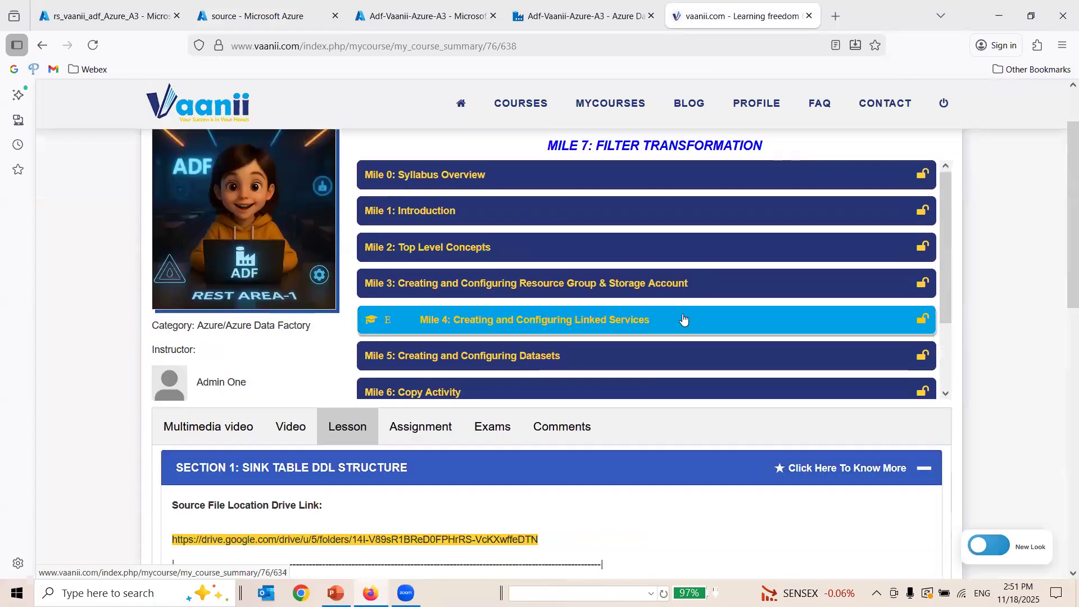
Open the lesson of Mile 7: Filter Transformation and expand Section 1: Sink Table DDL Structure.
{"action": "scroll", "coordinate": [947, 368], "scroll_direction": "down", "scroll_amount": 2}
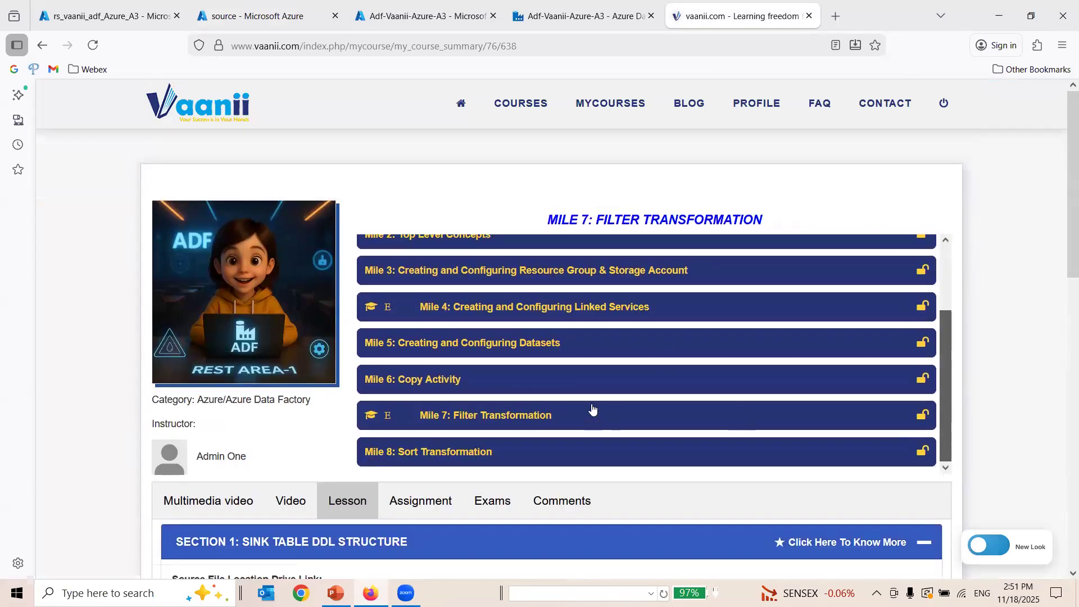
{"action": "left_click", "coordinate": [582, 405]}
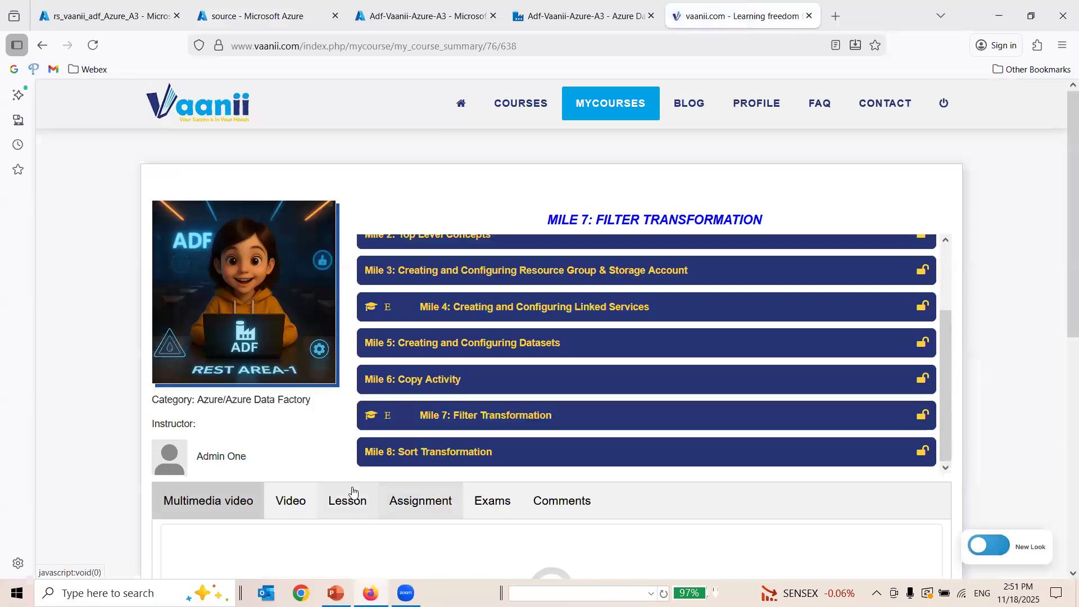
{"action": "left_click", "coordinate": [349, 499]}
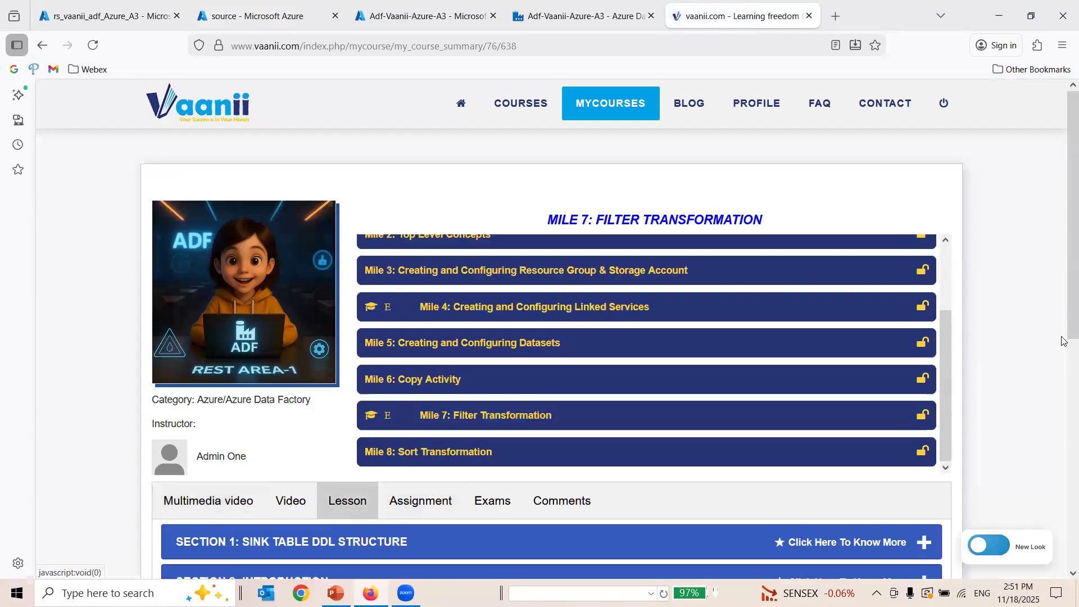
{"action": "scroll", "coordinate": [370, 281], "scroll_direction": "down", "scroll_amount": 6}
{"action": "left_click", "coordinate": [368, 202]}
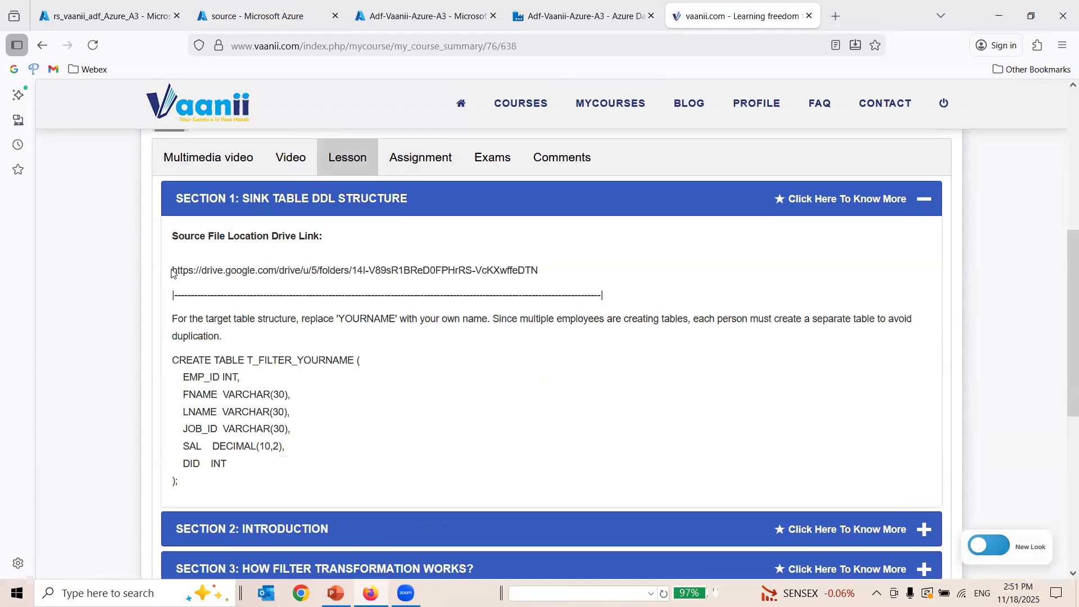
Open the lesson's source file Drive link in a new browser tab and go into the Filter Transformation folder.
{"action": "left_click_drag", "start_coordinate": [443, 267], "coordinate": [568, 271]}
{"action": "key", "text": "ctrl+c"}
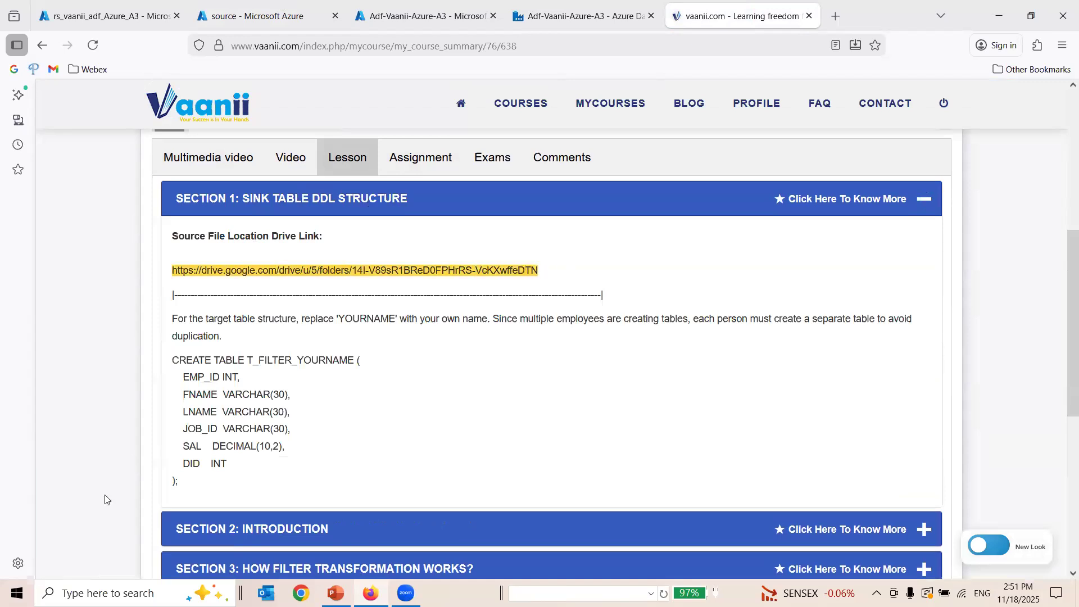
{"action": "left_click_drag", "start_coordinate": [167, 366], "coordinate": [202, 488]}
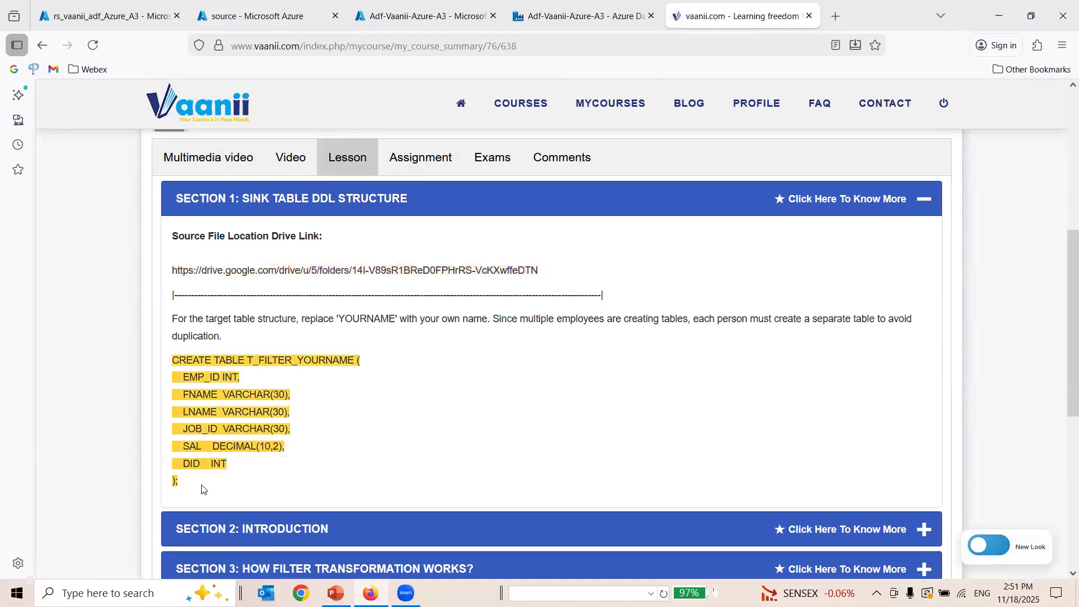
{"action": "left_click", "coordinate": [1033, 20]}
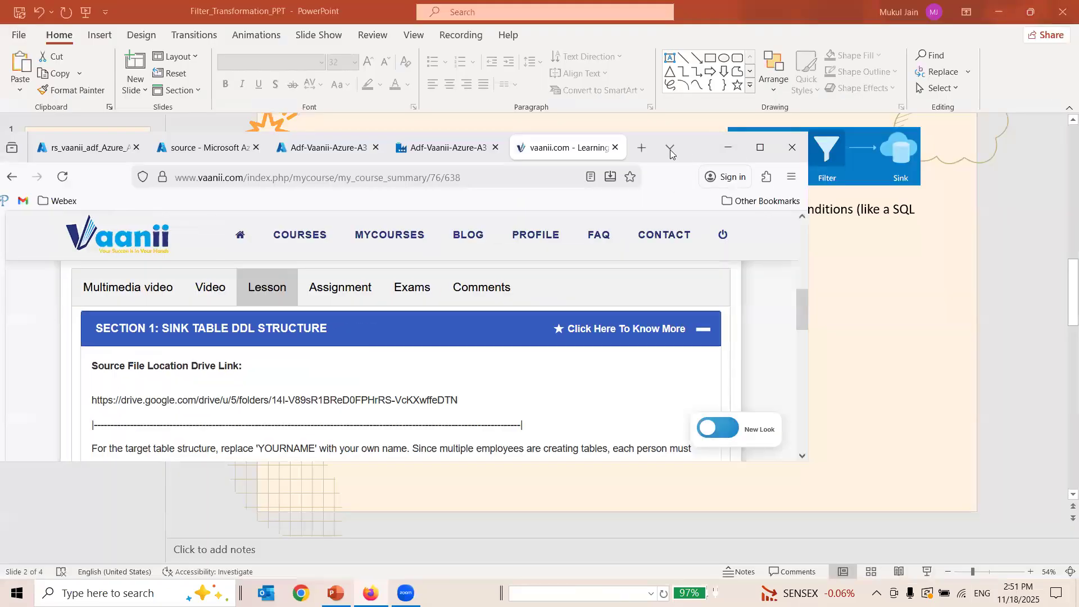
{"action": "left_click", "coordinate": [642, 148]}
{"action": "key", "text": "ctrl+v"}
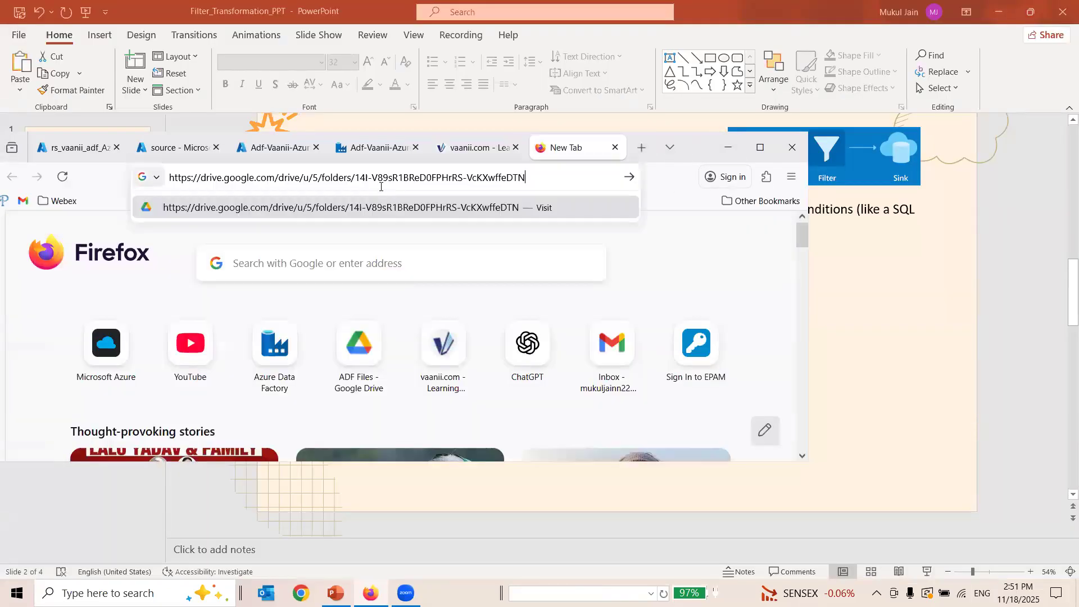
{"action": "key", "text": "Return"}
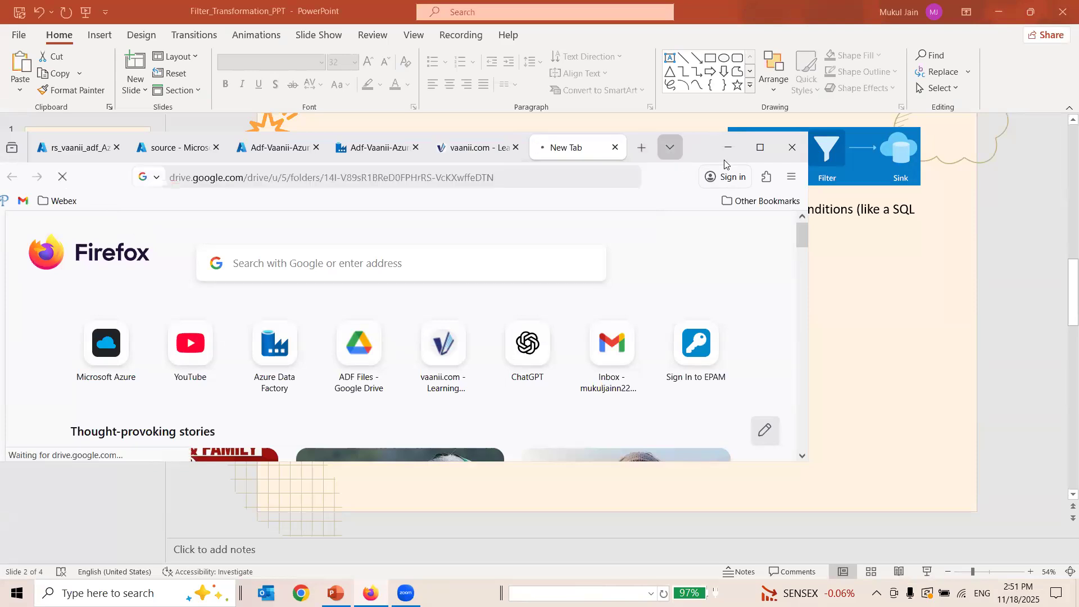
{"action": "left_click", "coordinate": [760, 148]}
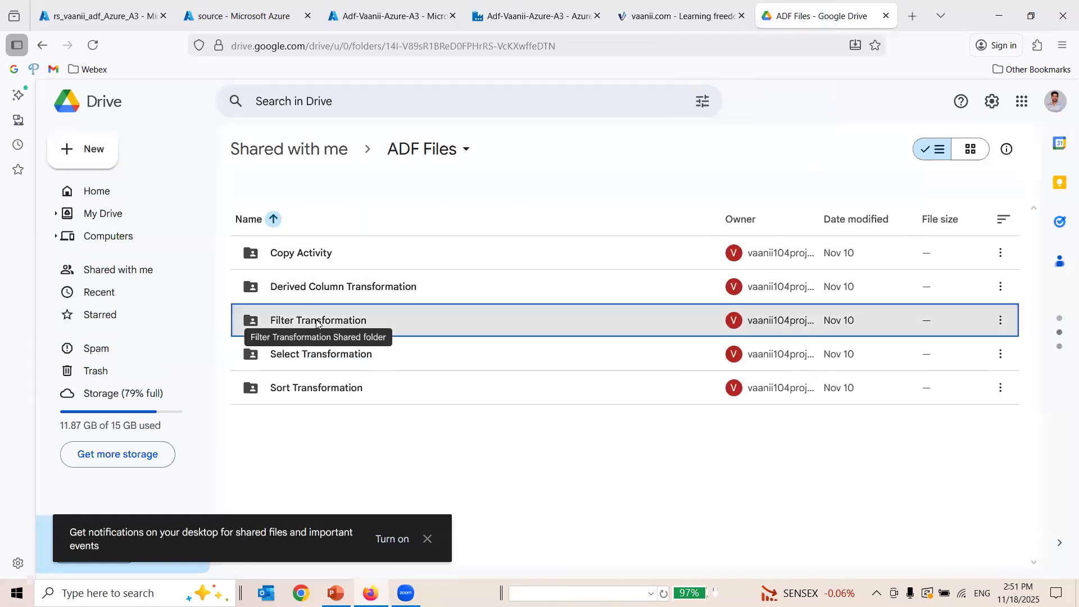
{"action": "left_click", "coordinate": [316, 321]}
{"action": "double_click", "coordinate": [316, 320]}
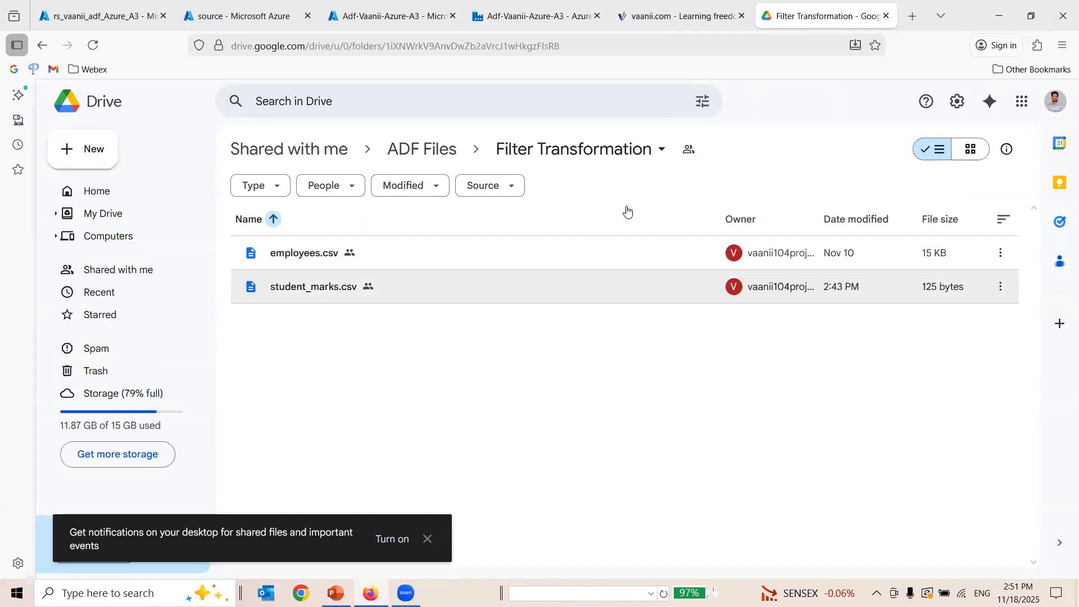
Upload student_marks.csv from Downloads to the Filter Transformation folder of the source container in Azure Storage.
{"action": "left_click", "coordinate": [353, 18]}
{"action": "left_click", "coordinate": [248, 15]}
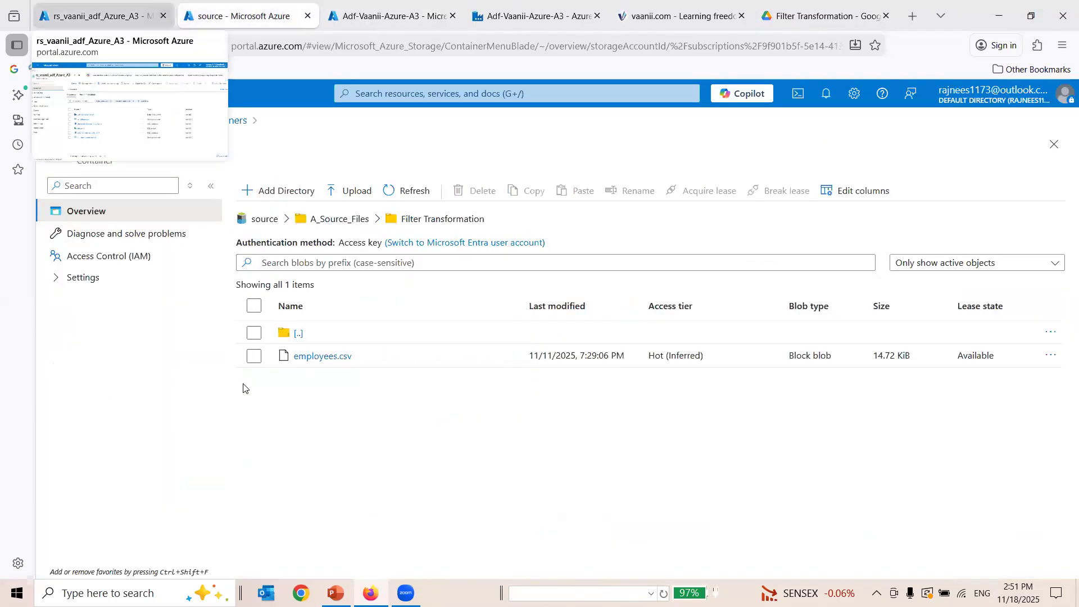
{"action": "left_click", "coordinate": [346, 194]}
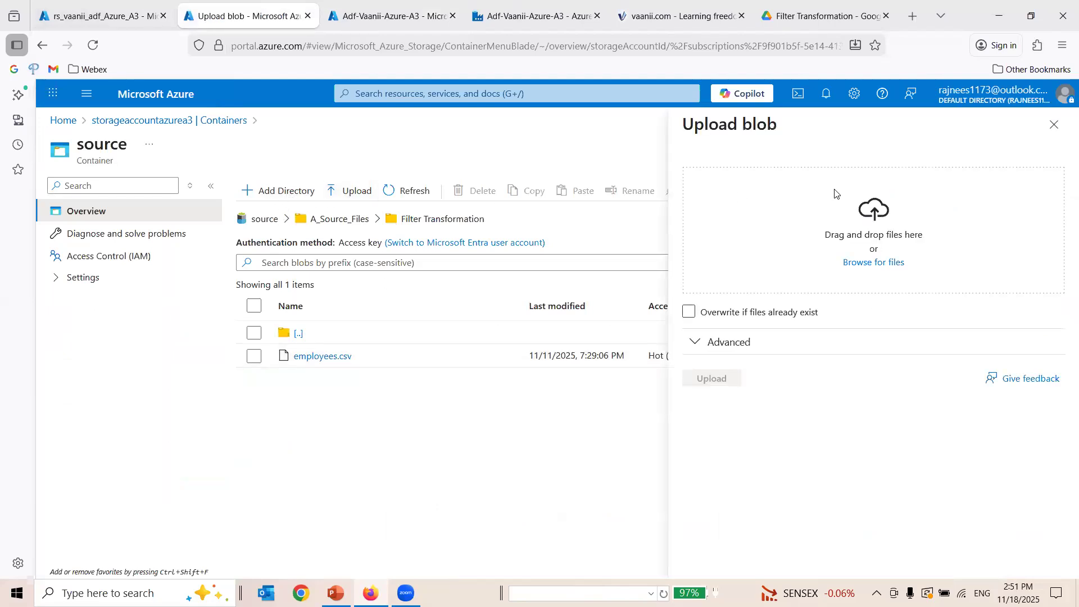
{"action": "left_click", "coordinate": [872, 263]}
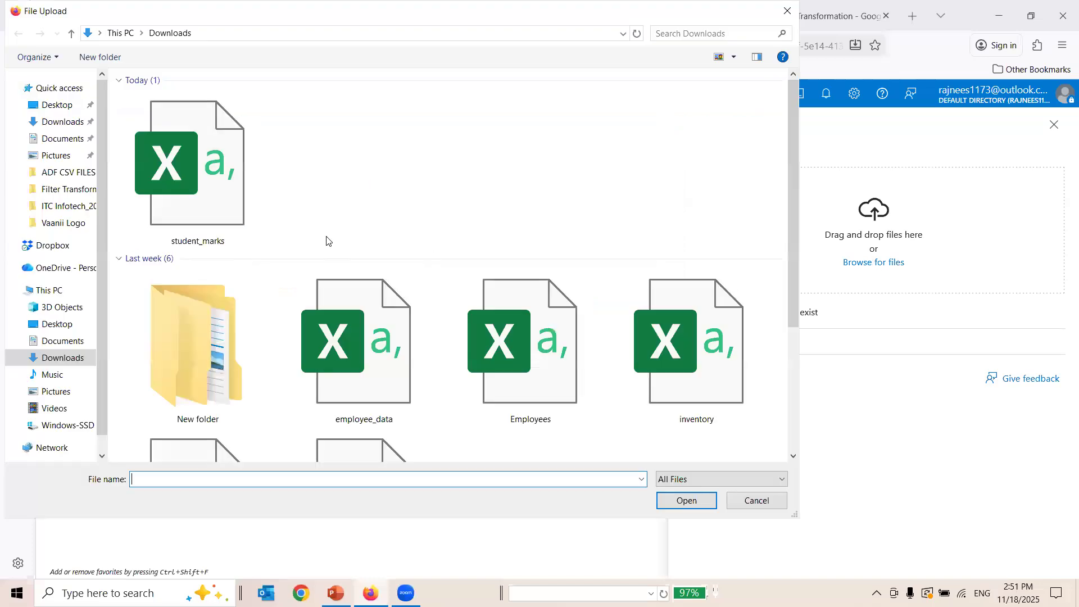
{"action": "double_click", "coordinate": [200, 176]}
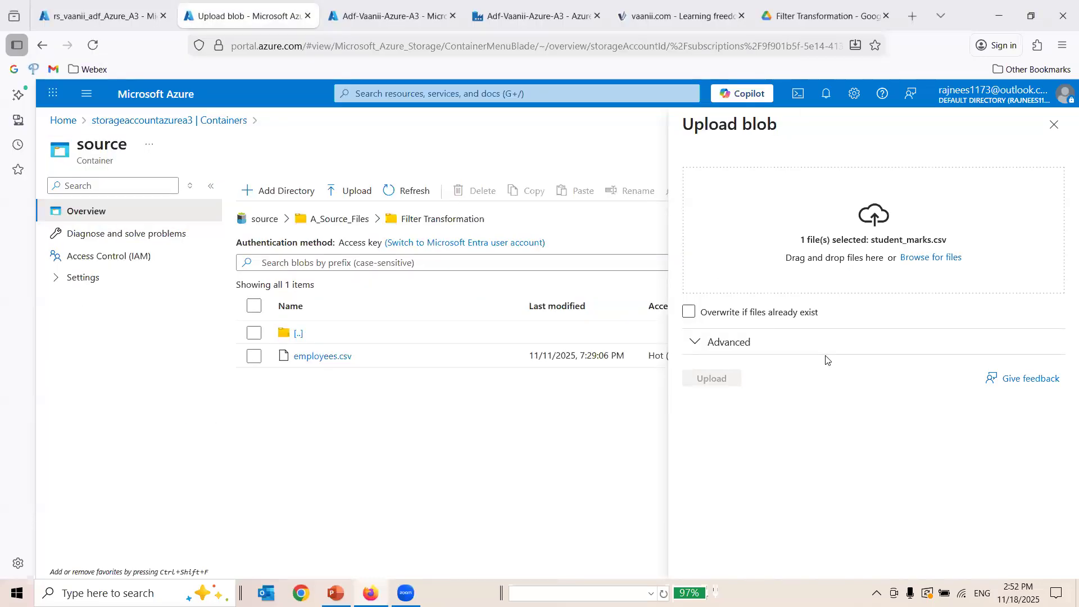
{"action": "left_click", "coordinate": [710, 383]}
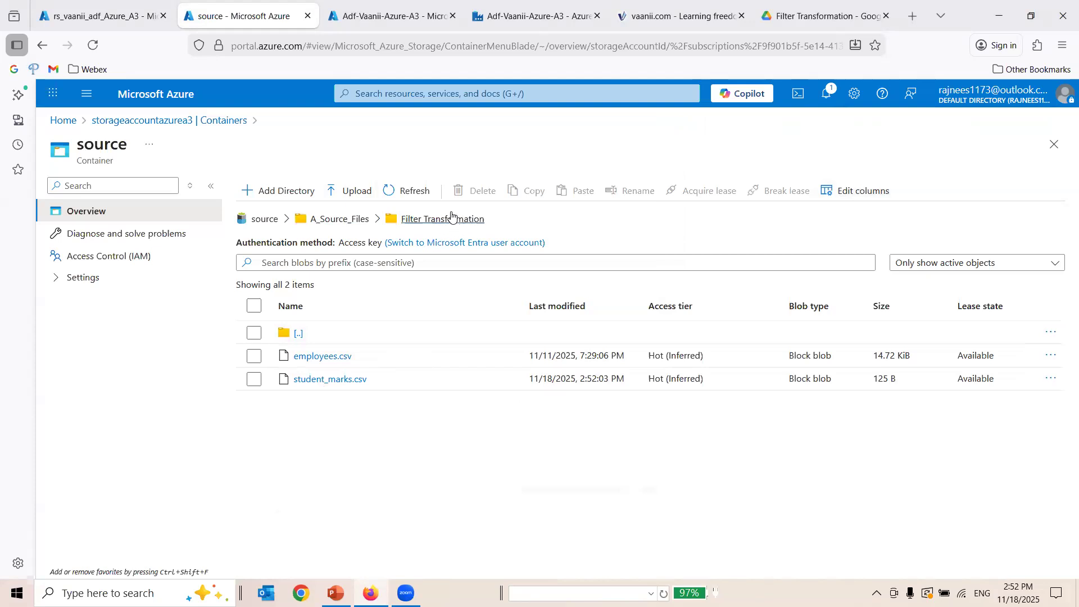
Switch to the Adf-Vaanii-Azure-A3 Data Factory studio and open its authoring workspace.
{"action": "left_click", "coordinate": [343, 15]}
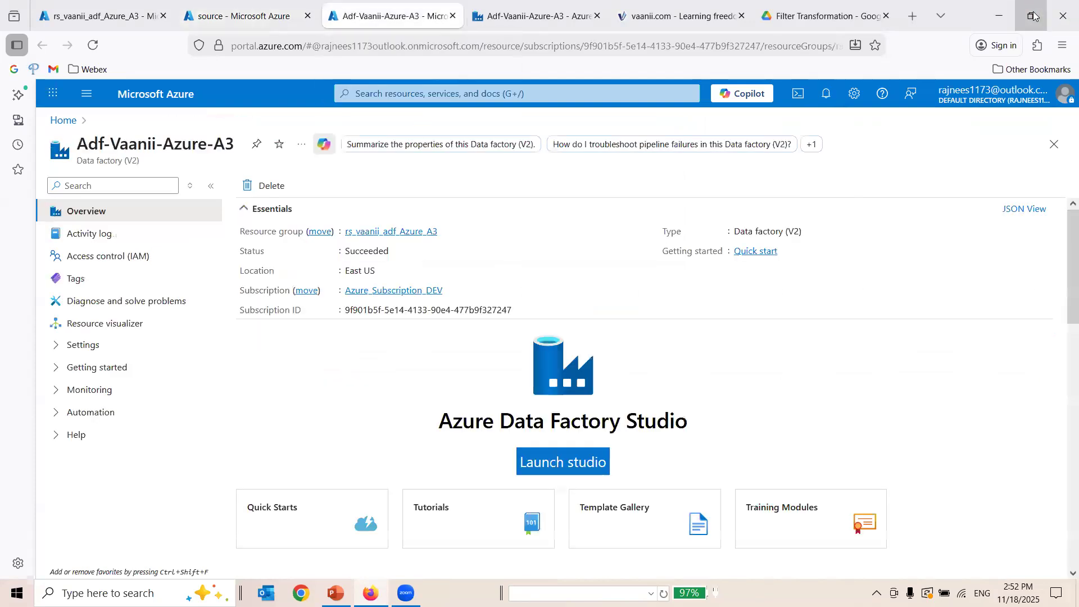
{"action": "left_click", "coordinate": [1031, 16]}
{"action": "left_click", "coordinate": [377, 147]}
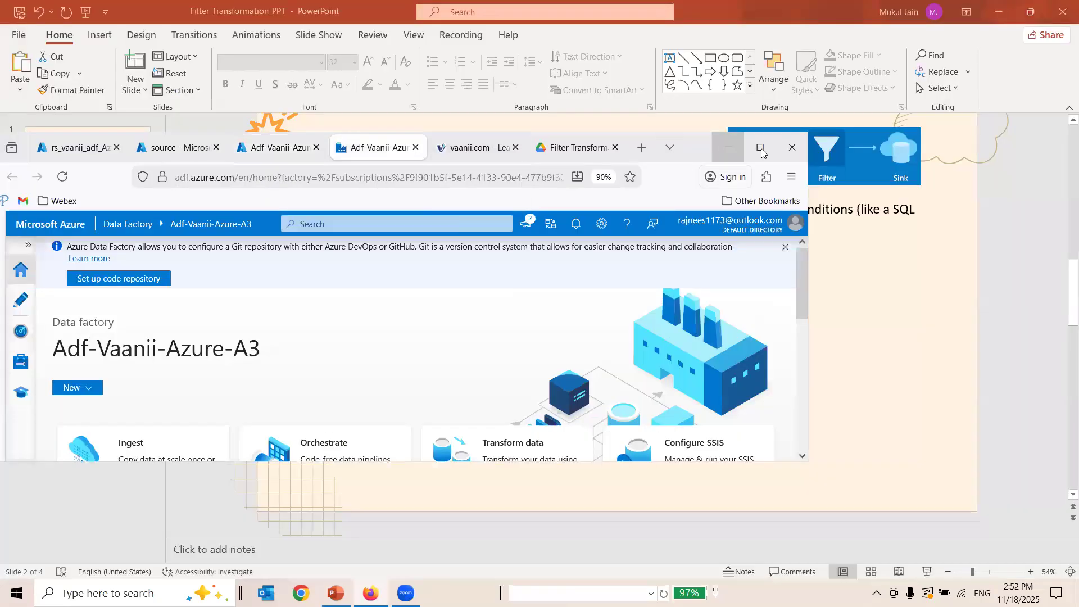
{"action": "key", "text": "super+Up"}
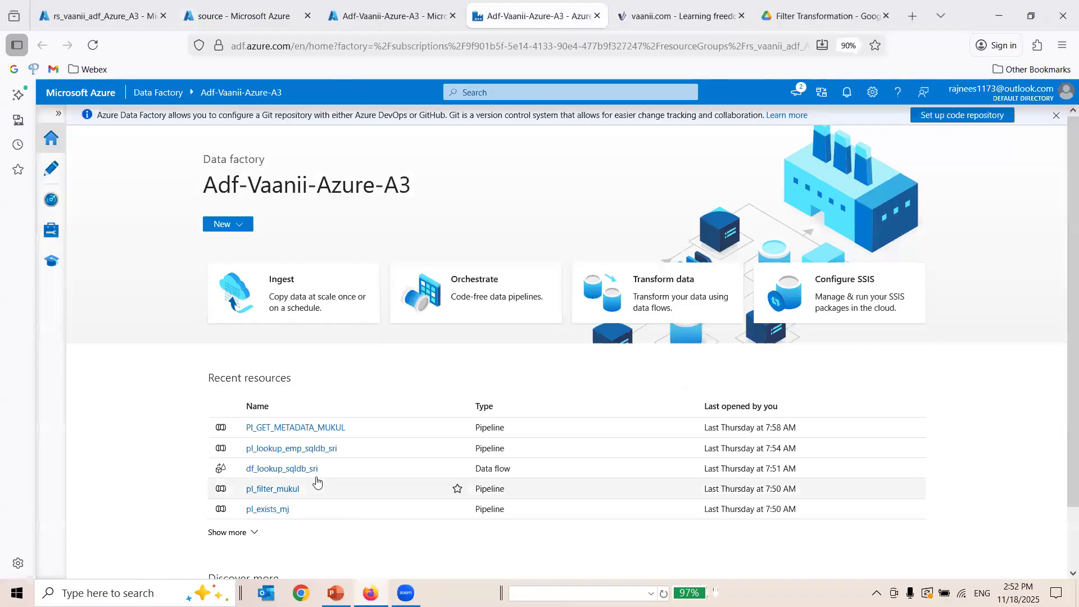
{"action": "left_click", "coordinate": [52, 117]}
{"action": "left_click", "coordinate": [89, 169]}
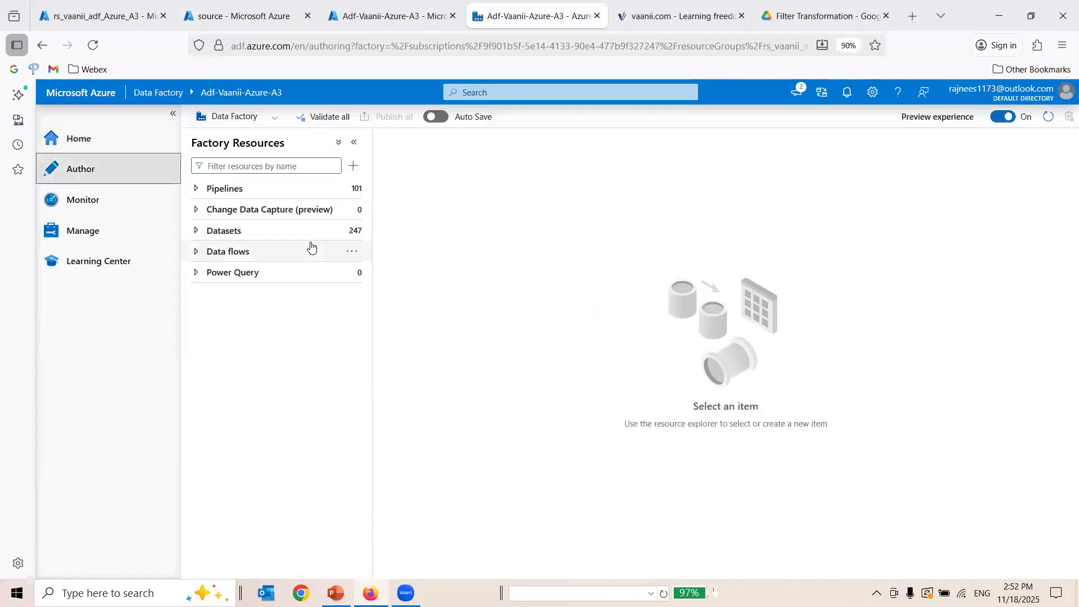
Create a new data flow, add a source to it and collapse the navigation menu.
{"action": "left_click", "coordinate": [352, 251]}
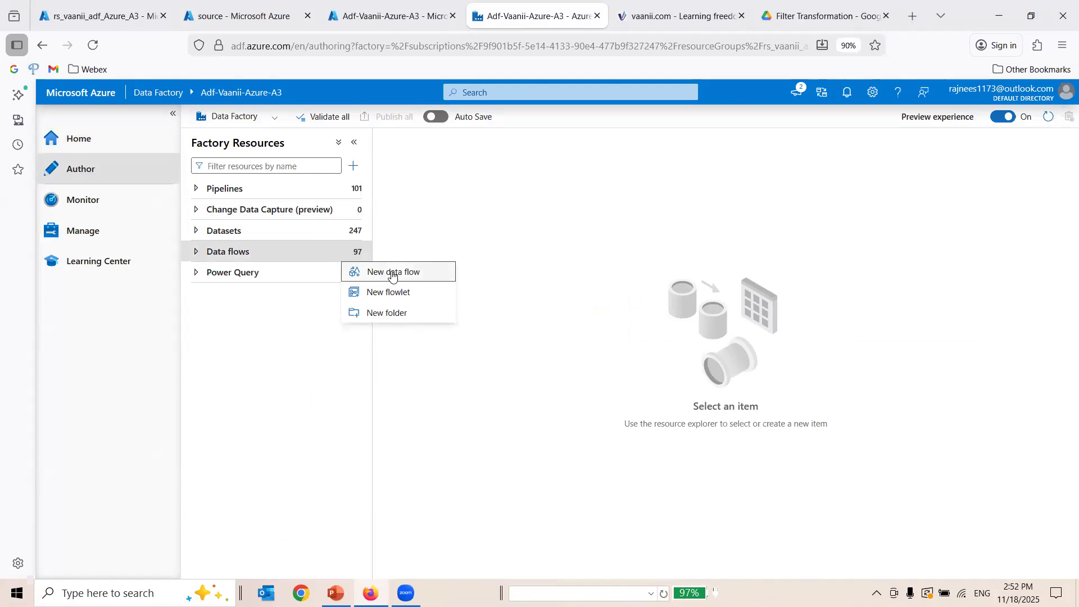
{"action": "left_click", "coordinate": [392, 273]}
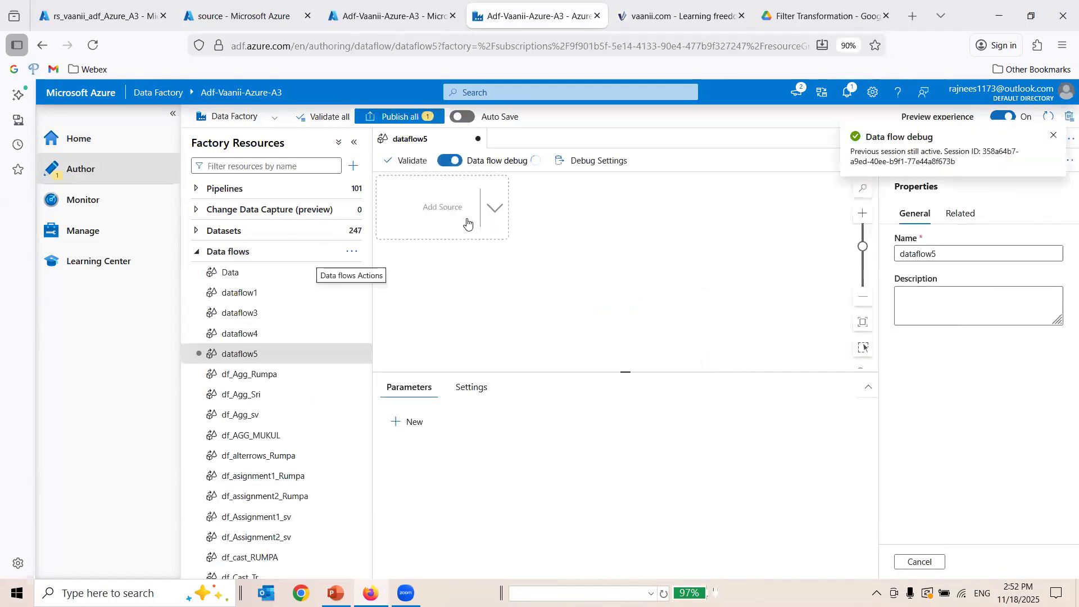
{"action": "left_click", "coordinate": [445, 213]}
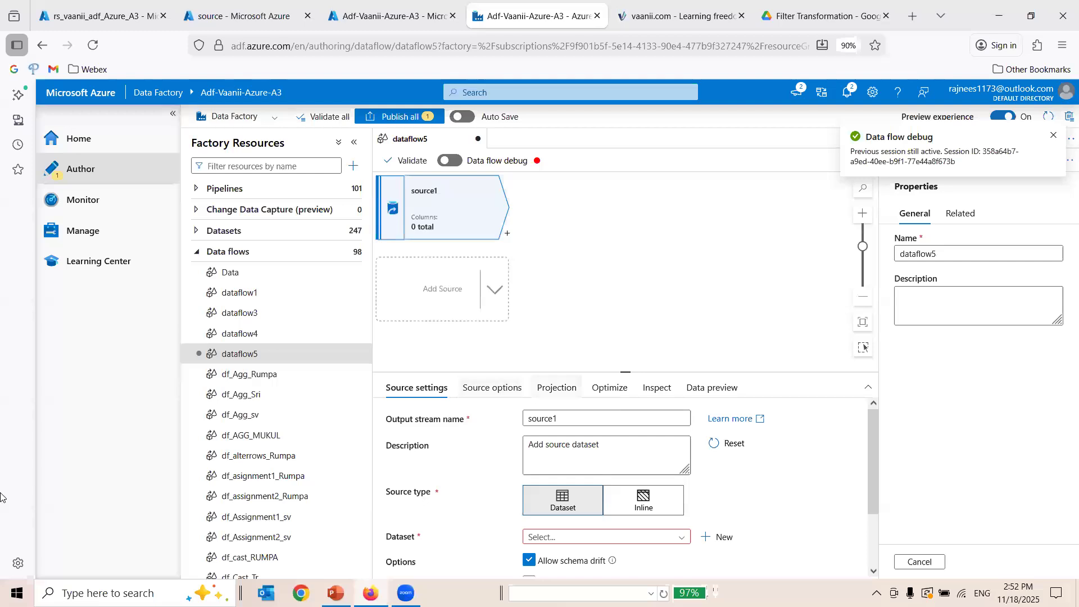
{"action": "left_click", "coordinate": [171, 114]}
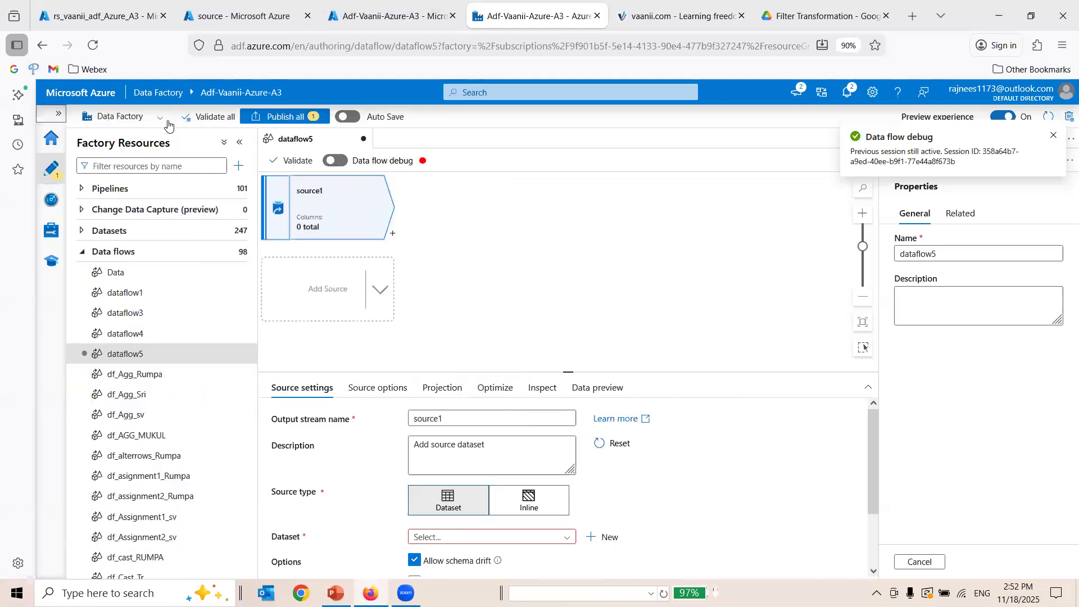
Try to name the source's output stream STD_MARKS.
{"action": "double_click", "coordinate": [434, 420]}
{"action": "type", "text": "ST"}
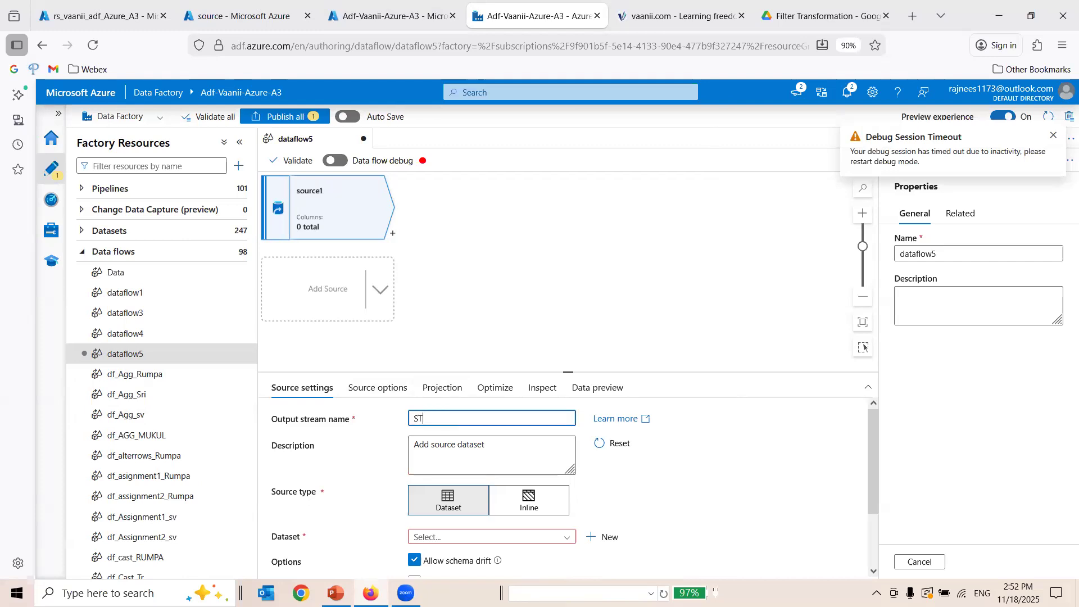
{"action": "type", "text": "D_MARKS"}
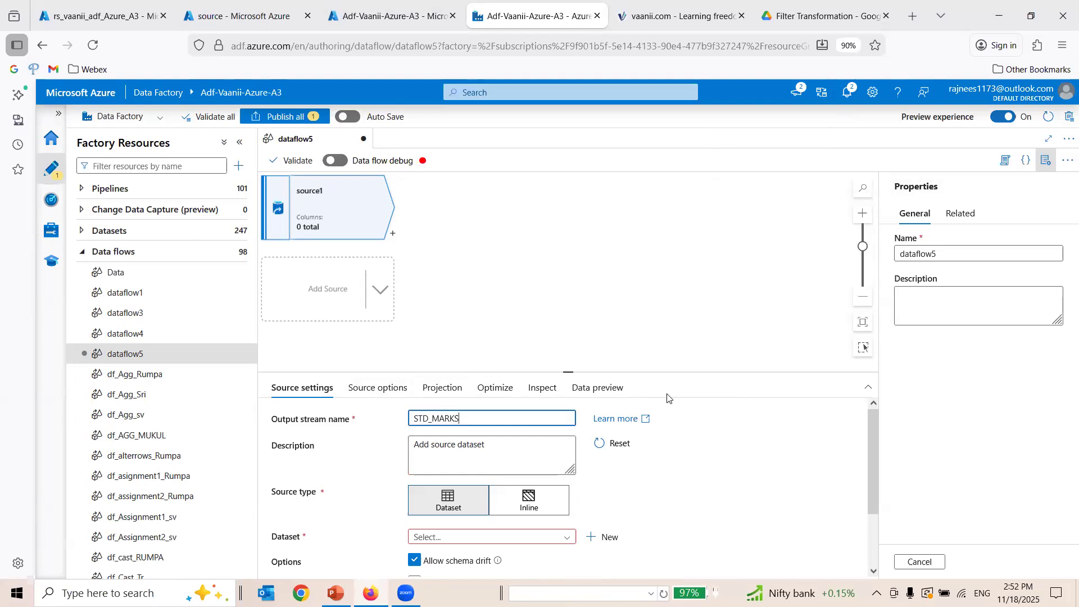
{"action": "left_click", "coordinate": [673, 410]}
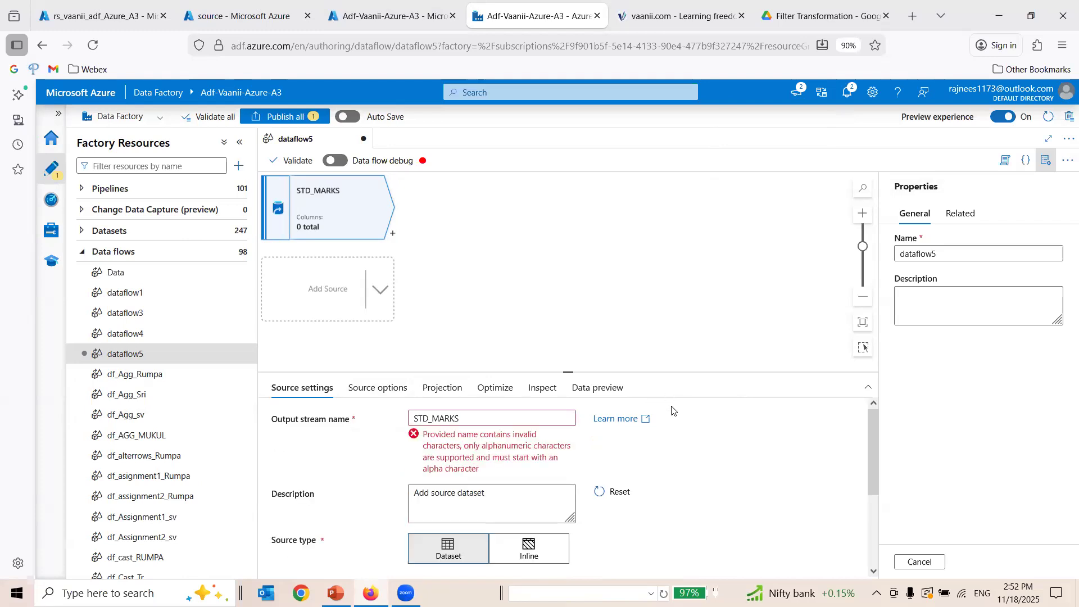
Remove the underscore from the output stream name so it reads STDMARKS.
{"action": "left_click_drag", "start_coordinate": [460, 447], "coordinate": [503, 470]}
{"action": "left_click", "coordinate": [432, 422]}
{"action": "left_click", "coordinate": [433, 419]}
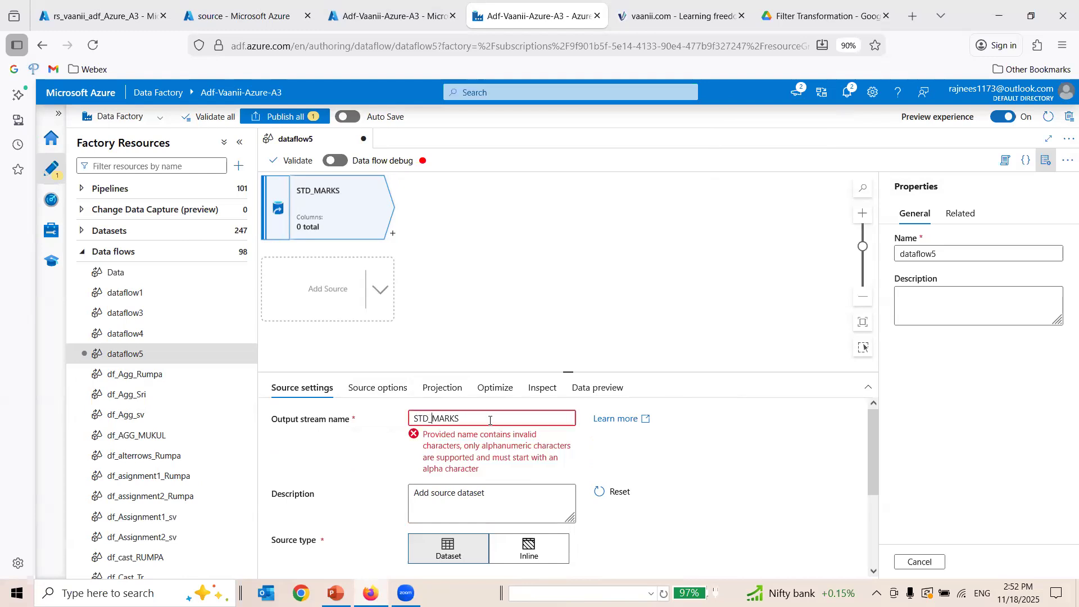
{"action": "key", "text": "BackSpace"}
{"action": "left_click", "coordinate": [455, 511]}
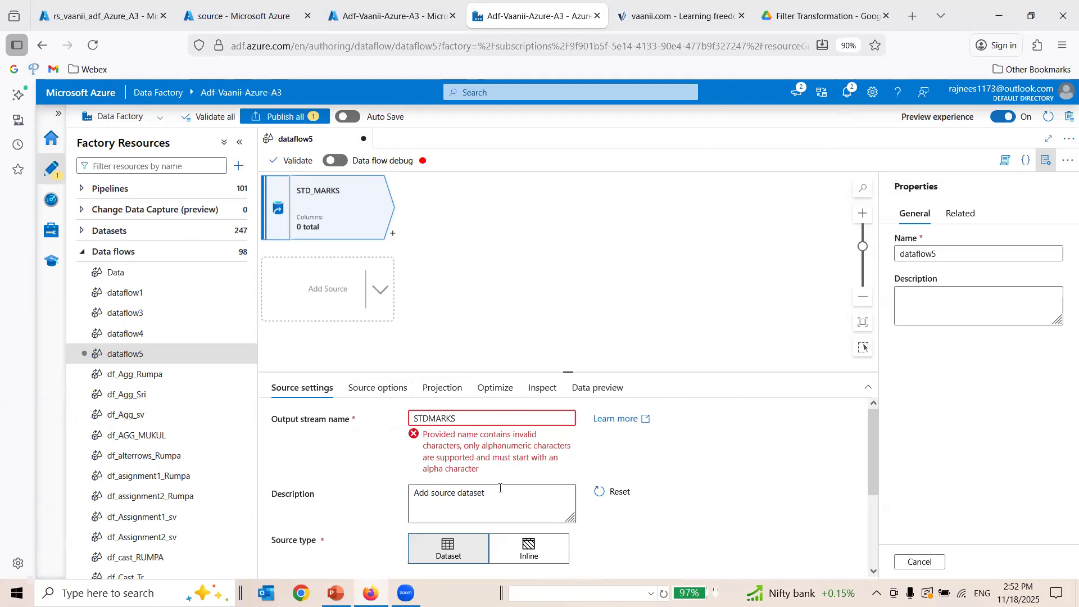
Rename the source's output stream as STUDENTS.
{"action": "left_click", "coordinate": [462, 416]}
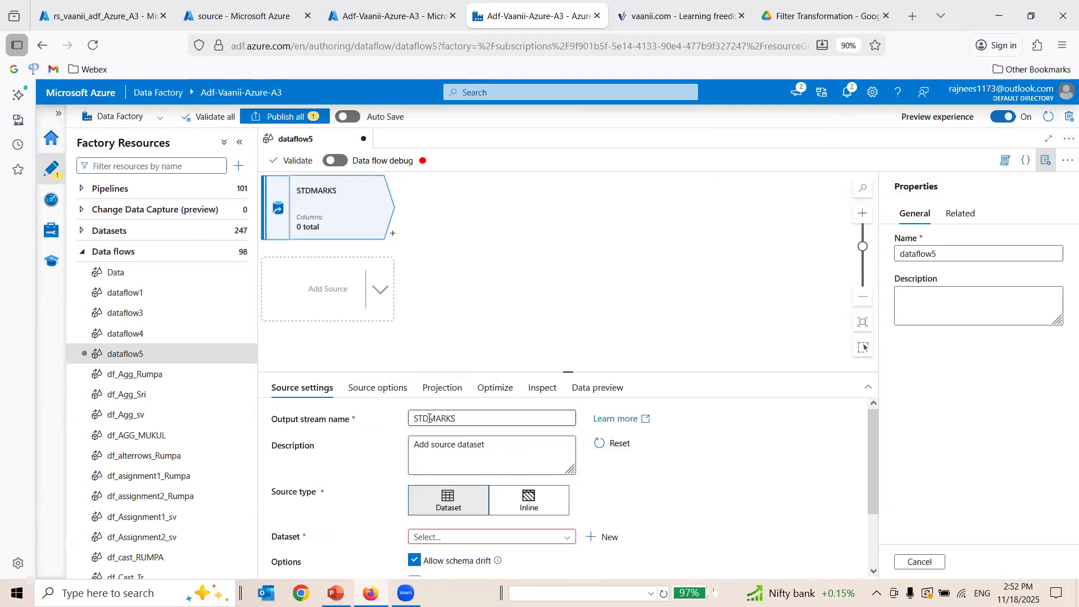
{"action": "double_click", "coordinate": [463, 416]}
{"action": "type", "text": "ST"}
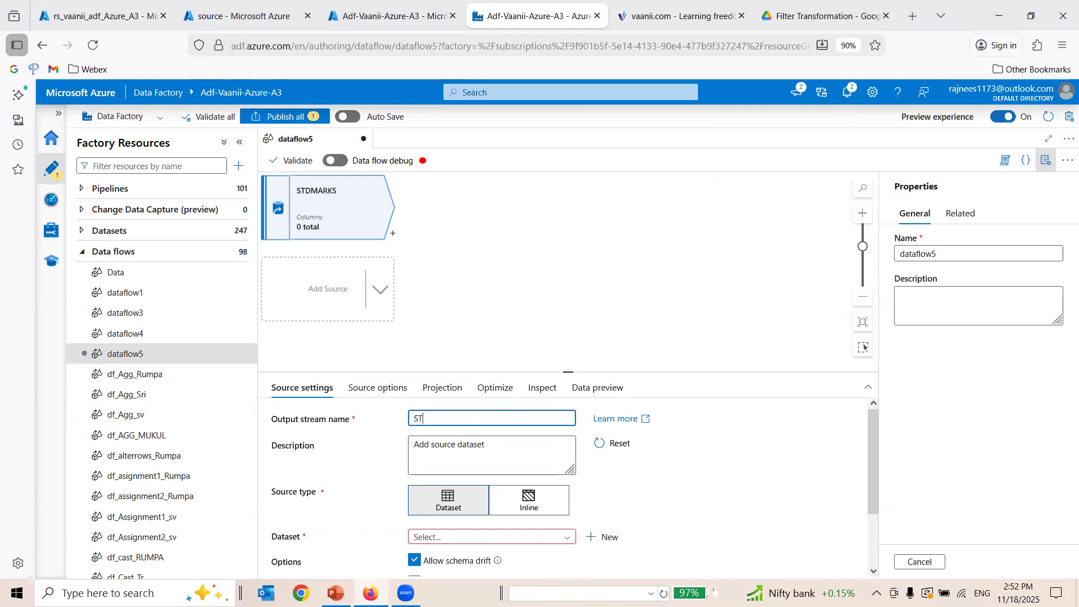
{"action": "type", "text": "UDENTS"}
{"action": "left_click", "coordinate": [510, 441]}
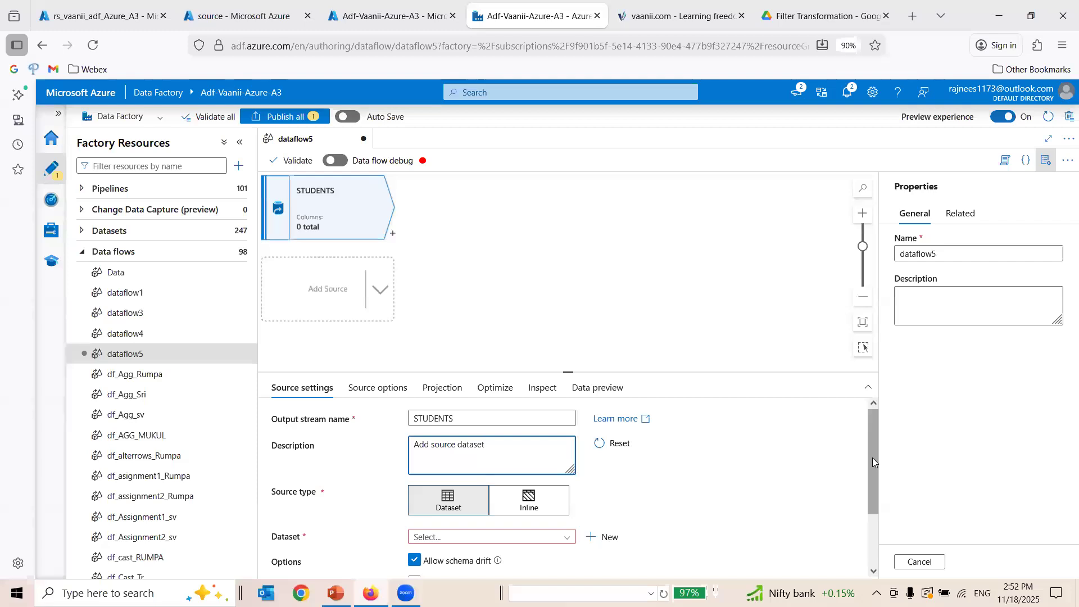
Enlarge the source settings area and choose Dataset as the source type, leaving the description as it is.
{"action": "scroll", "coordinate": [873, 457], "scroll_direction": "down", "scroll_amount": 1}
{"action": "left_click_drag", "start_coordinate": [615, 372], "coordinate": [604, 284]}
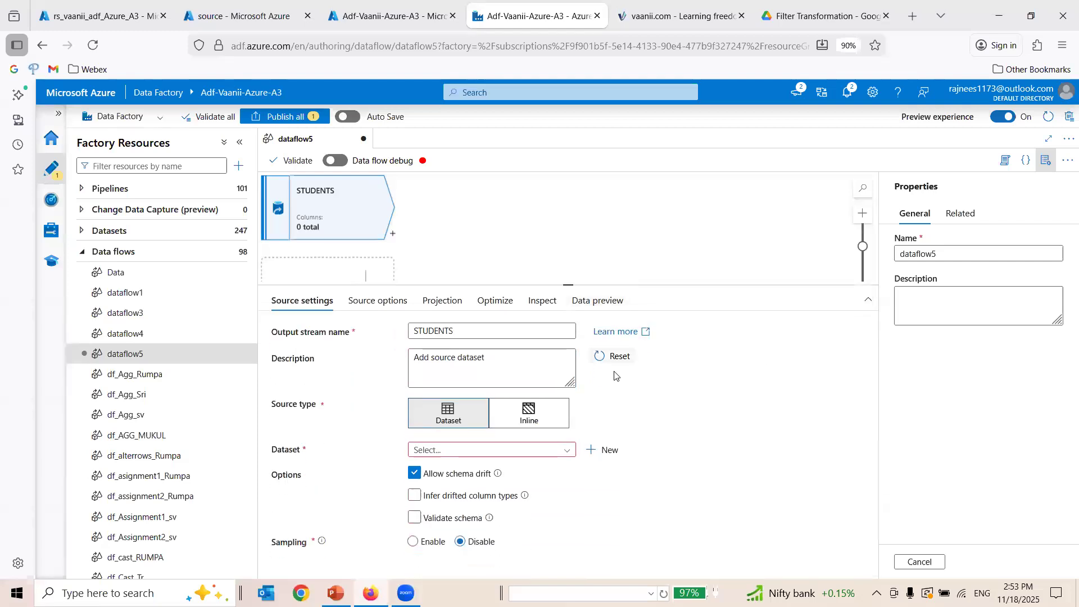
{"action": "left_click", "coordinate": [515, 369]}
{"action": "left_click_drag", "start_coordinate": [431, 358], "coordinate": [373, 363]}
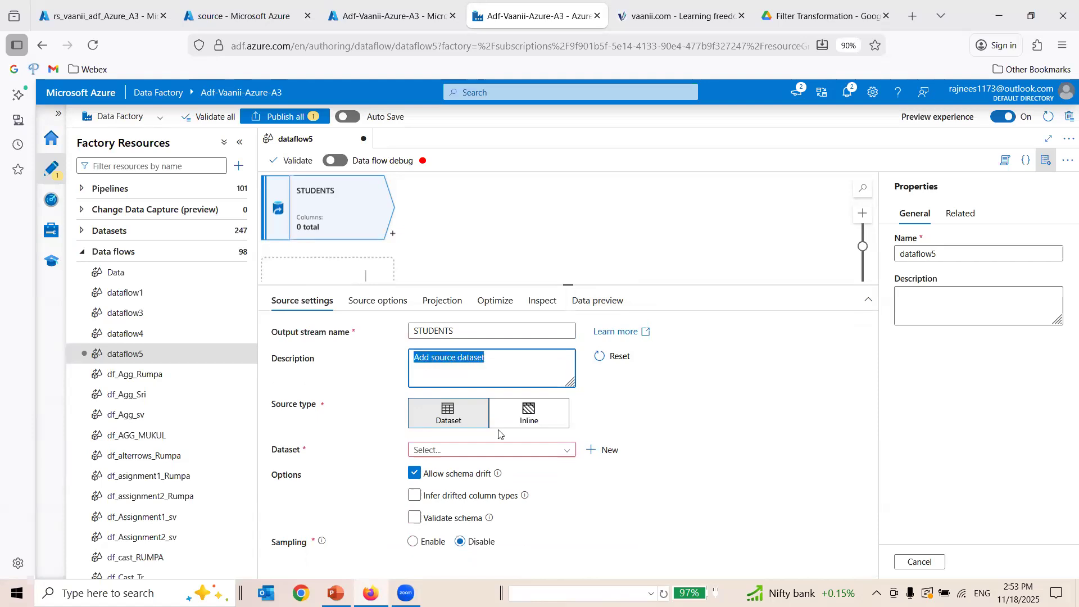
{"action": "left_click", "coordinate": [447, 415]}
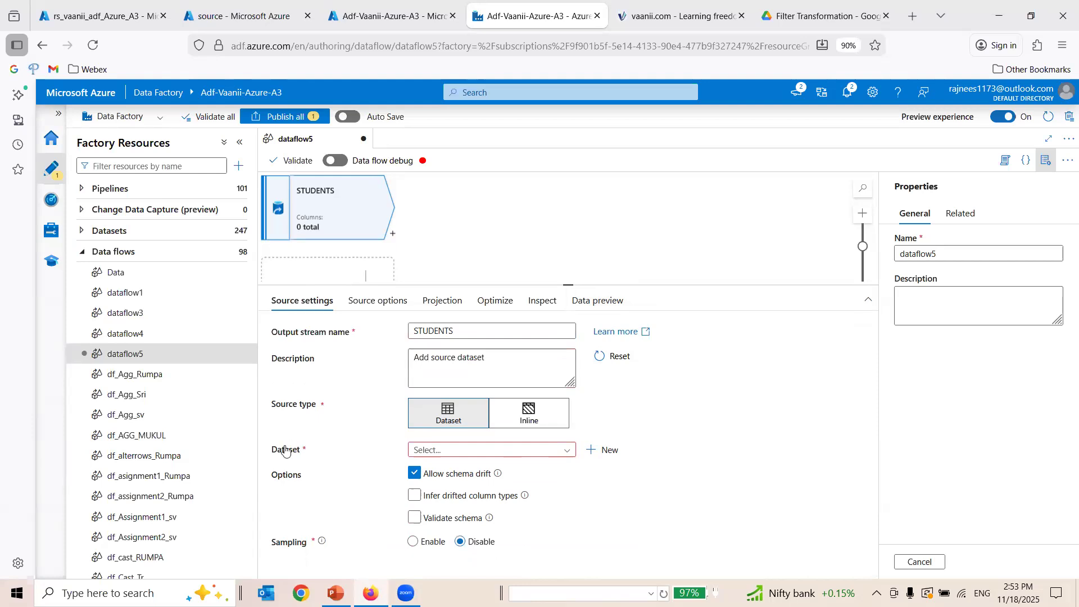
Start a new dataset for the source, using Azure Data Lake Storage Gen2 as the data store and DelimitedText as the format.
{"action": "left_click", "coordinate": [603, 452]}
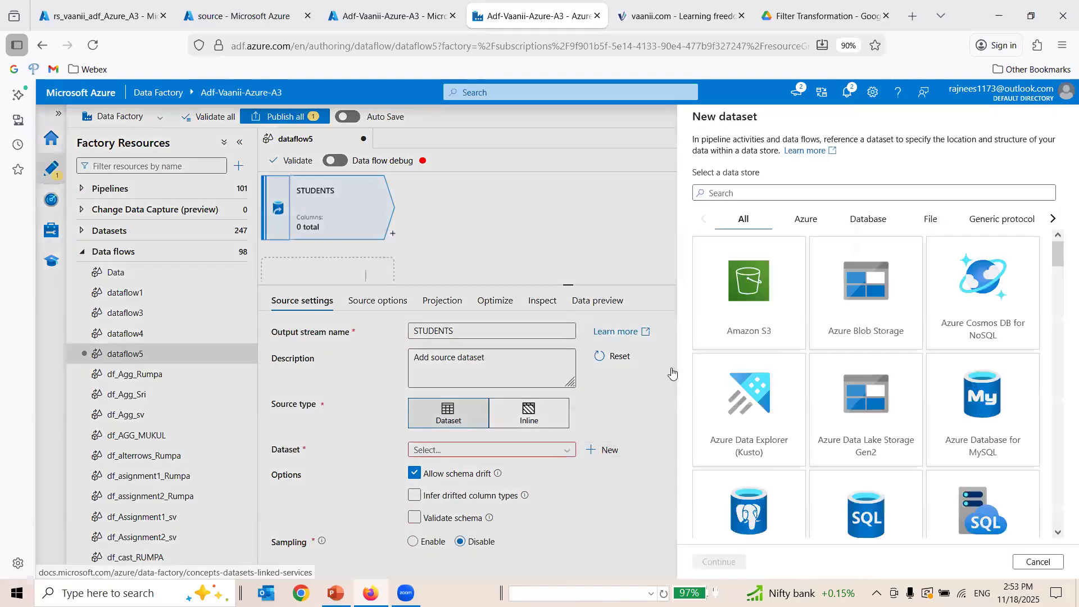
{"action": "type", "text": "GE"}
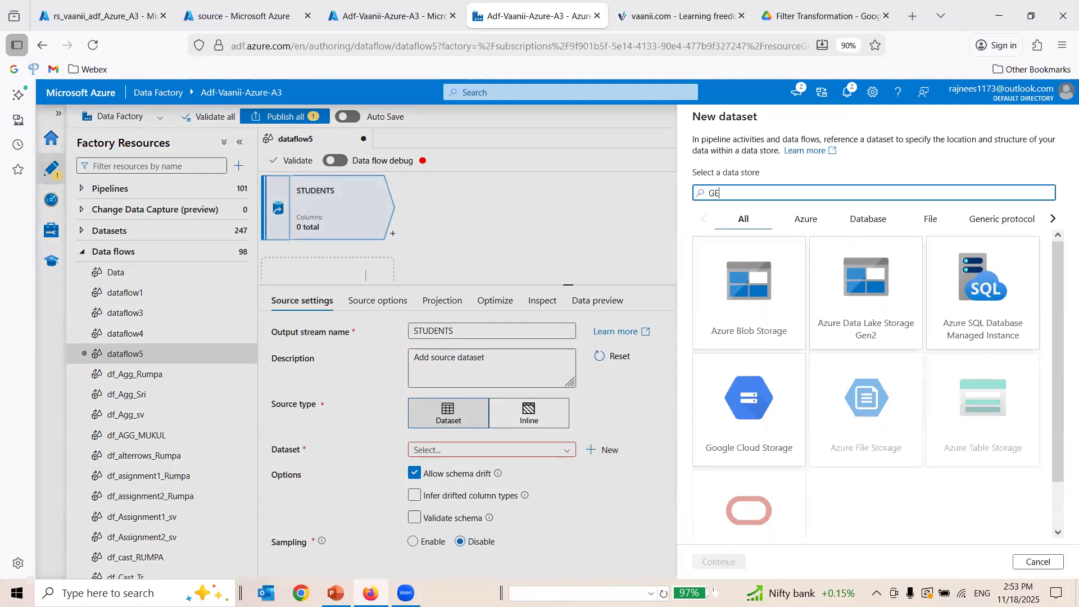
{"action": "type", "text": "N"}
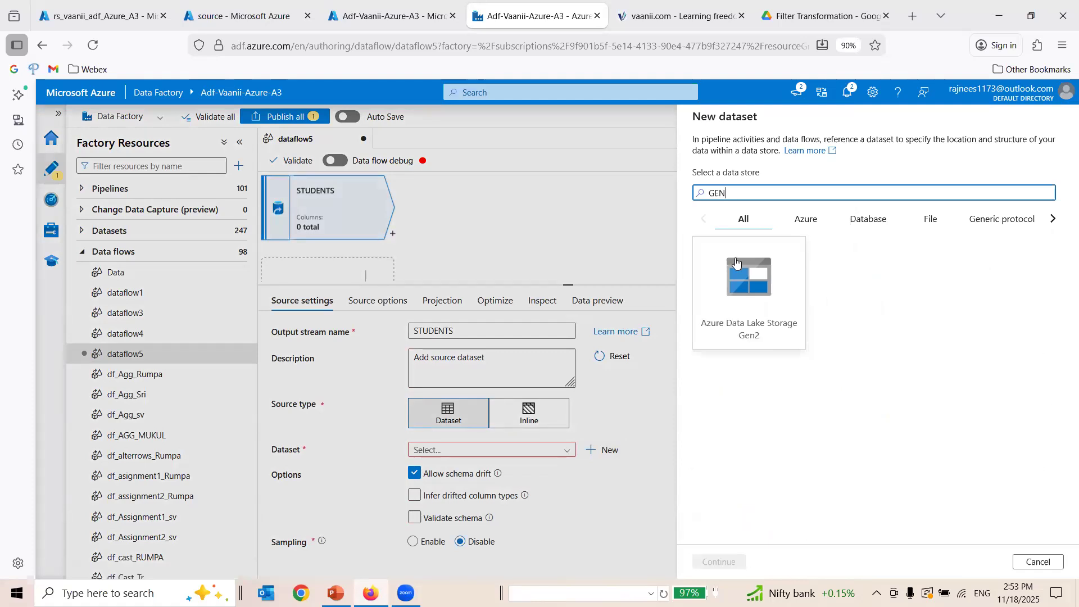
{"action": "left_click", "coordinate": [718, 562]}
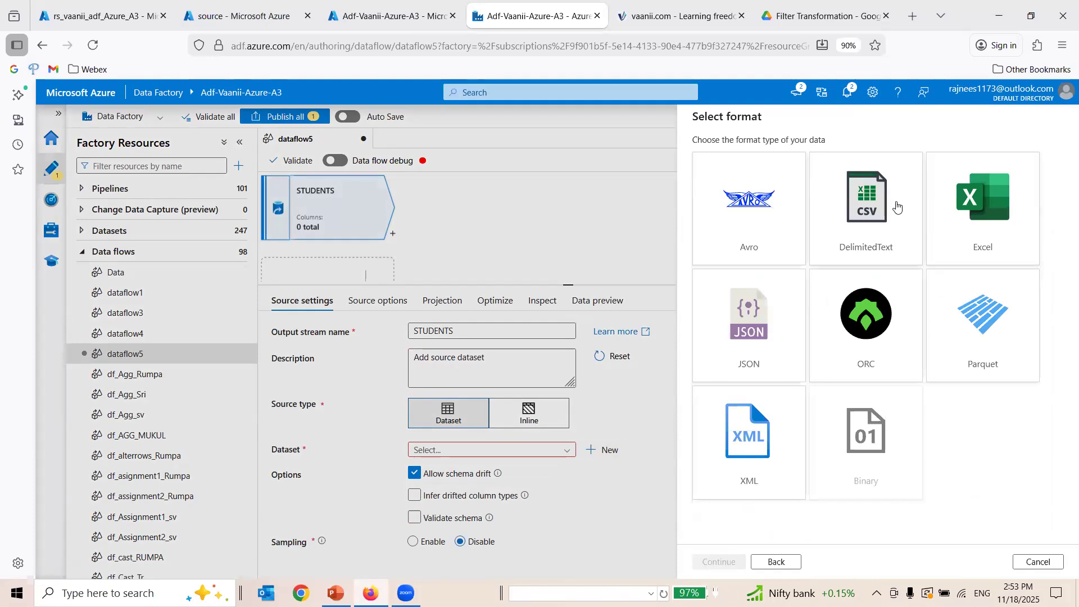
{"action": "left_click", "coordinate": [857, 198]}
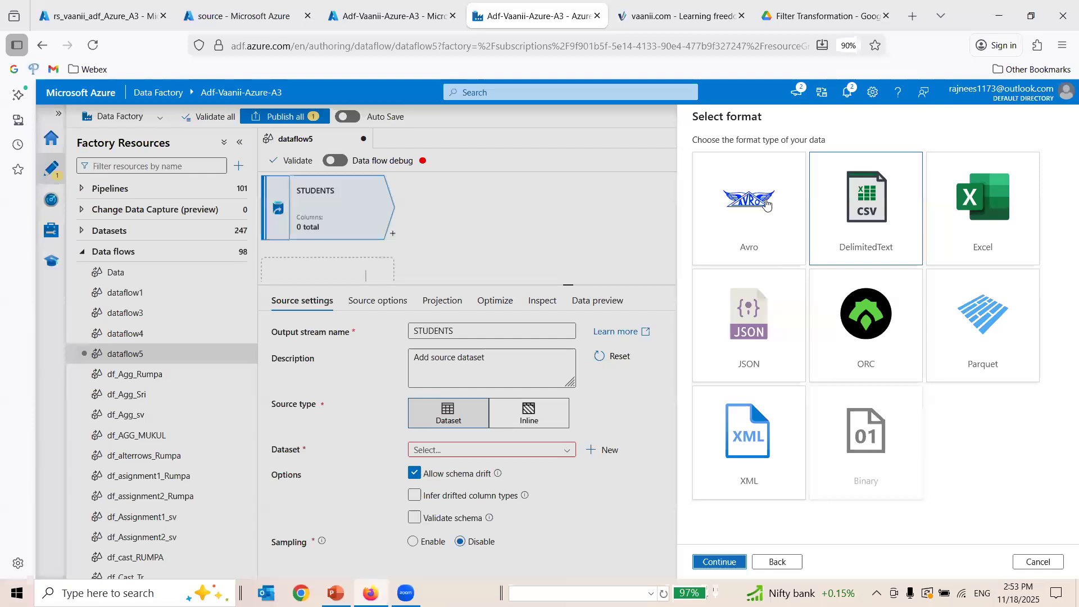
Name the dataset DS_FILTER and assign it the ls_vaanii_Azure_A3 linked service.
{"action": "left_click_drag", "start_coordinate": [762, 157], "coordinate": [646, 156]}
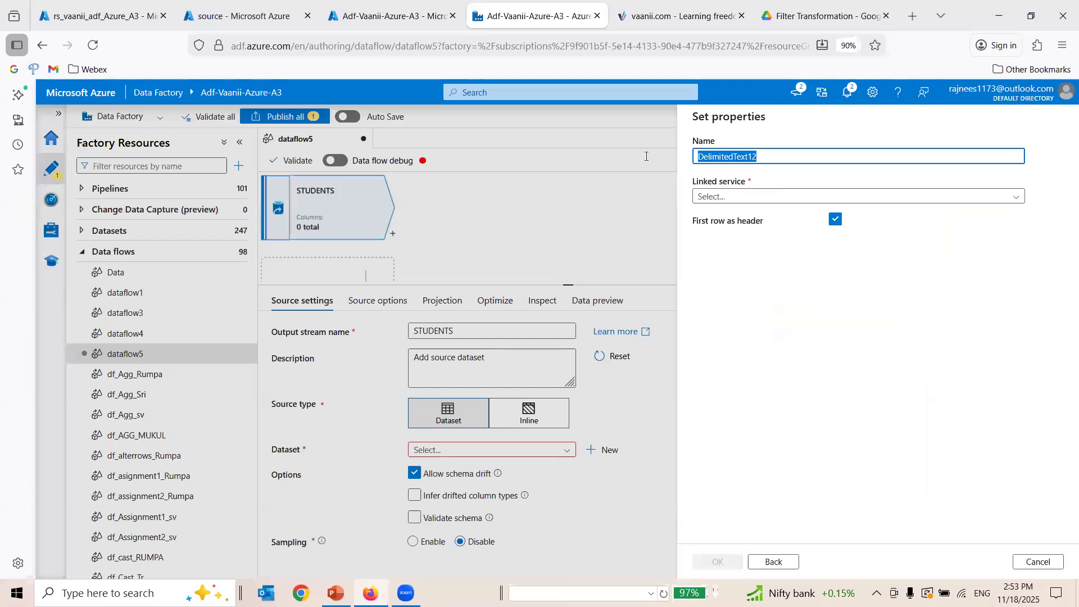
{"action": "type", "text": "DS"}
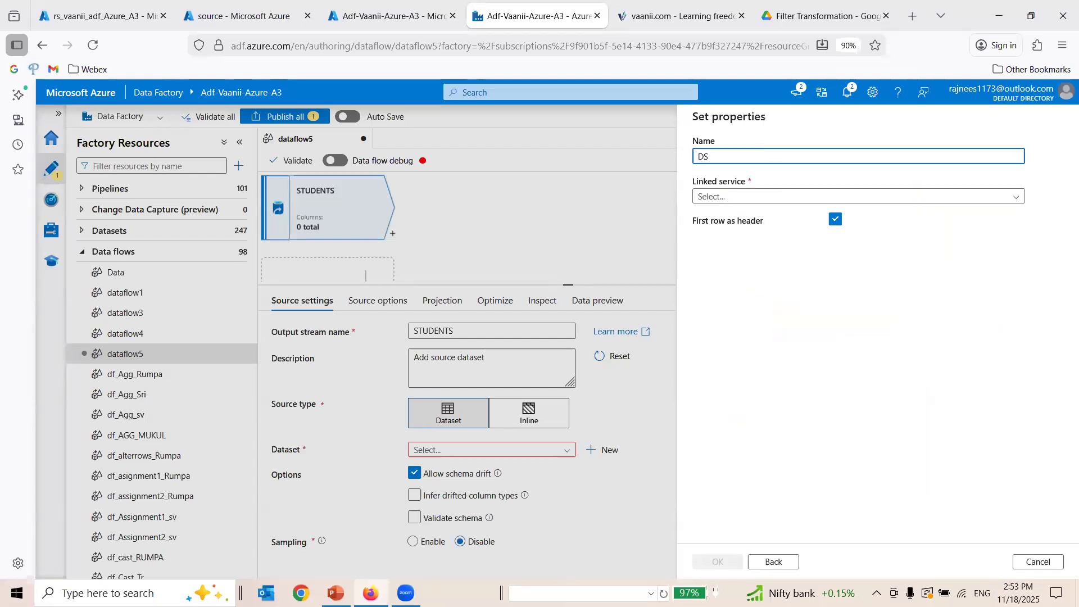
{"action": "type", "text": "_FILTE"}
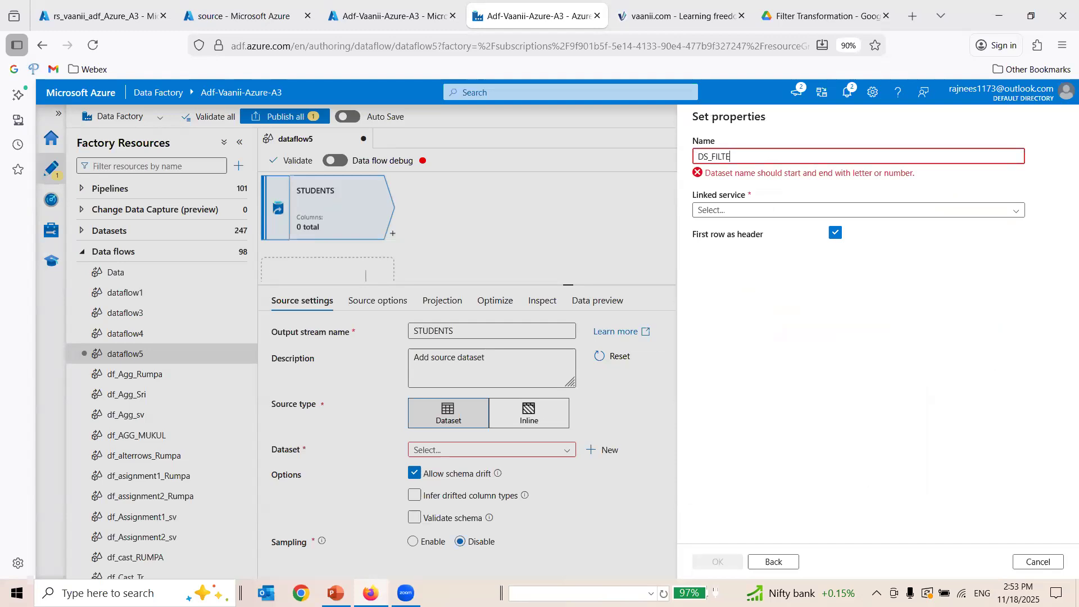
{"action": "type", "text": "R"}
{"action": "type", "text": "_"}
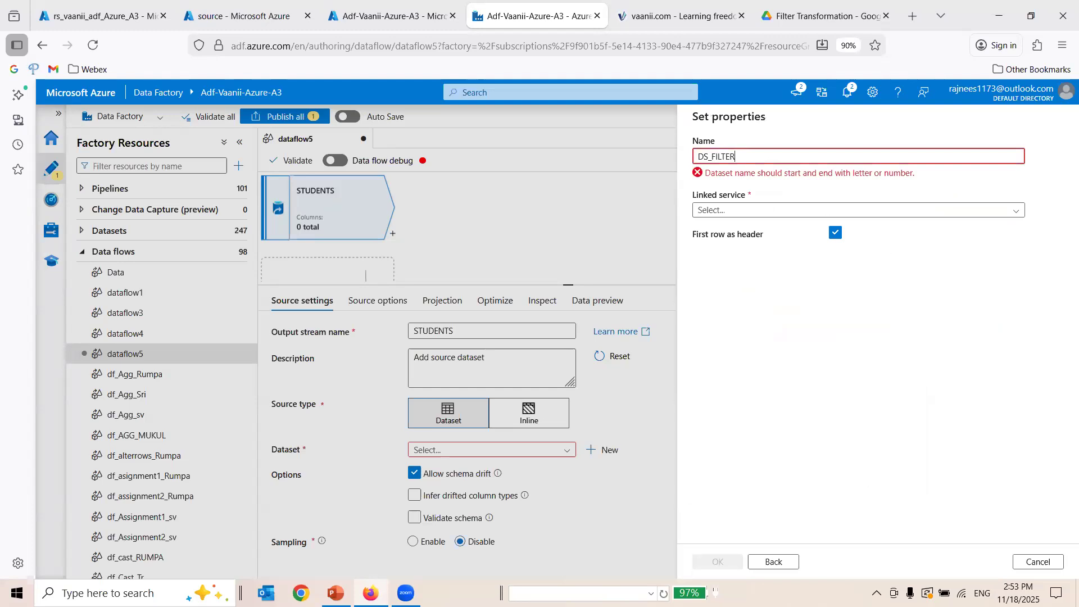
{"action": "left_click", "coordinate": [784, 195]}
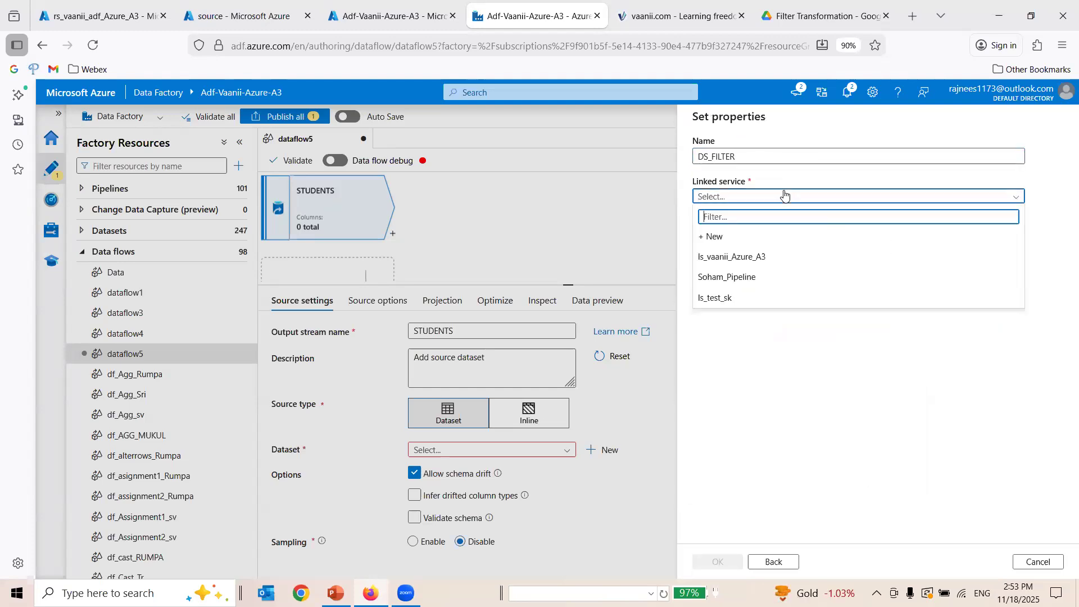
{"action": "left_click", "coordinate": [782, 257]}
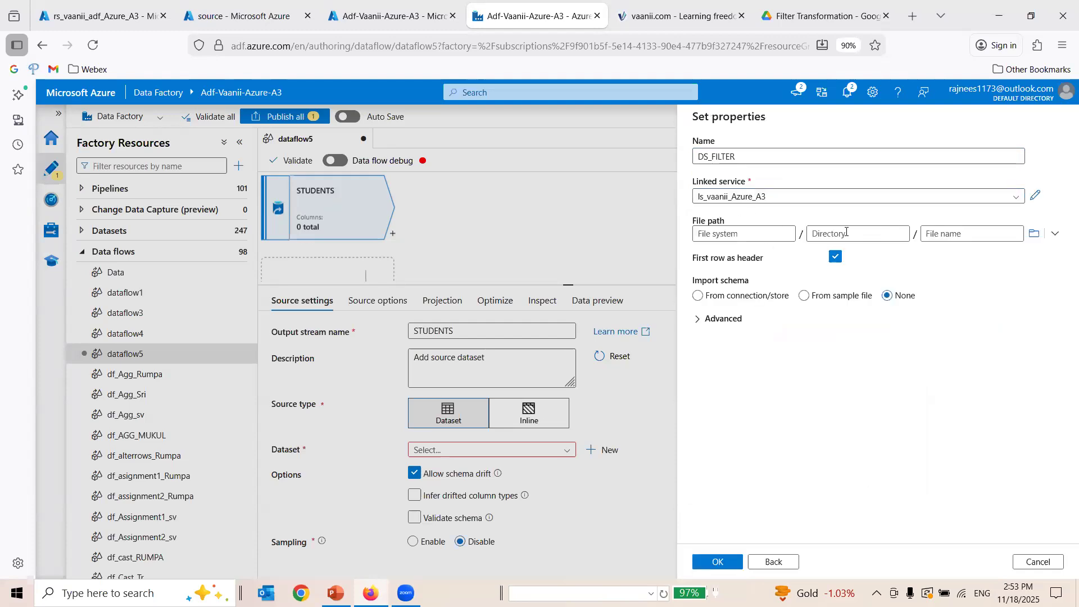
Set the dataset's file path to student_marks.csv in source/A_Source_Files/Filter Transformation.
{"action": "left_click", "coordinate": [1035, 237]}
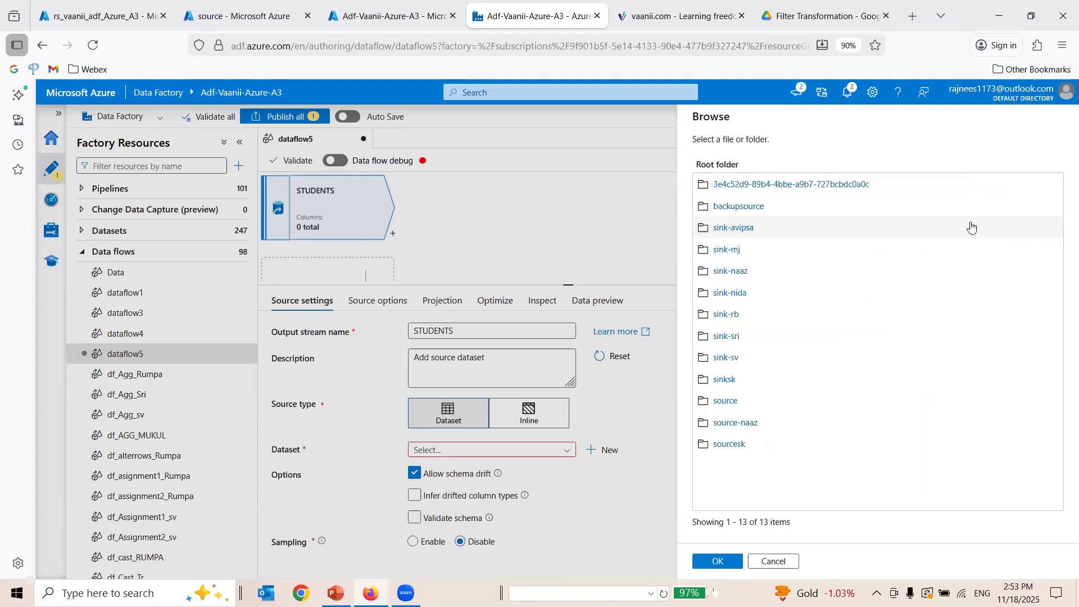
{"action": "left_click", "coordinate": [726, 400]}
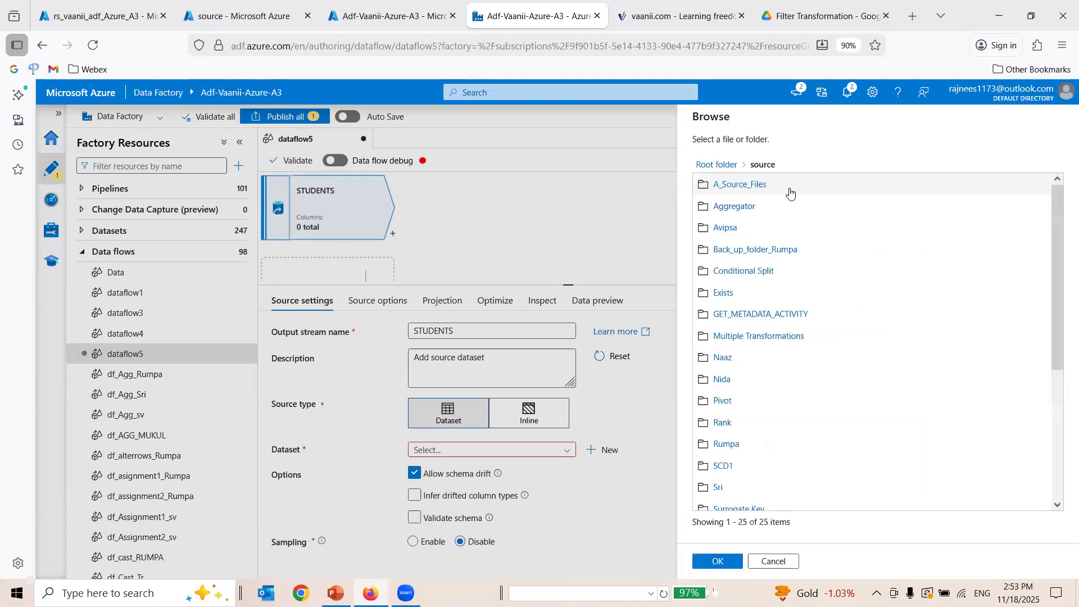
{"action": "left_click", "coordinate": [751, 189]}
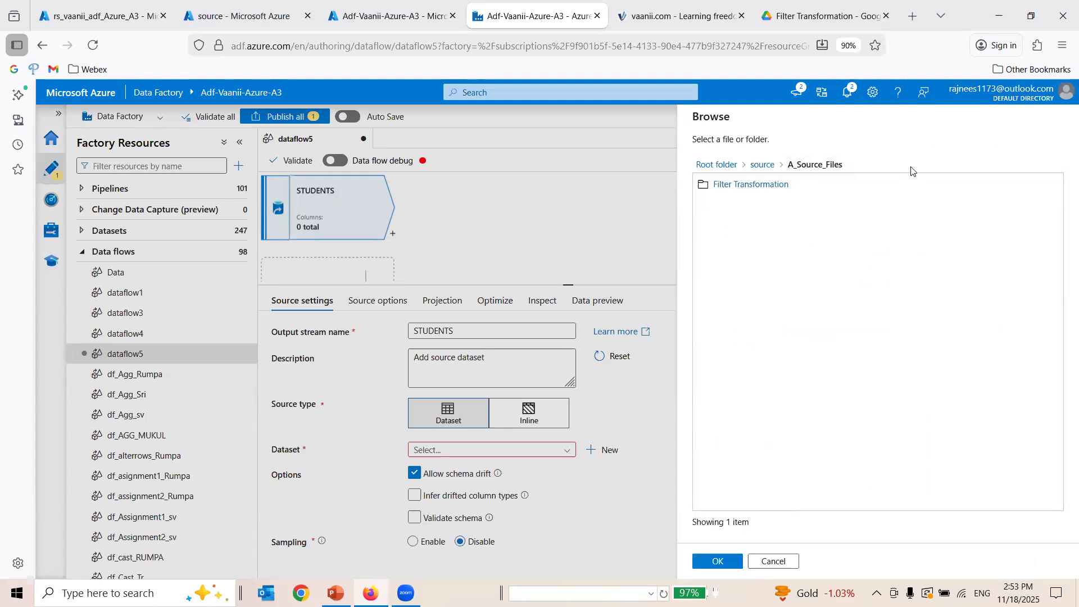
{"action": "left_click", "coordinate": [752, 186]}
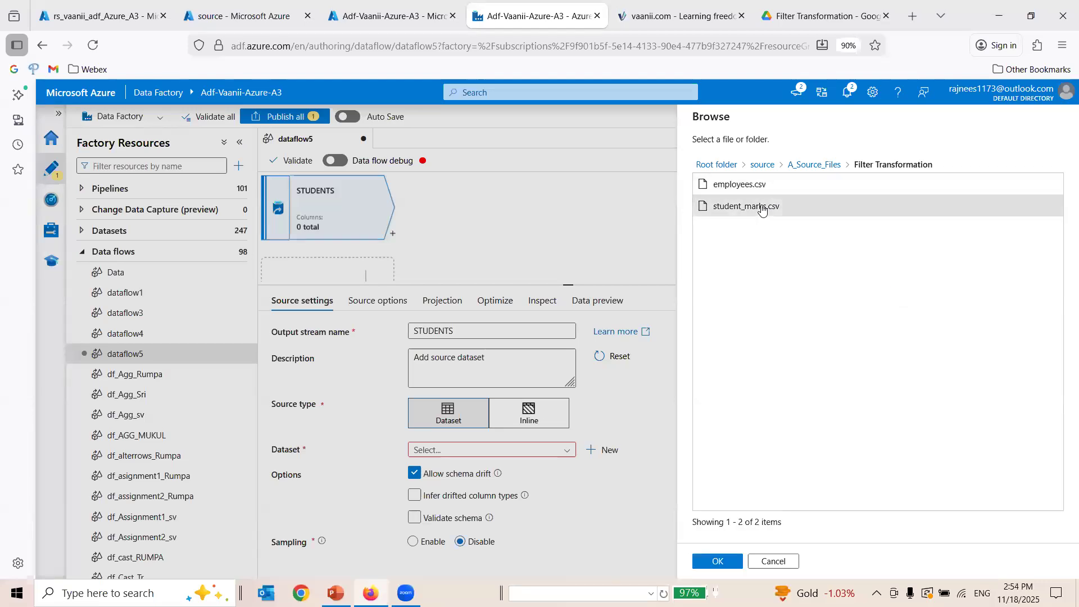
{"action": "left_click", "coordinate": [723, 564]}
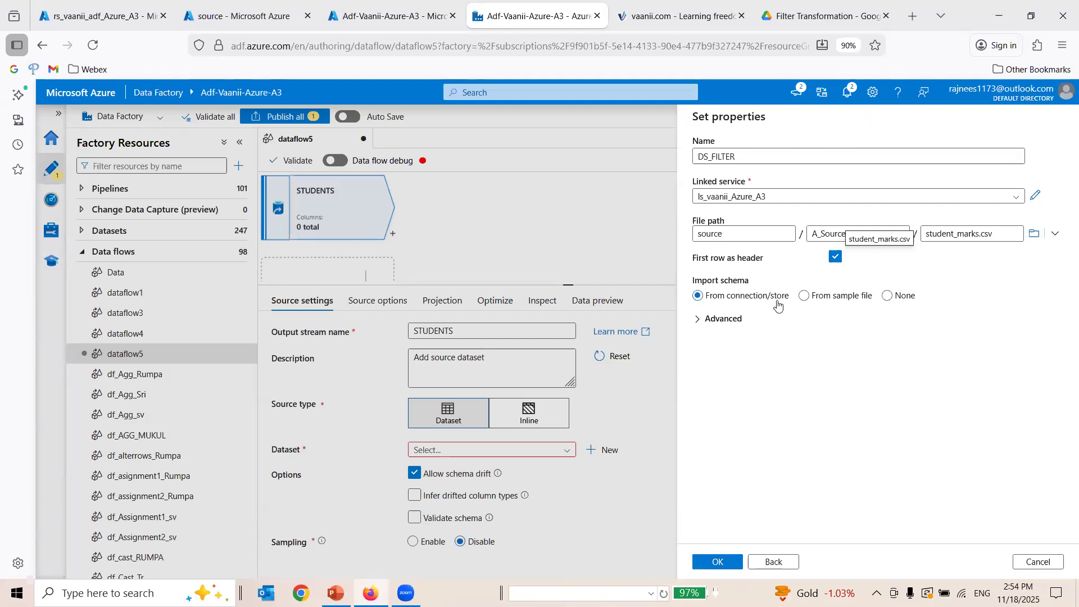
Create the dataset with the first row as header and the schema imported from the connection/store.
{"action": "left_click", "coordinate": [903, 298]}
{"action": "left_click", "coordinate": [696, 319]}
{"action": "left_click", "coordinate": [696, 320]}
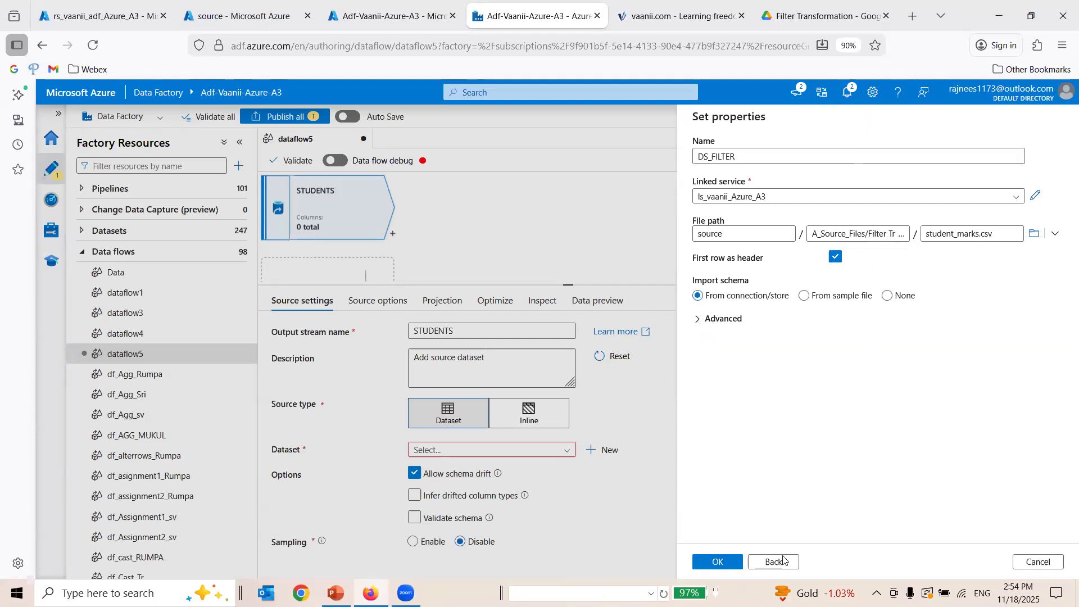
{"action": "left_click", "coordinate": [719, 562]}
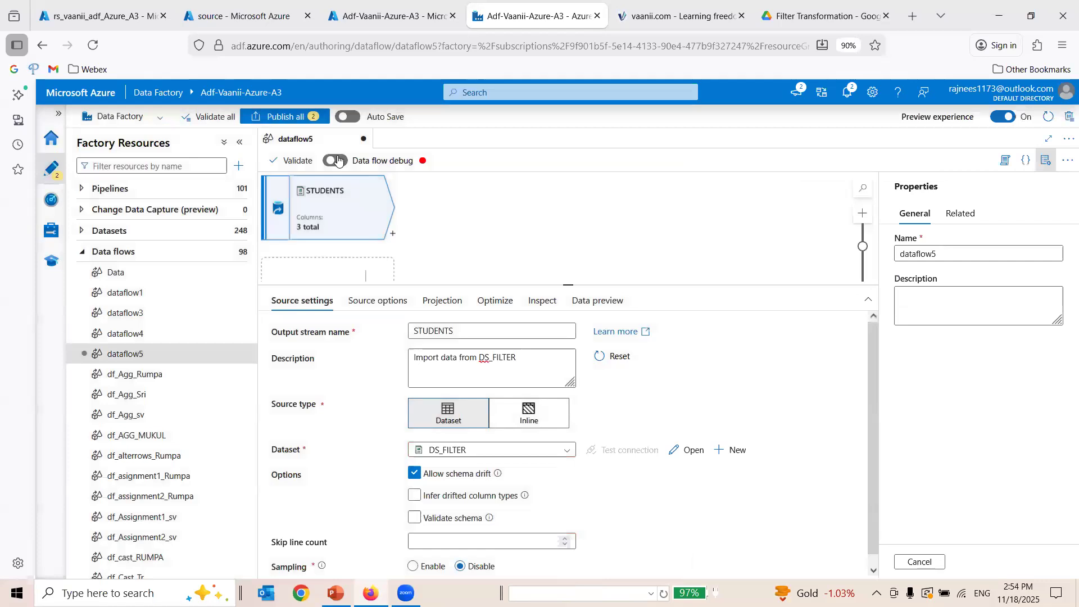
Turn on data flow debug with AutoResolveIntegrationRuntime and a 1 hour time to live, leaving the source's skip line count empty.
{"action": "left_click", "coordinate": [336, 160]}
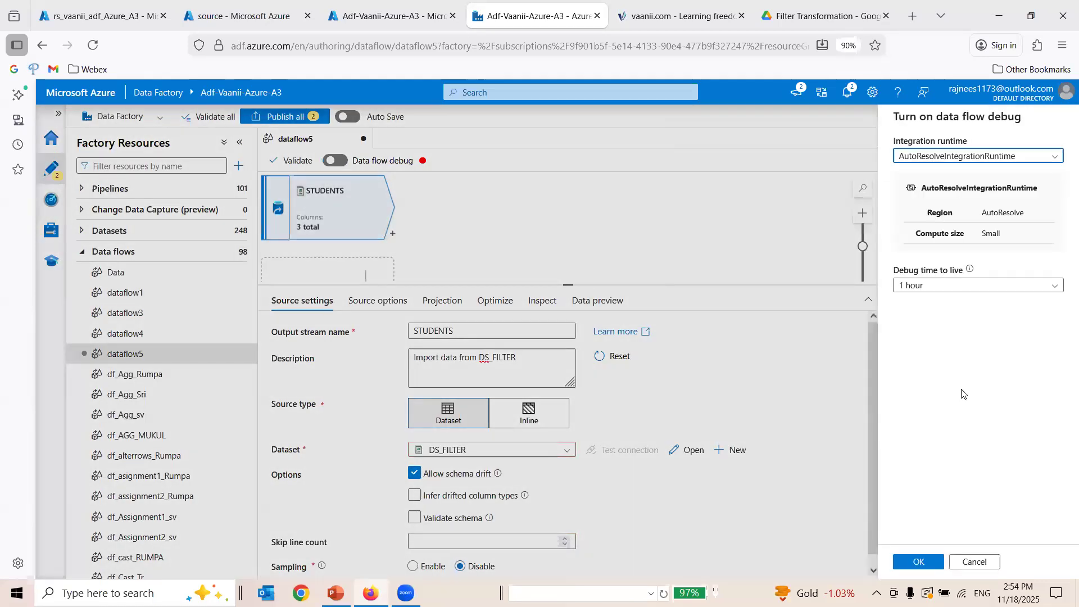
{"action": "left_click", "coordinate": [936, 564]}
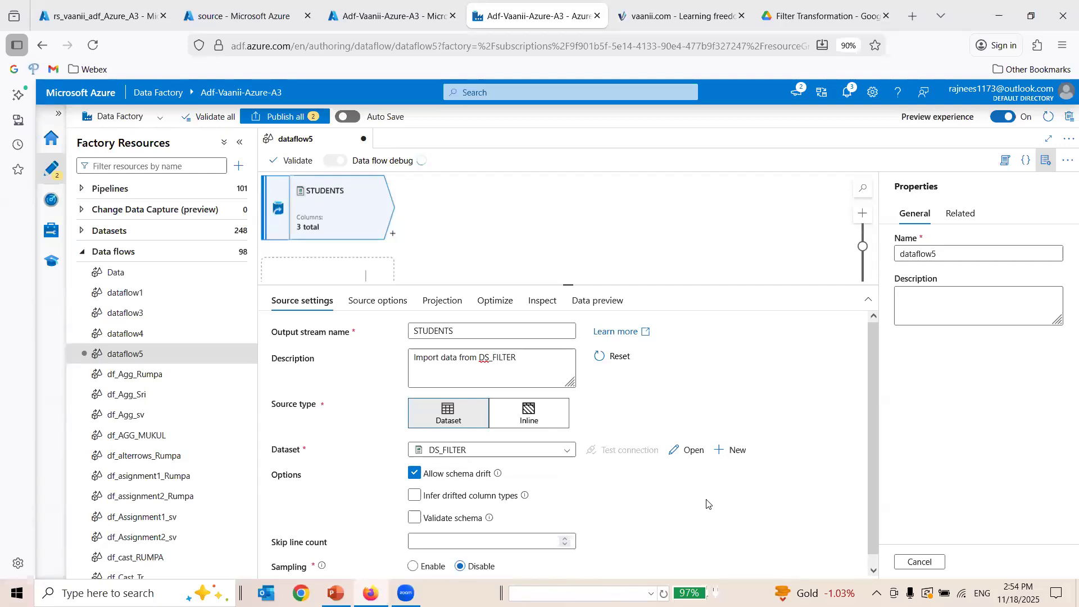
{"action": "scroll", "coordinate": [707, 504], "scroll_direction": "down", "scroll_amount": 1}
{"action": "left_click", "coordinate": [474, 531]}
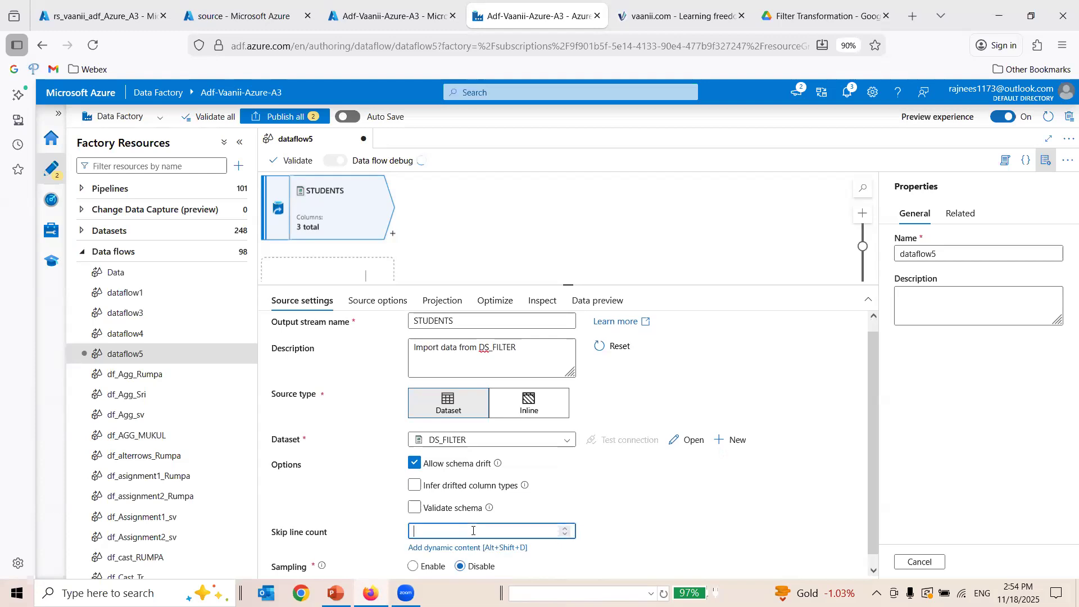
{"action": "left_click", "coordinate": [785, 471]}
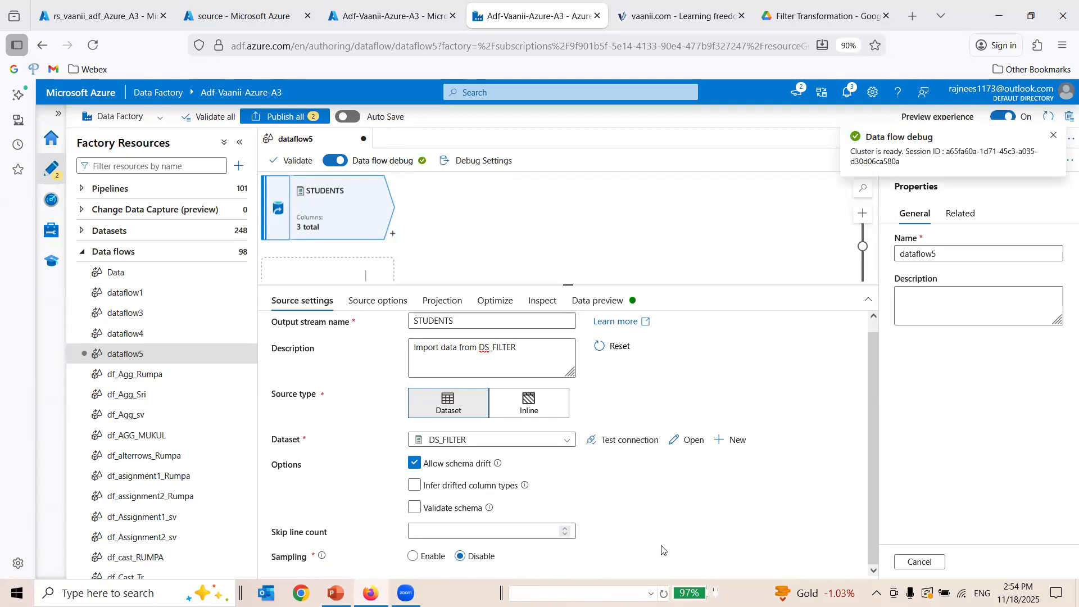
Review the source options, leaving them unchanged, and set the Marks column's type to integer in the source projection.
{"action": "left_click", "coordinate": [385, 302]}
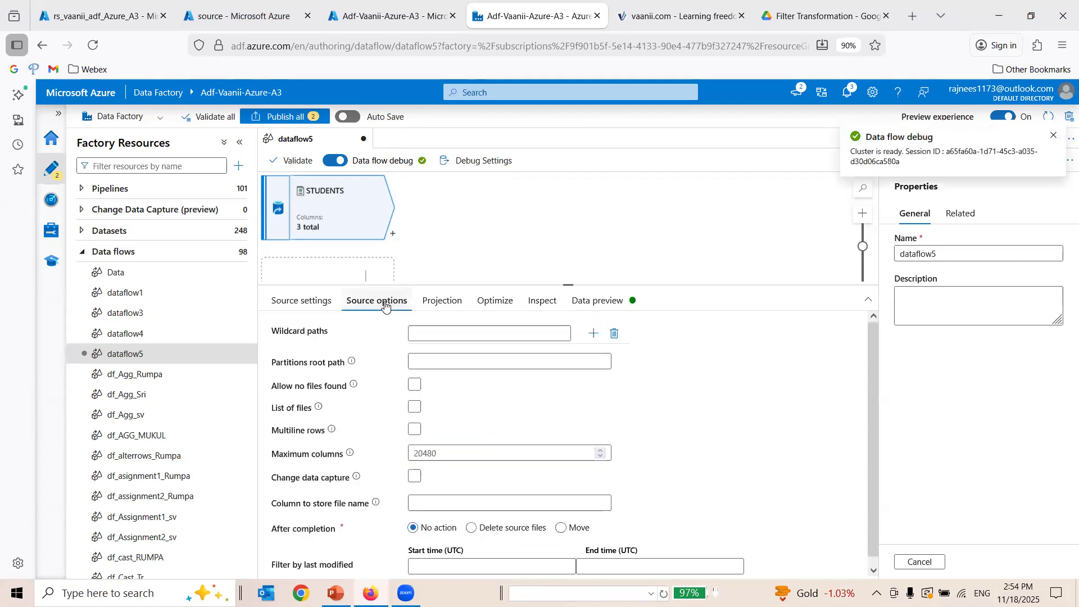
{"action": "scroll", "coordinate": [420, 418], "scroll_direction": "down", "scroll_amount": 1}
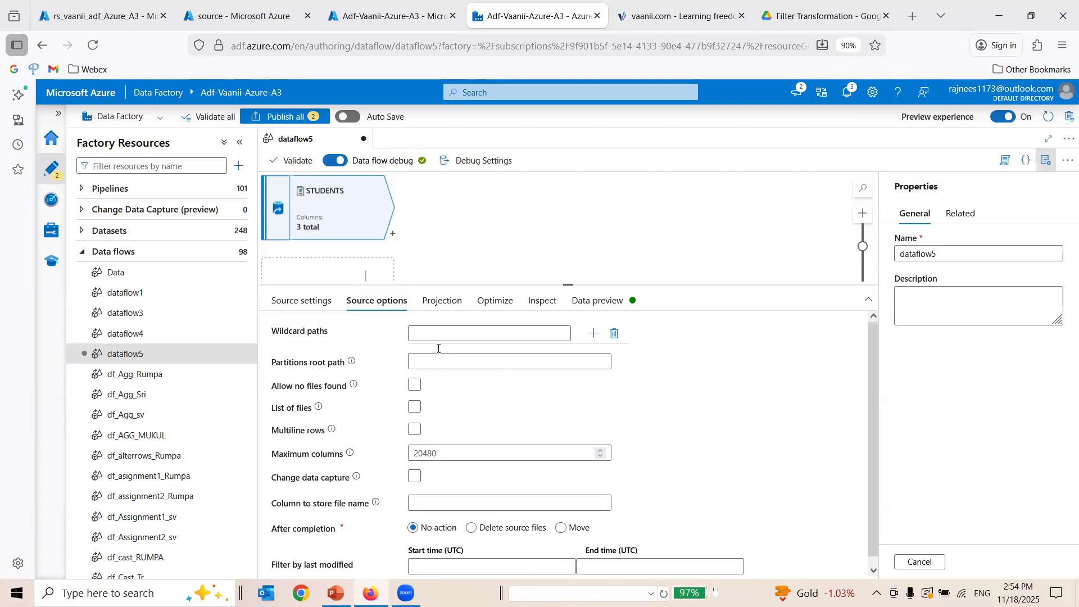
{"action": "left_click", "coordinate": [433, 302]}
{"action": "left_click", "coordinate": [388, 304]}
{"action": "left_click", "coordinate": [441, 302]}
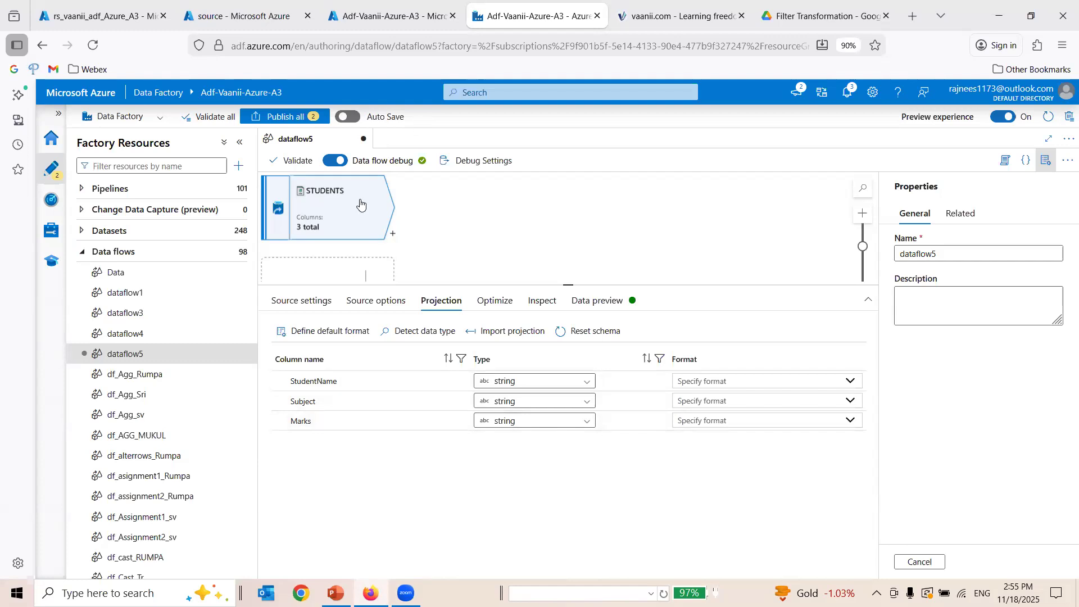
{"action": "left_click", "coordinate": [567, 428]}
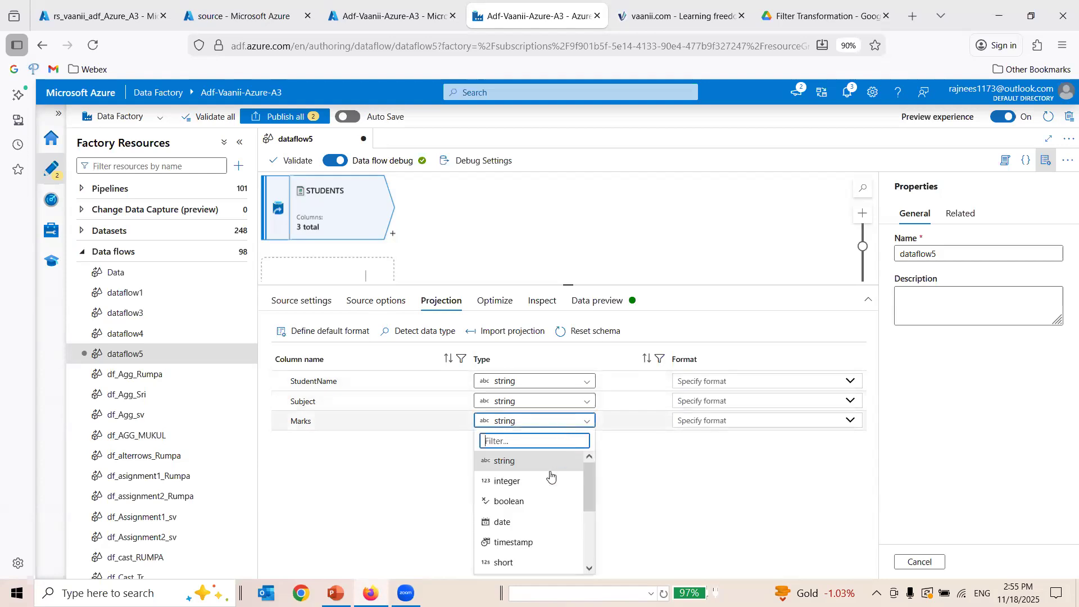
{"action": "left_click", "coordinate": [550, 483]}
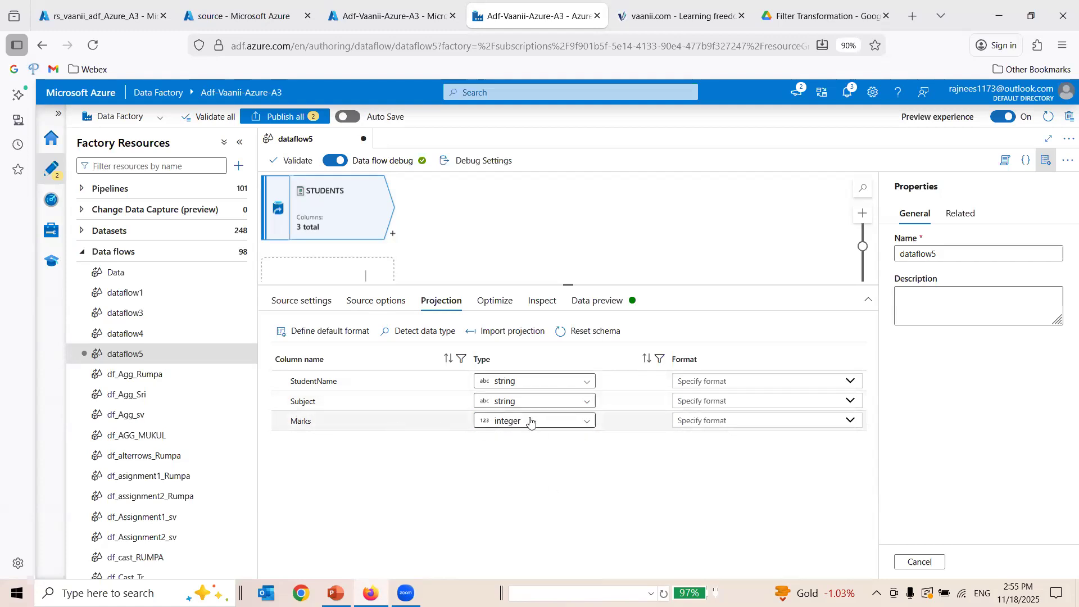
Add a Filter transformation after the STUDENTS source, keeping its default name and description and STUDENTS as the incoming stream.
{"action": "left_click", "coordinate": [393, 233]}
{"action": "type", "text": "FILTER"}
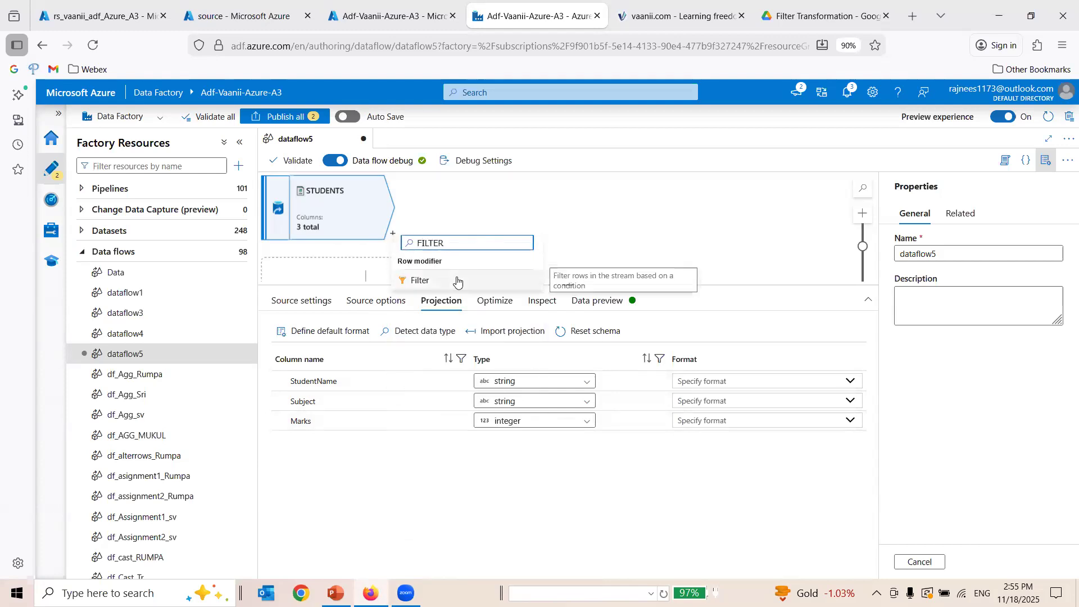
{"action": "left_click", "coordinate": [456, 280]}
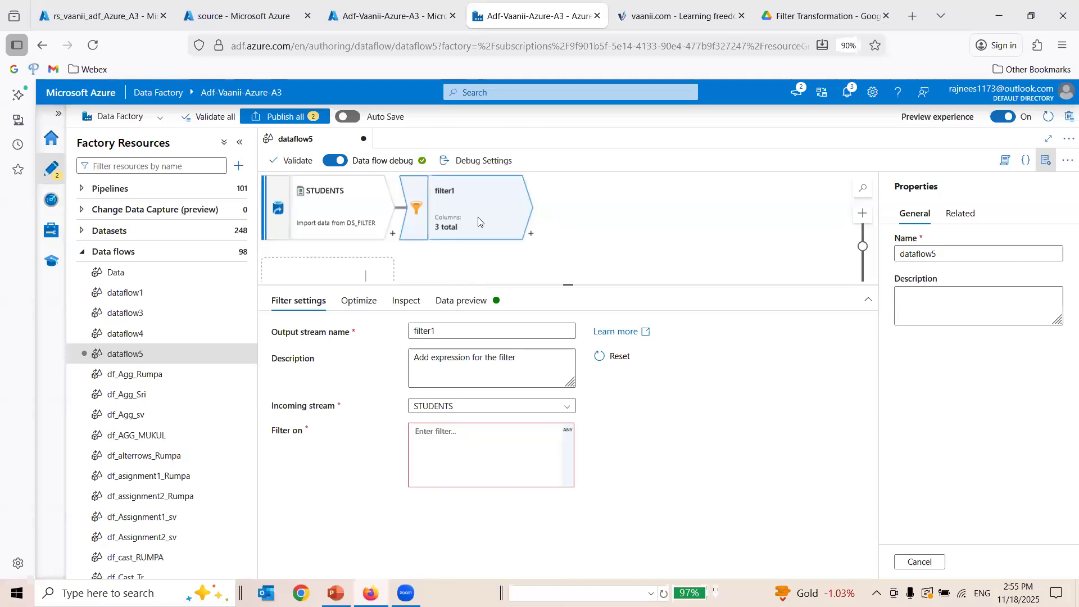
{"action": "double_click", "coordinate": [425, 331]}
{"action": "left_click", "coordinate": [501, 368]}
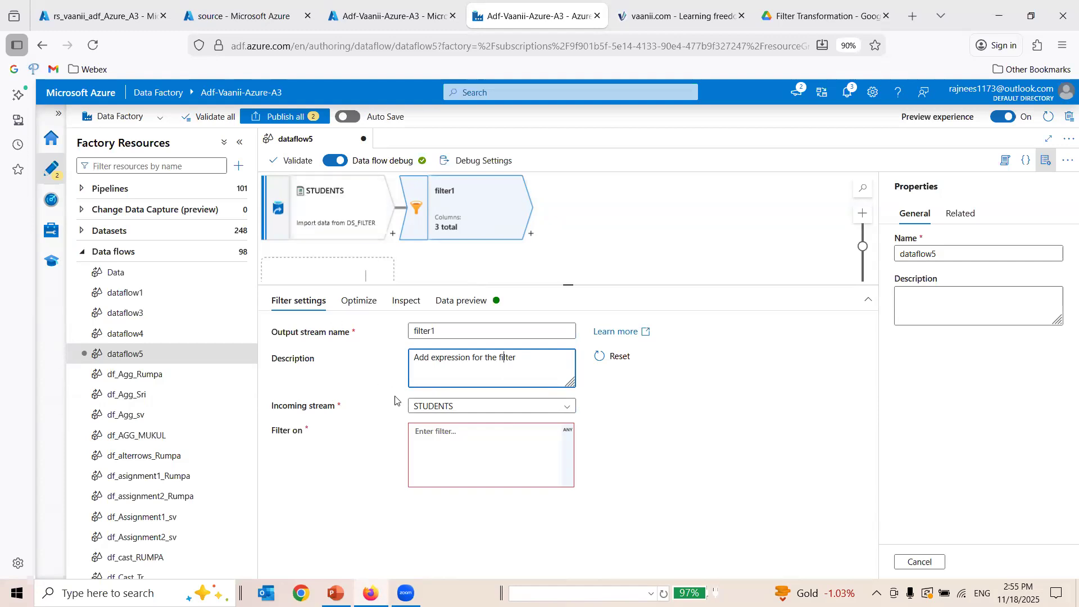
{"action": "left_click", "coordinate": [485, 410]}
{"action": "left_click", "coordinate": [485, 410]}
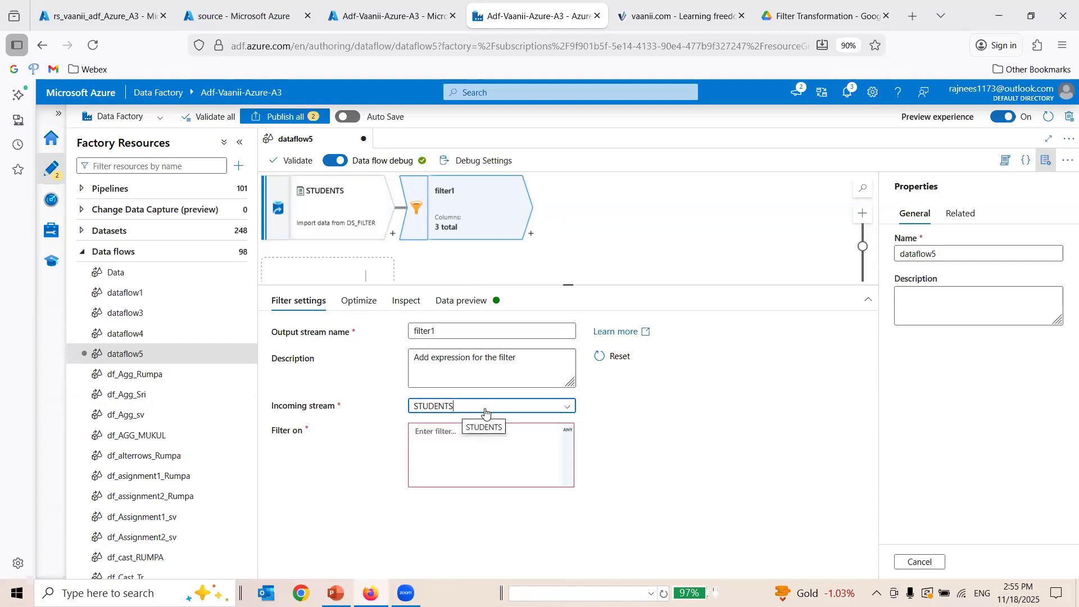
Build the filter condition Marks>=35 in the expression builder, open its data preview, and save the expression.
{"action": "left_click", "coordinate": [568, 431]}
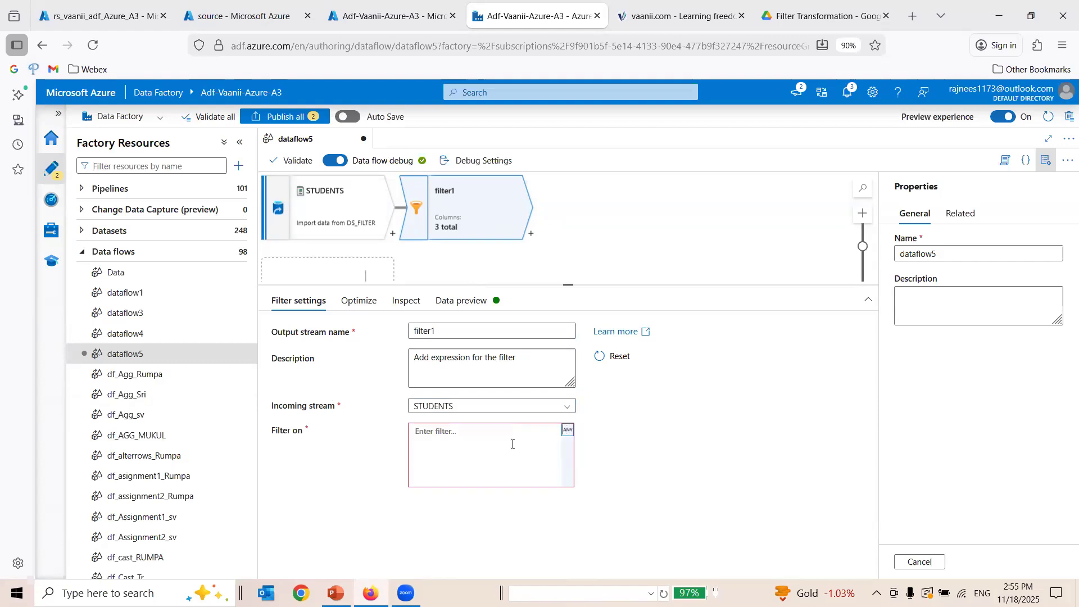
{"action": "left_click", "coordinate": [493, 454]}
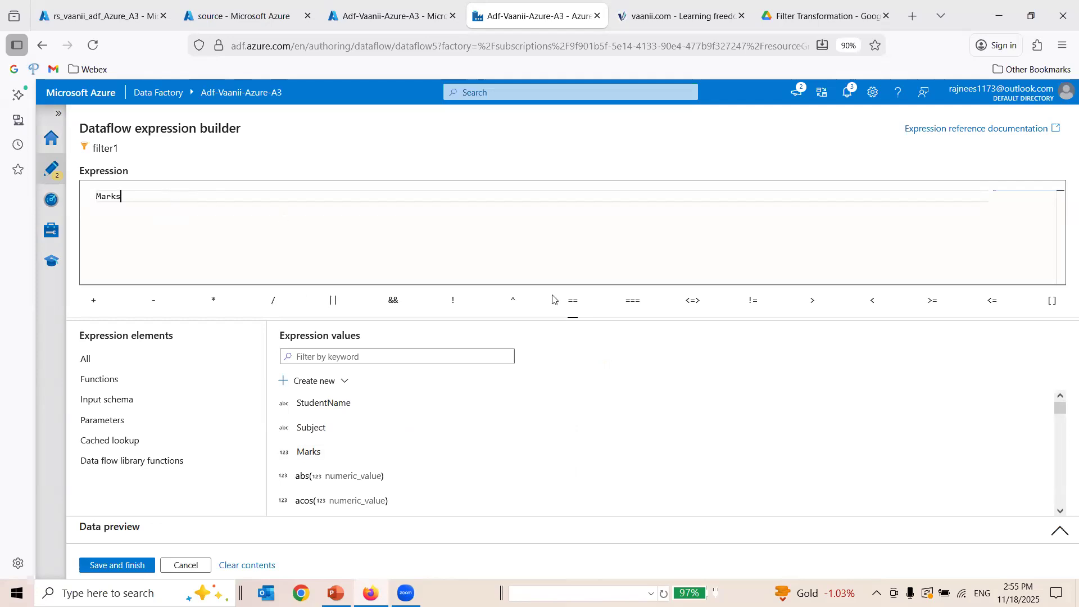
{"action": "left_click", "coordinate": [932, 300]}
{"action": "left_click", "coordinate": [167, 530]}
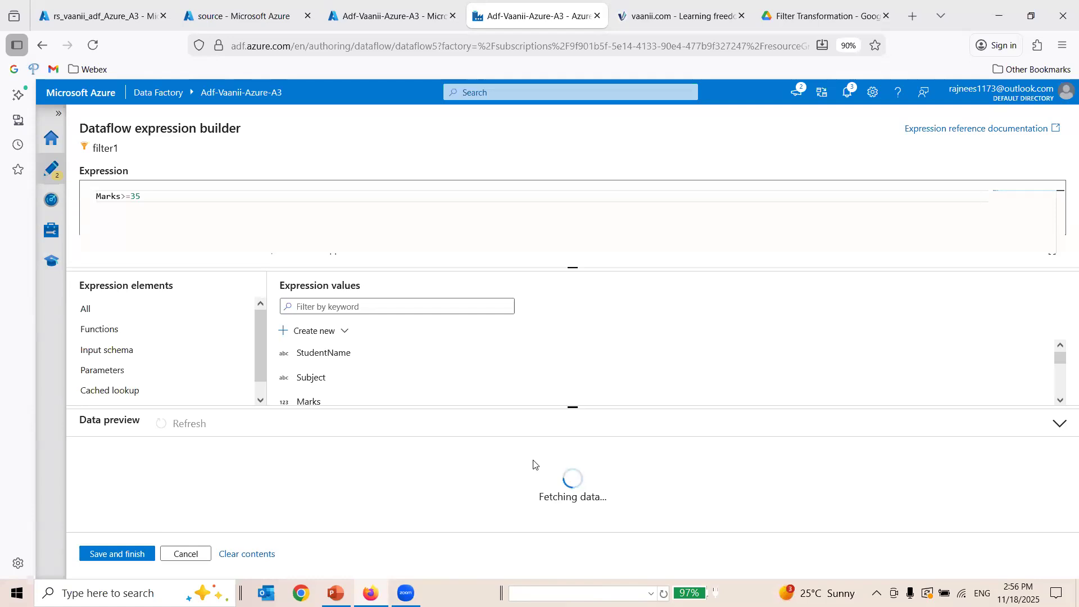
{"action": "left_click", "coordinate": [115, 555]}
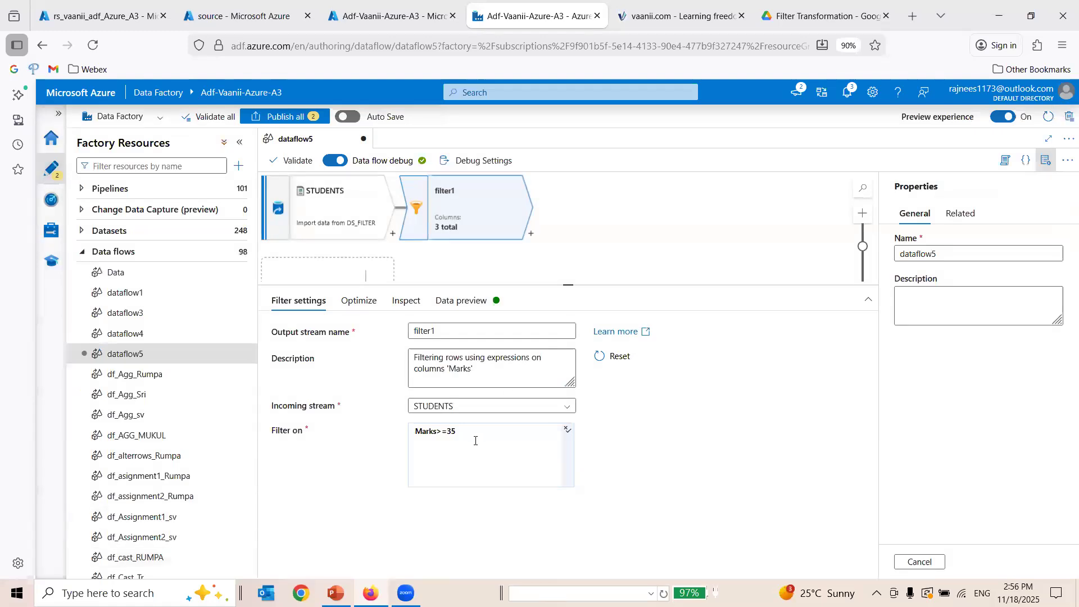
Refresh the data preview of the STUDENTS source.
{"action": "left_click", "coordinate": [363, 212]}
{"action": "left_click", "coordinate": [590, 300]}
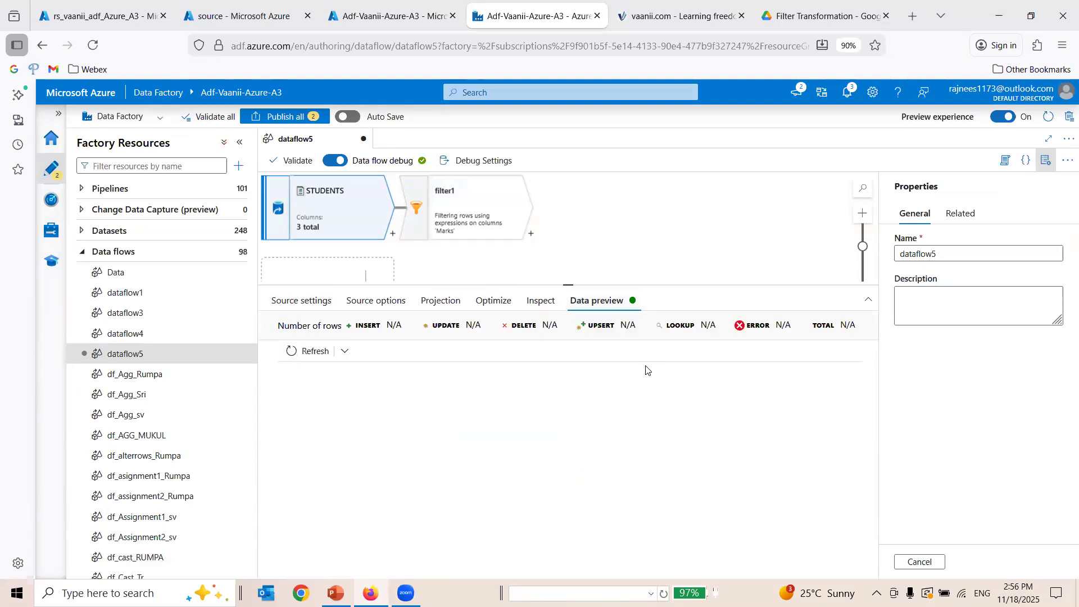
{"action": "left_click", "coordinate": [293, 349]}
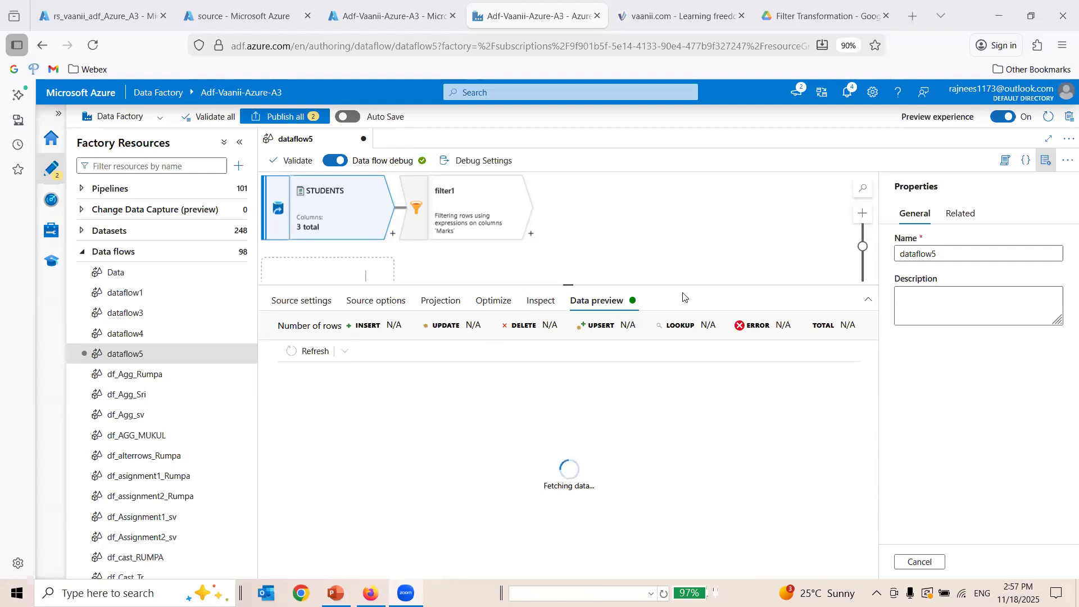
Add a Sink after the filter1 transformation.
{"action": "left_click", "coordinate": [532, 234]}
{"action": "type", "text": "S"}
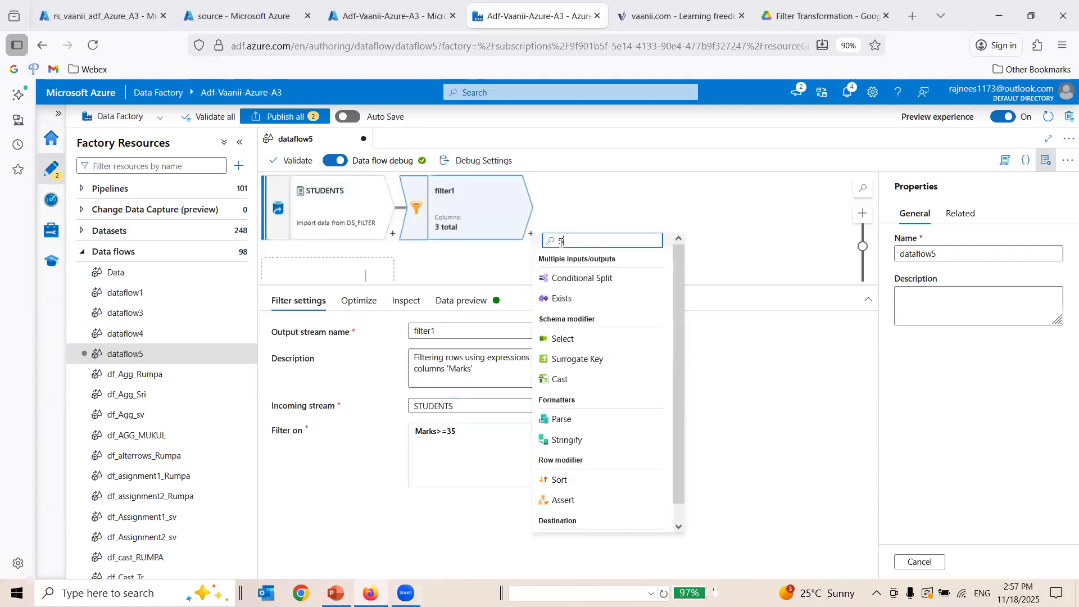
{"action": "type", "text": "INK"}
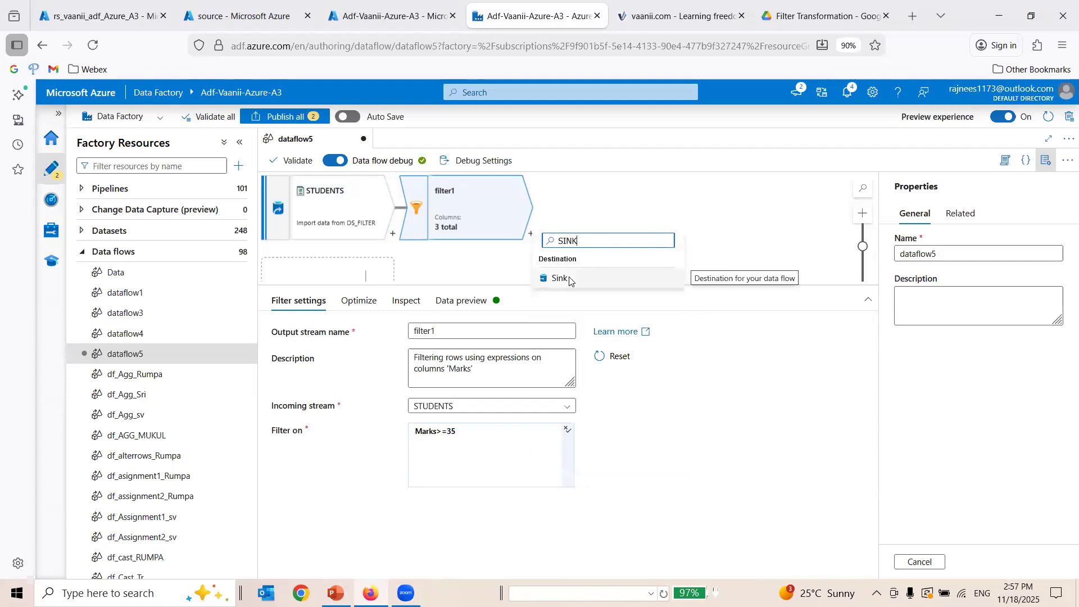
{"action": "left_click", "coordinate": [560, 278]}
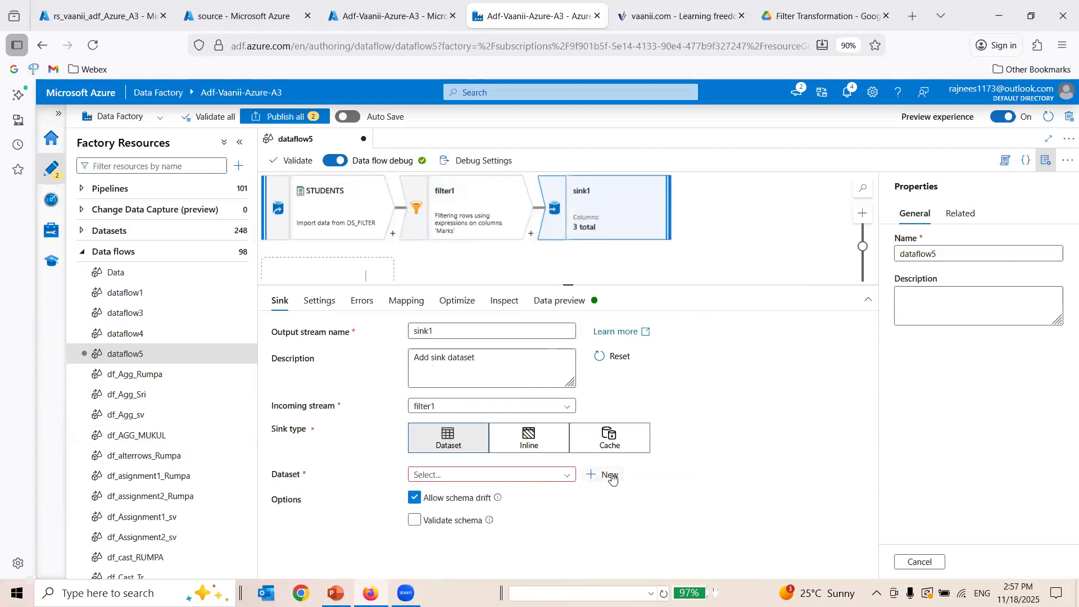
In the storage account's source container, create a root-level directory named A_TARGET_FILES.
{"action": "left_click", "coordinate": [121, 10]}
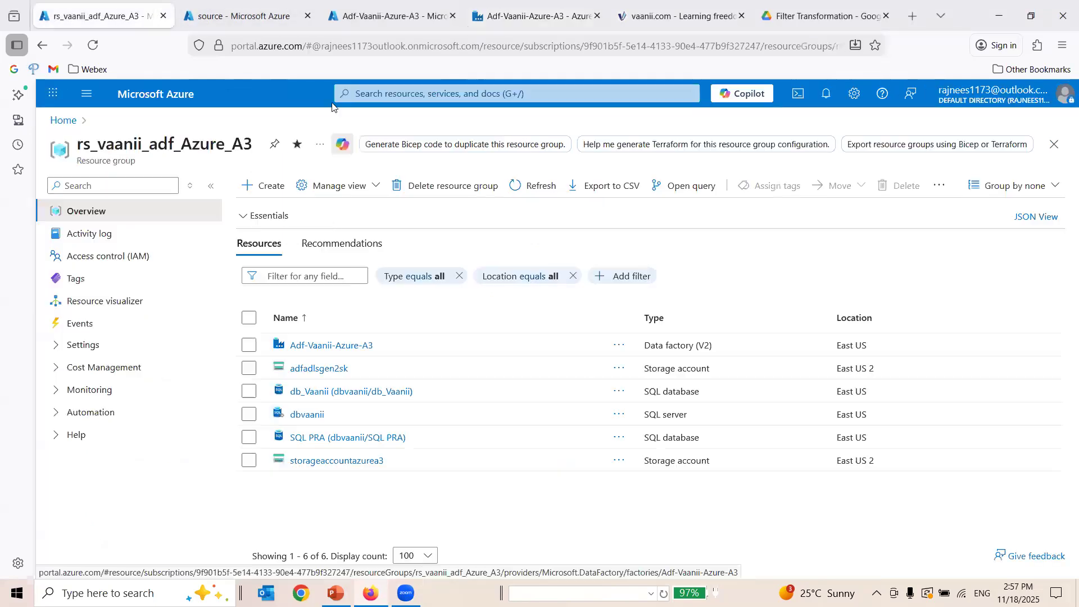
{"action": "left_click", "coordinate": [241, 5]}
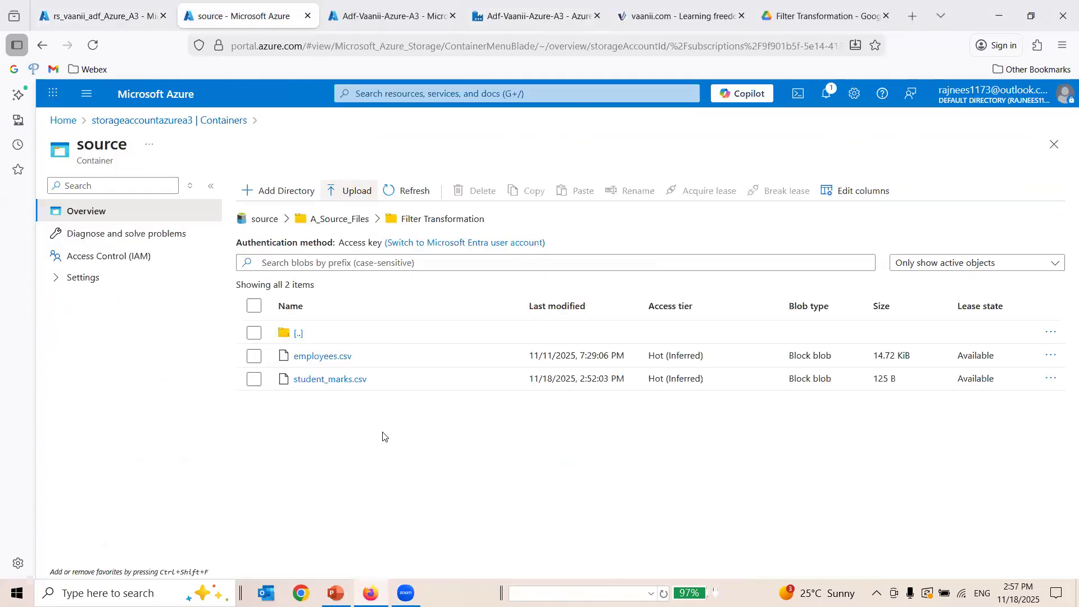
{"action": "left_click", "coordinate": [336, 219]}
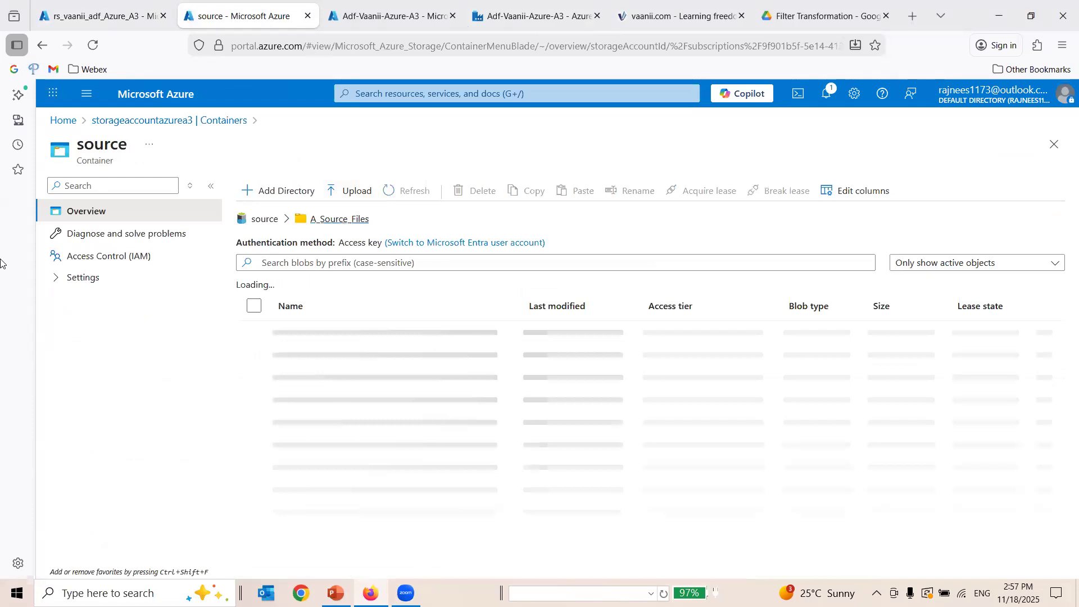
{"action": "left_click", "coordinate": [273, 223]}
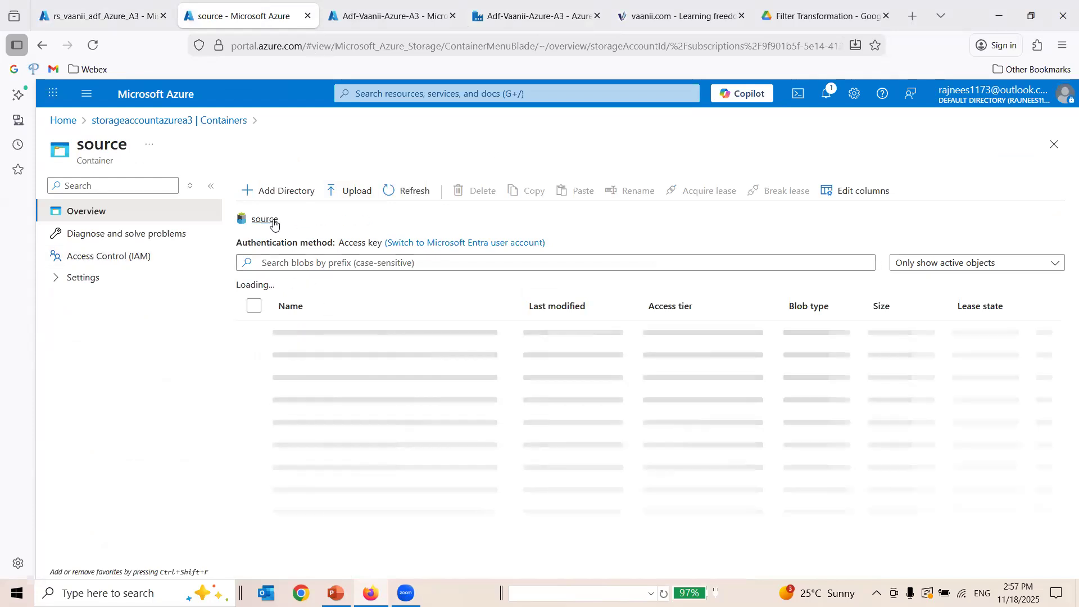
{"action": "left_click", "coordinate": [287, 191]}
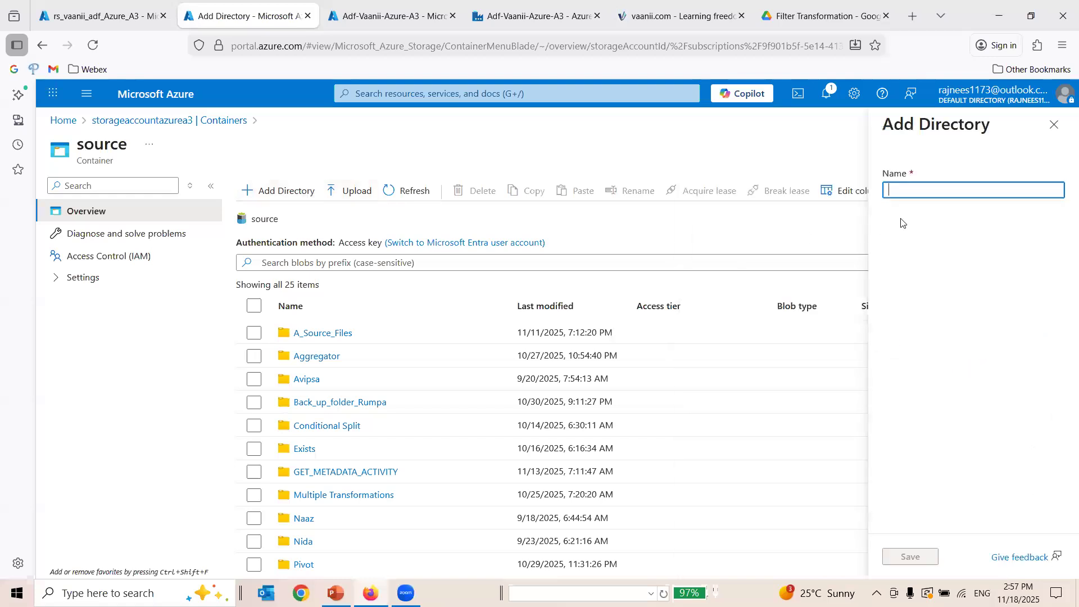
{"action": "type", "text": "A_TARG"}
{"action": "type", "text": "ETFI"}
{"action": "type", "text": "ILE"}
{"action": "type", "text": "S"}
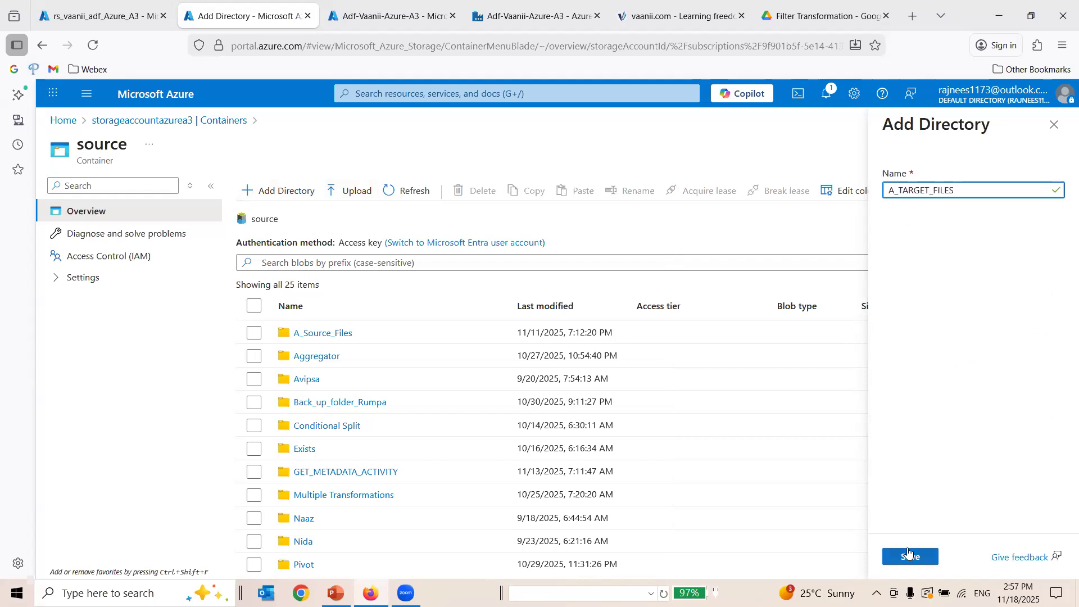
{"action": "left_click", "coordinate": [910, 556]}
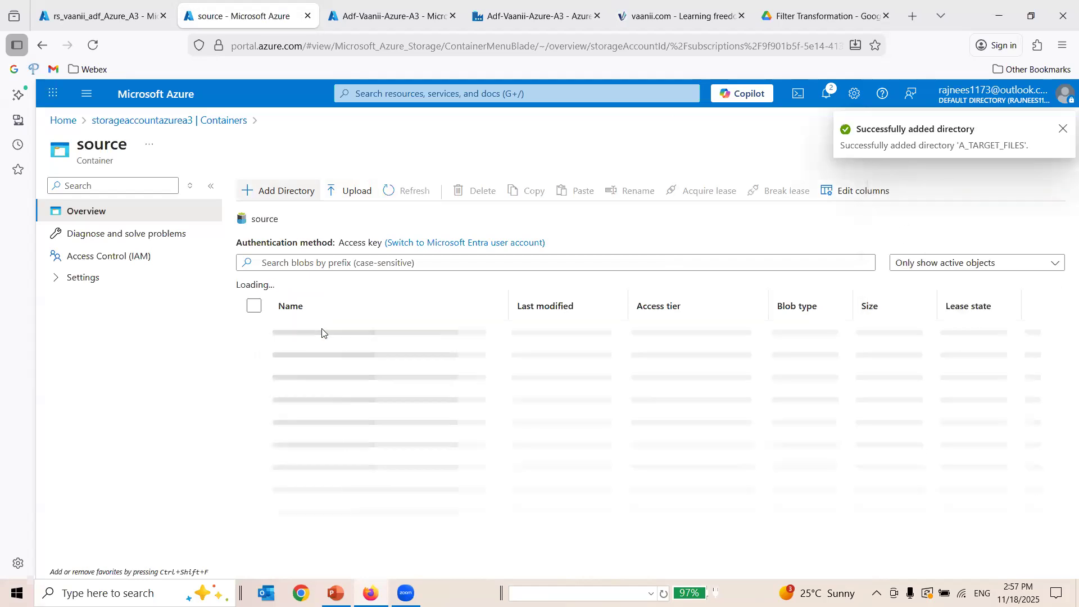
Inside the A_TARGET_FILES directory, create a subdirectory named FILTER TRANSFORMATION.
{"action": "left_click", "coordinate": [324, 355]}
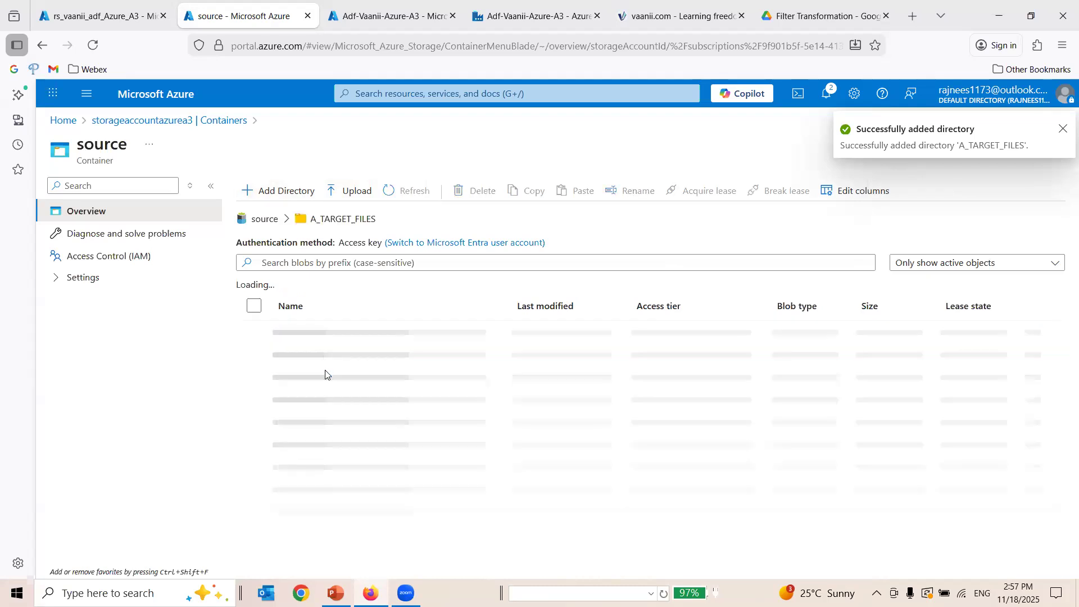
{"action": "left_click", "coordinate": [298, 194]}
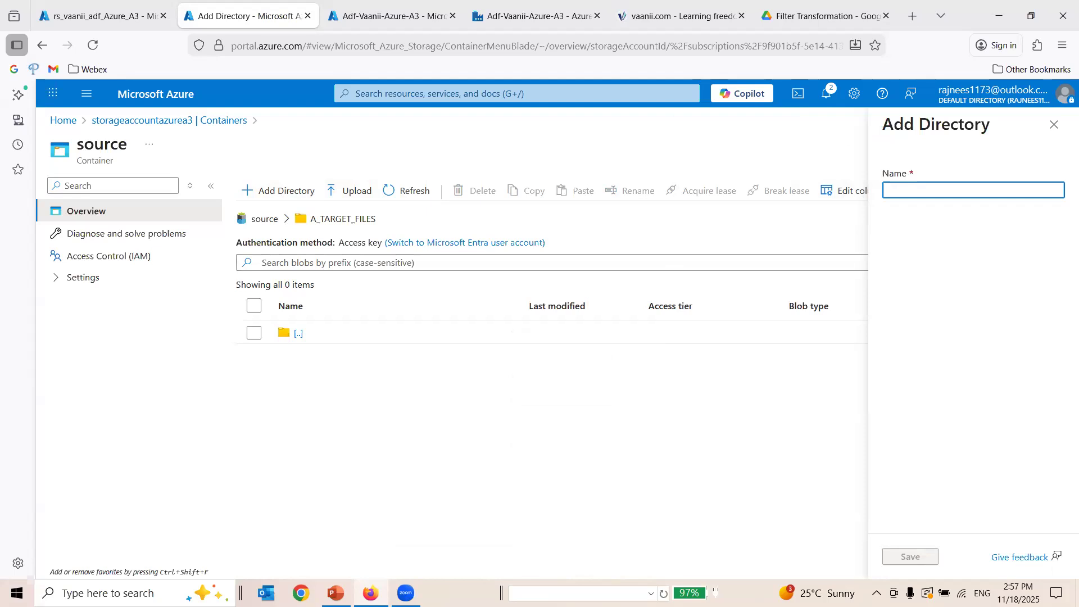
{"action": "type", "text": "FILTER"}
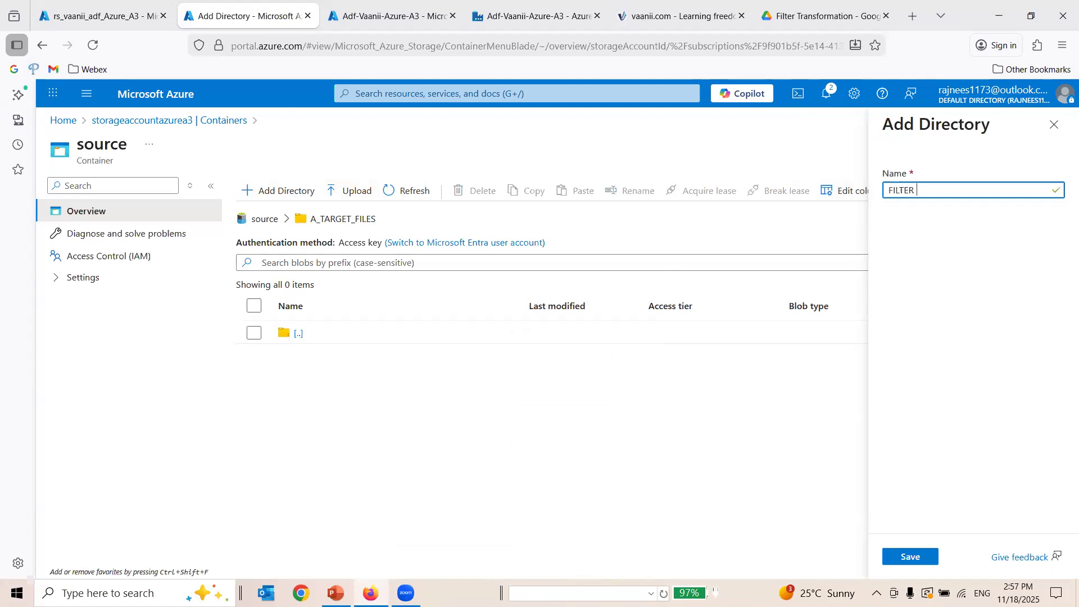
{"action": "type", "text": "ANSFORMATIO"}
{"action": "left_click", "coordinate": [908, 556]}
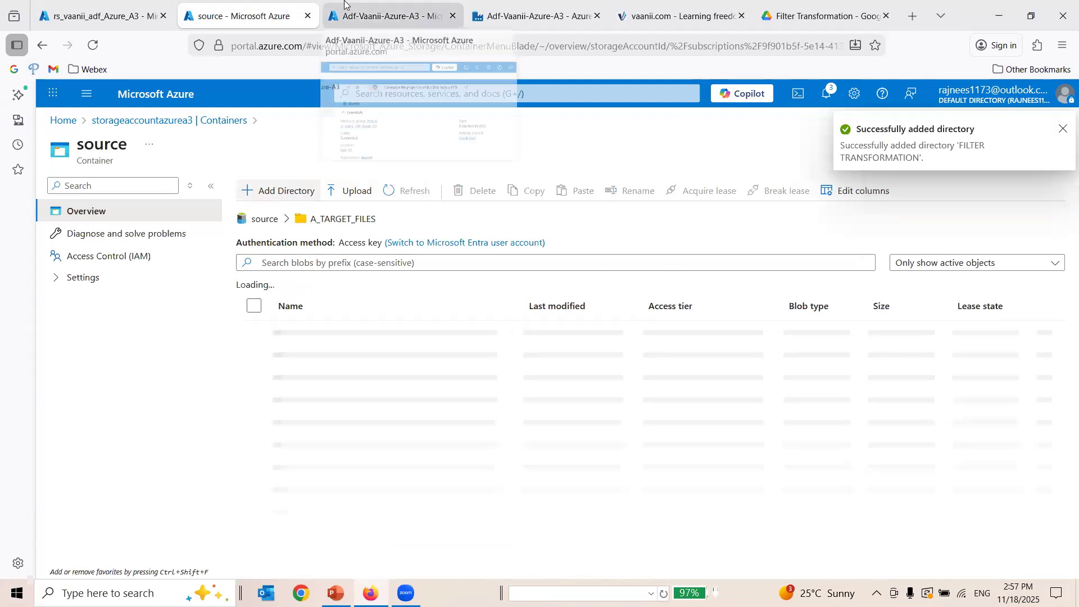
Close the browser page of the rs_vaanii_adf_Azure_A3 resource group and return to the dataflow5 editor.
{"action": "left_click", "coordinate": [360, 15]}
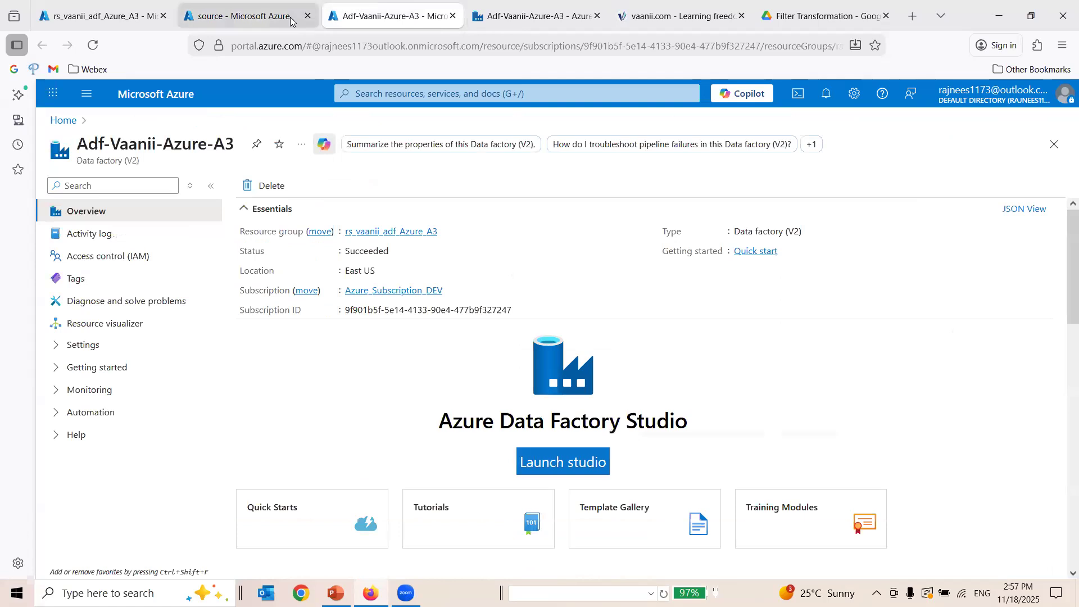
{"action": "left_click", "coordinate": [134, 8]}
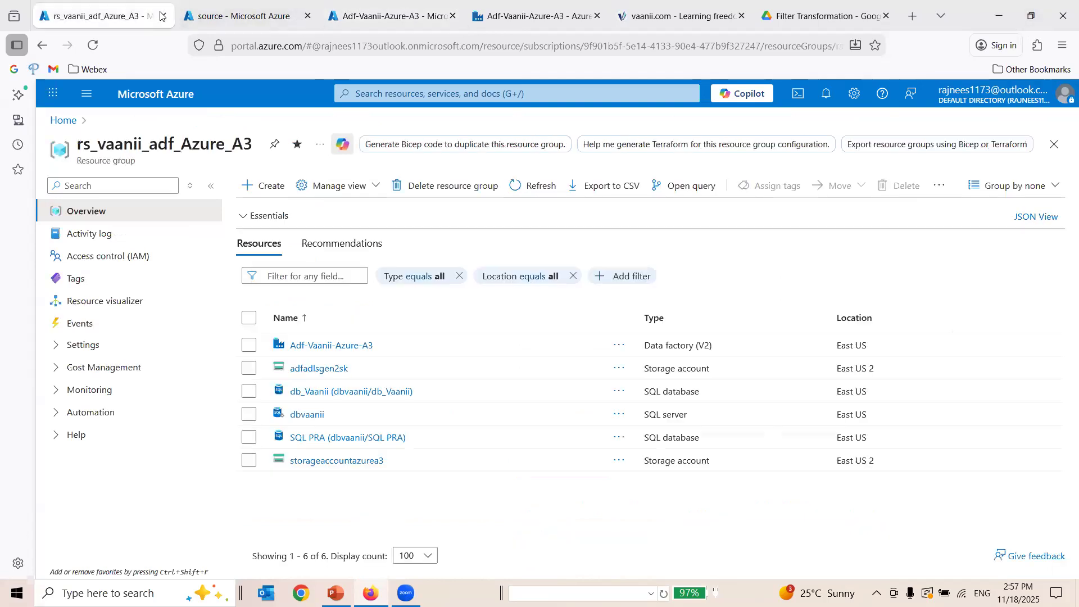
{"action": "left_click", "coordinate": [163, 16]}
{"action": "left_click", "coordinate": [387, 16]}
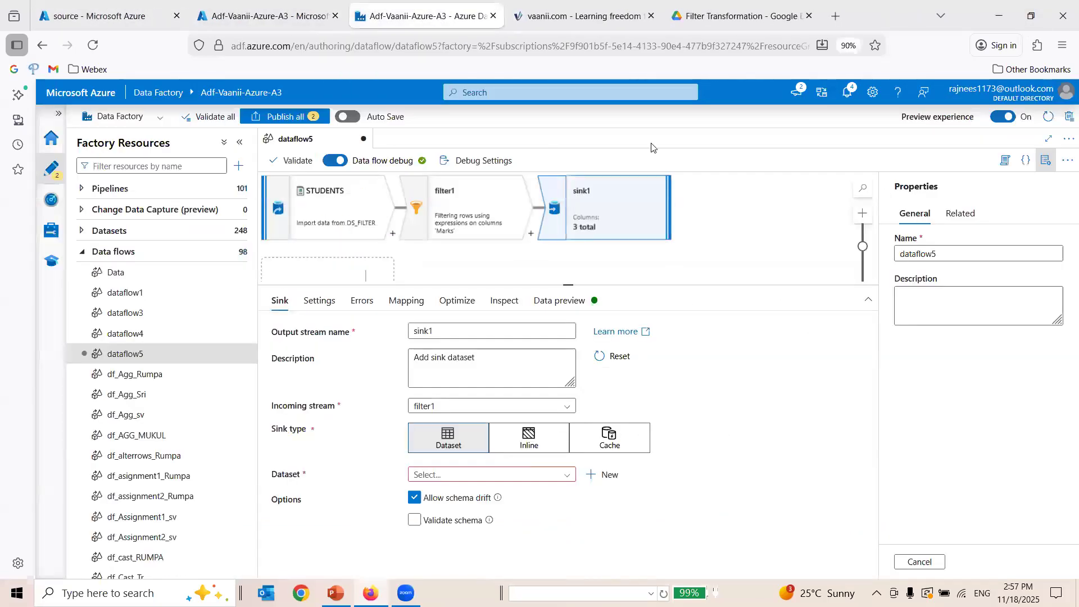
Start a new dataset for sink1 using the Azure Data Lake Storage Gen2 store and the DelimitedText format.
{"action": "left_click", "coordinate": [606, 475]}
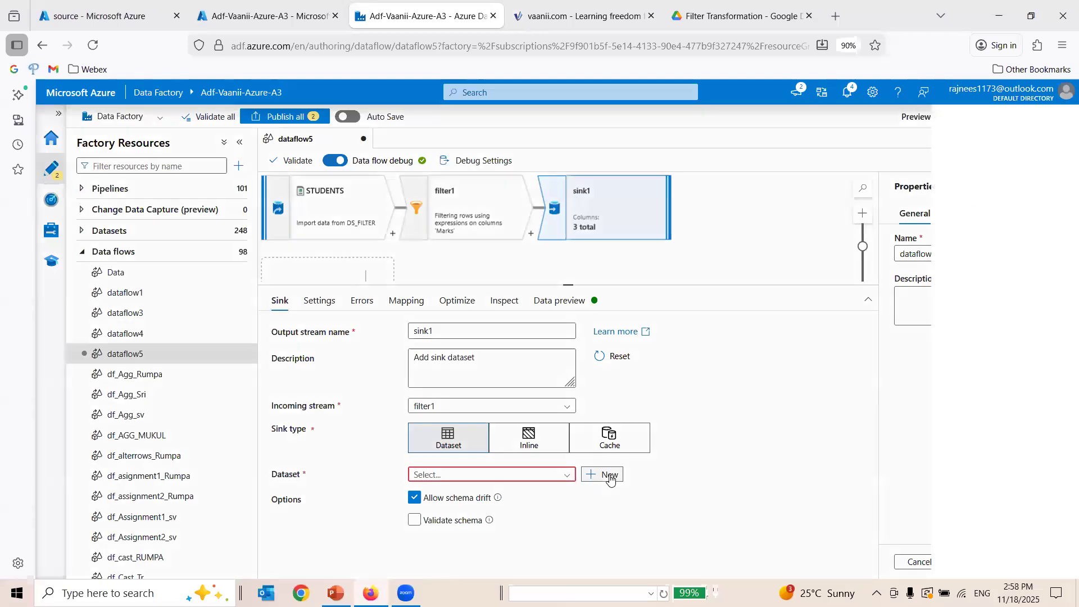
{"action": "type", "text": "D"}
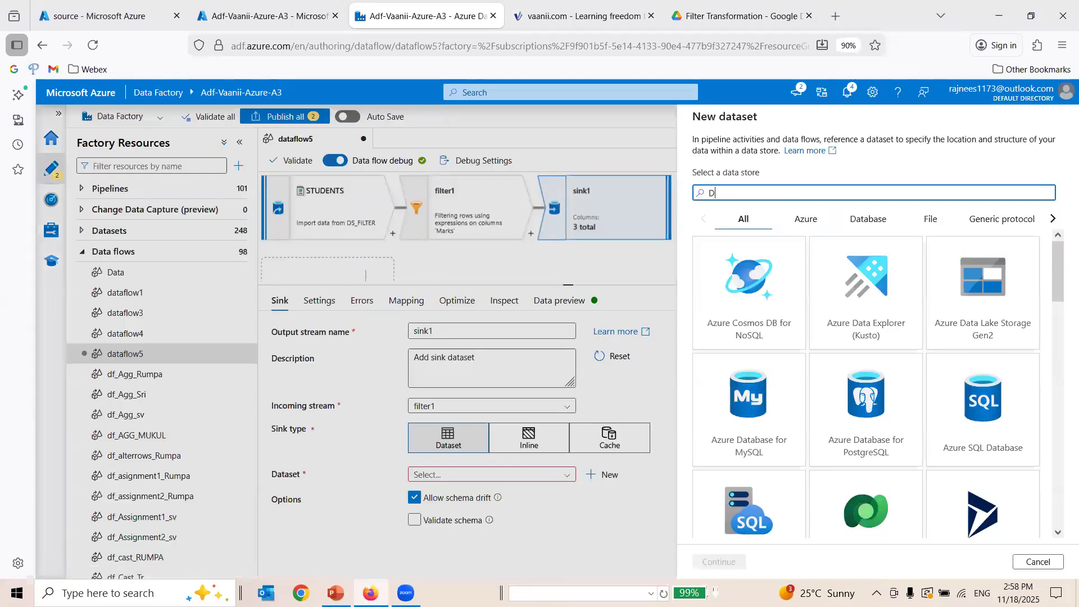
{"action": "key", "text": "BackSpace"}
{"action": "type", "text": "G"}
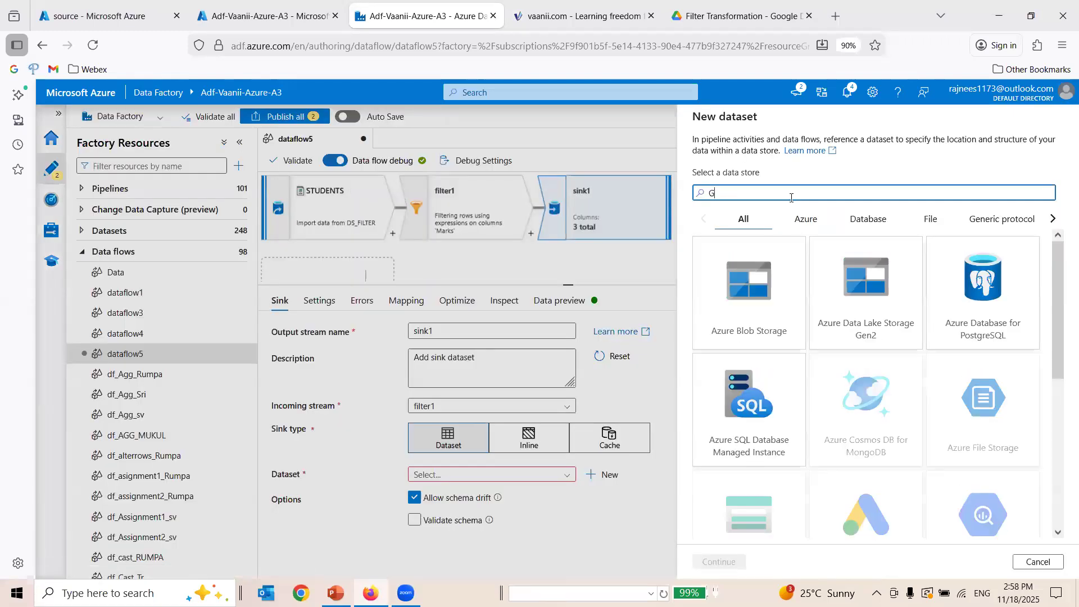
{"action": "type", "text": "en2"}
{"action": "left_click", "coordinate": [741, 302]}
{"action": "left_click", "coordinate": [719, 561]}
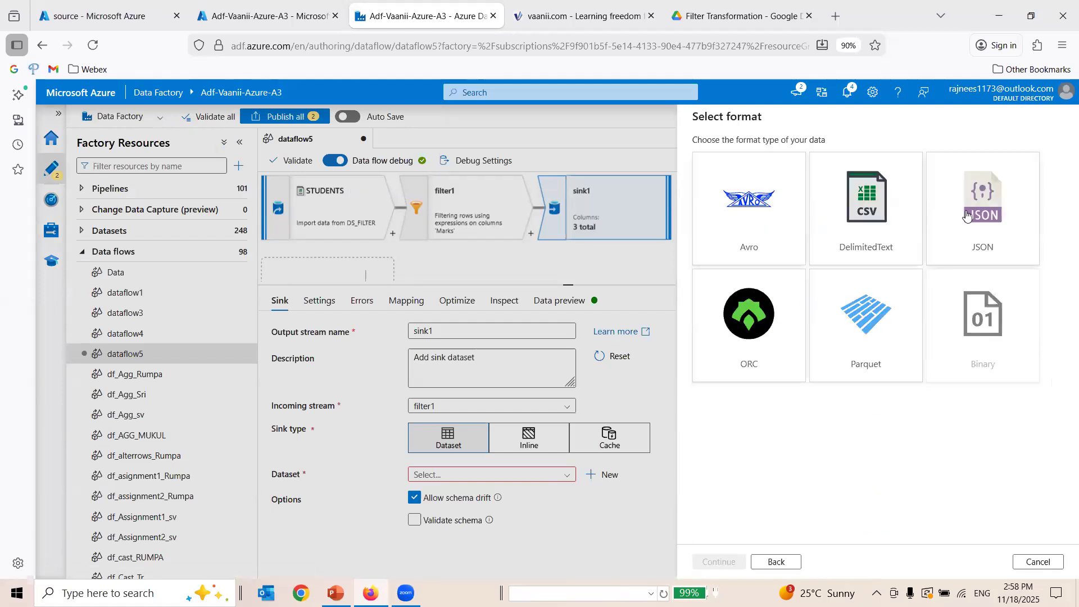
{"action": "left_click", "coordinate": [874, 209]}
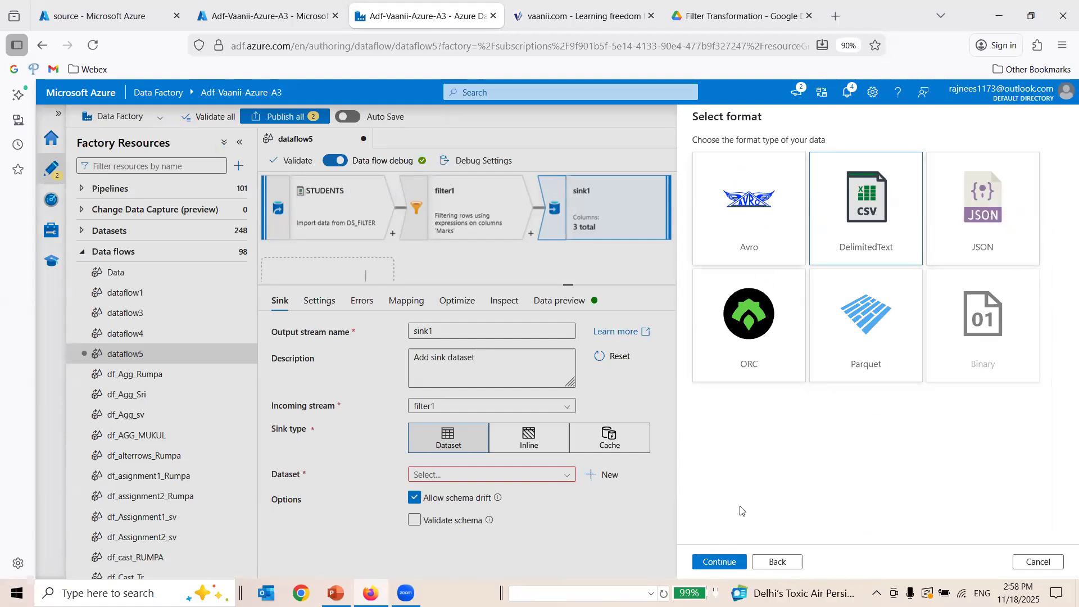
{"action": "left_click", "coordinate": [720, 562]}
Name the sink dataset DS_TGT_STD and choose the linked service ls_vaanii_Azure_A3.
{"action": "triple_click", "coordinate": [789, 159]}
{"action": "type", "text": "DS"}
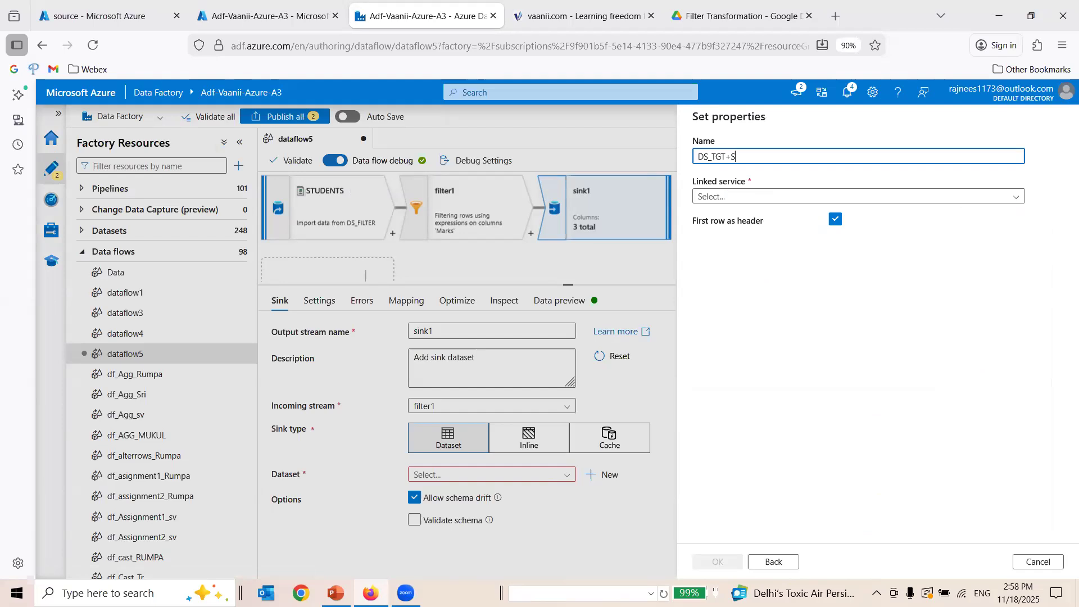
{"action": "type", "text": "_TGT+S"}
{"action": "key", "text": "BackSpace"}
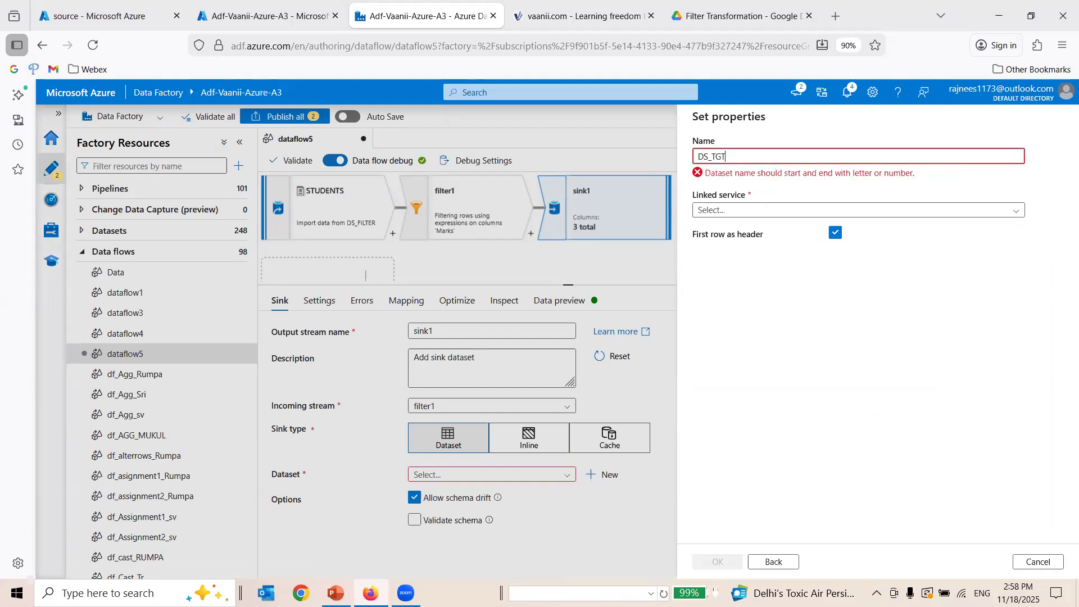
{"action": "type", "text": "STD"}
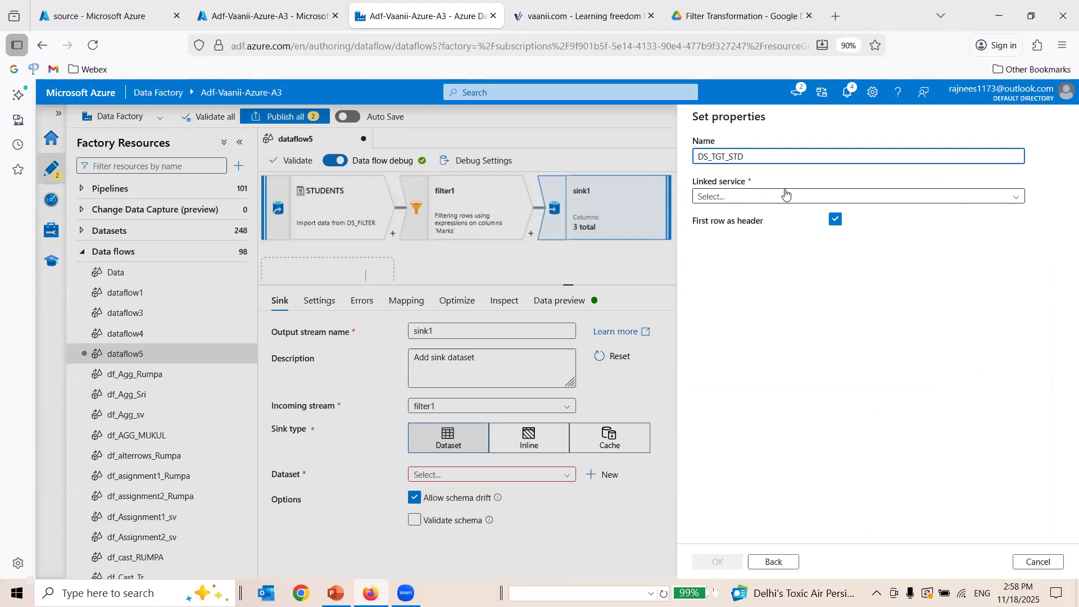
{"action": "left_click", "coordinate": [785, 197]}
{"action": "left_click", "coordinate": [767, 257]}
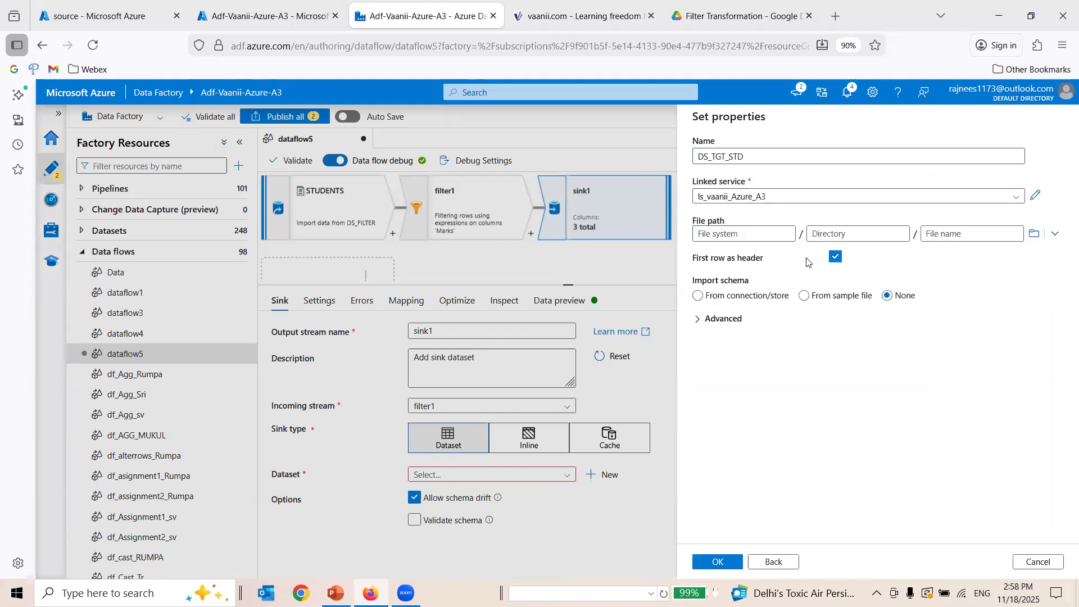
Set the dataset path to the source/A_TARGET_FILES/FILTER TRANSFORMATION folder, keep first row as header, and create the dataset.
{"action": "left_click", "coordinate": [1037, 234]}
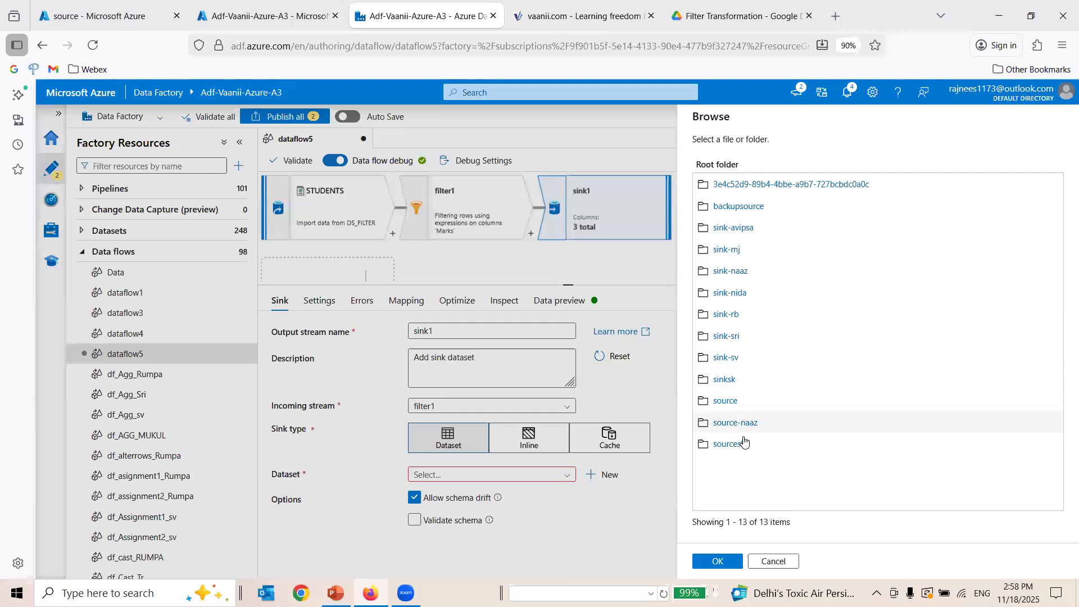
{"action": "left_click", "coordinate": [730, 401]}
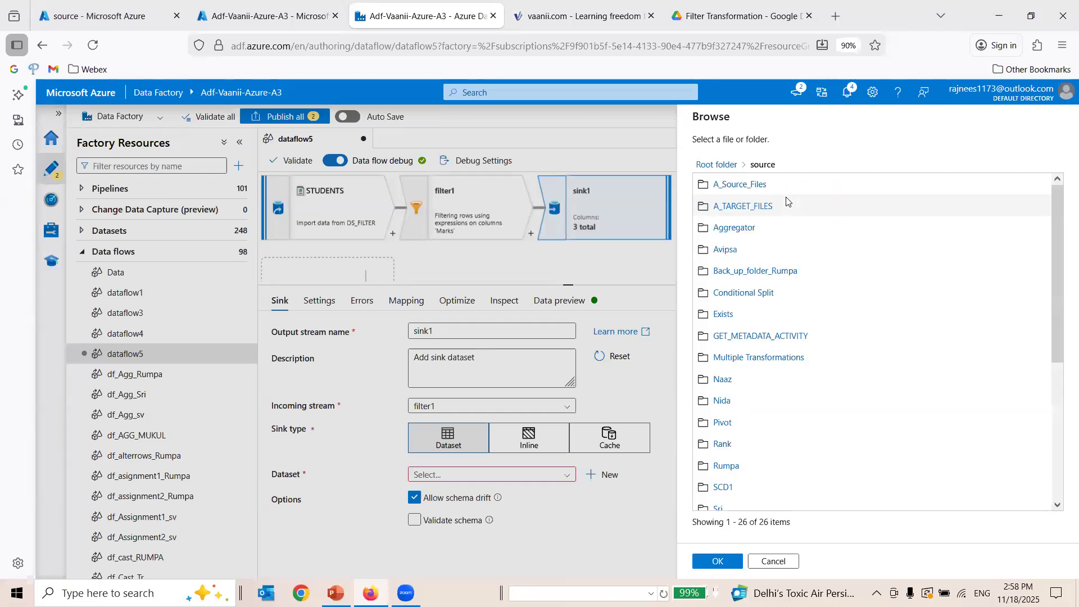
{"action": "left_click", "coordinate": [751, 208]}
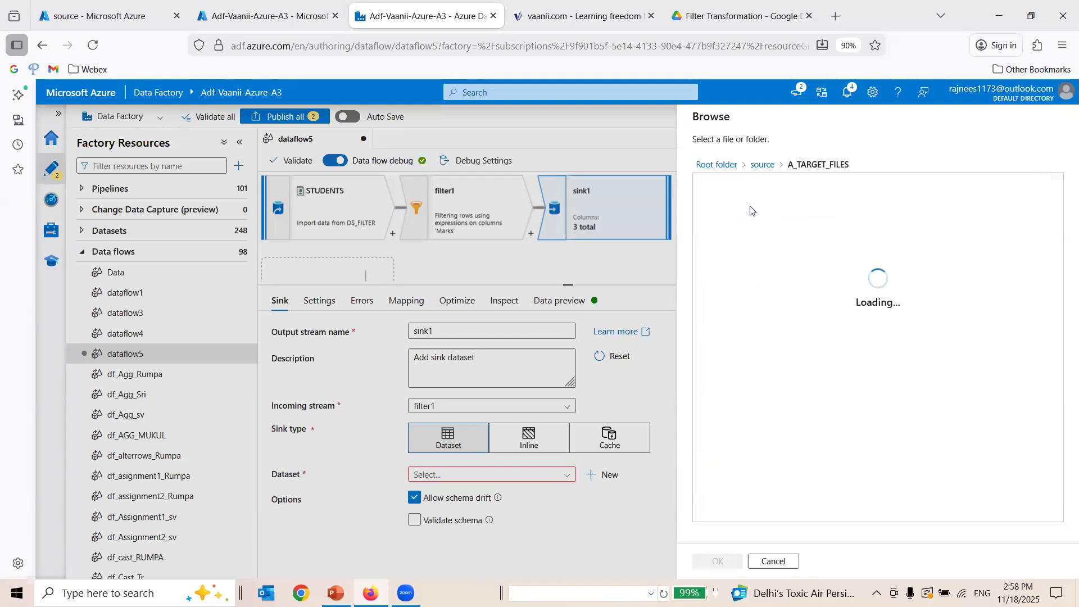
{"action": "left_click", "coordinate": [752, 187]}
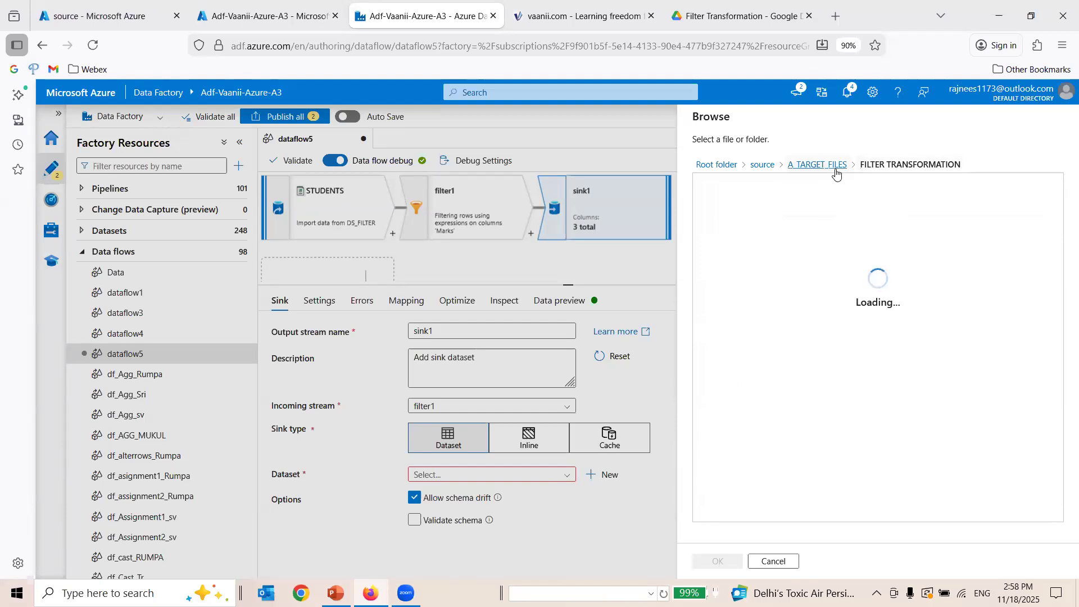
{"action": "left_click", "coordinate": [731, 562]}
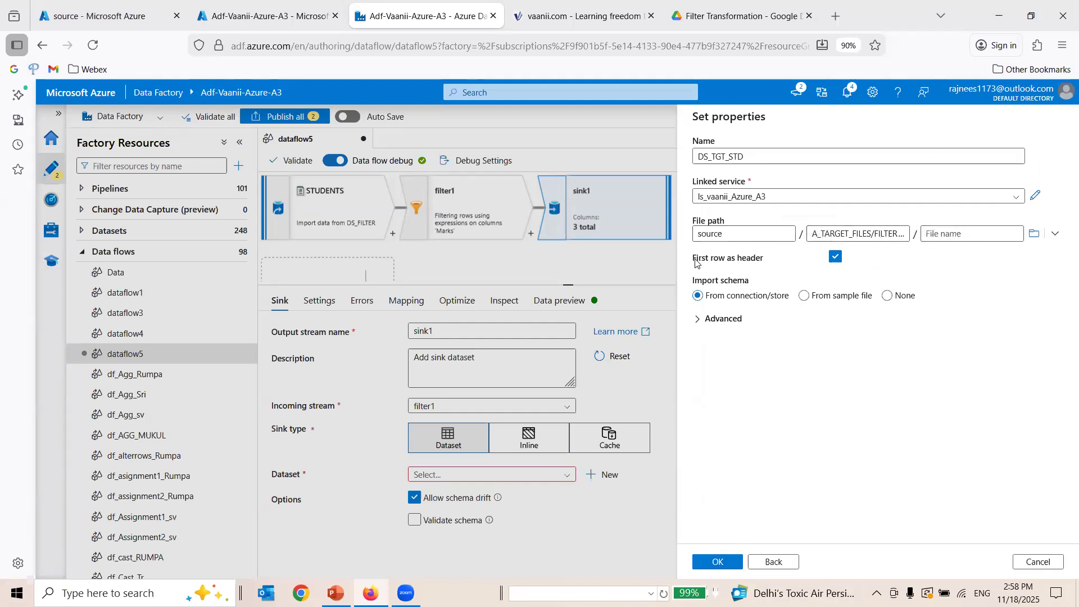
{"action": "left_click_drag", "start_coordinate": [696, 262], "coordinate": [763, 262]}
{"action": "left_click", "coordinate": [830, 266]}
{"action": "left_click", "coordinate": [716, 566]}
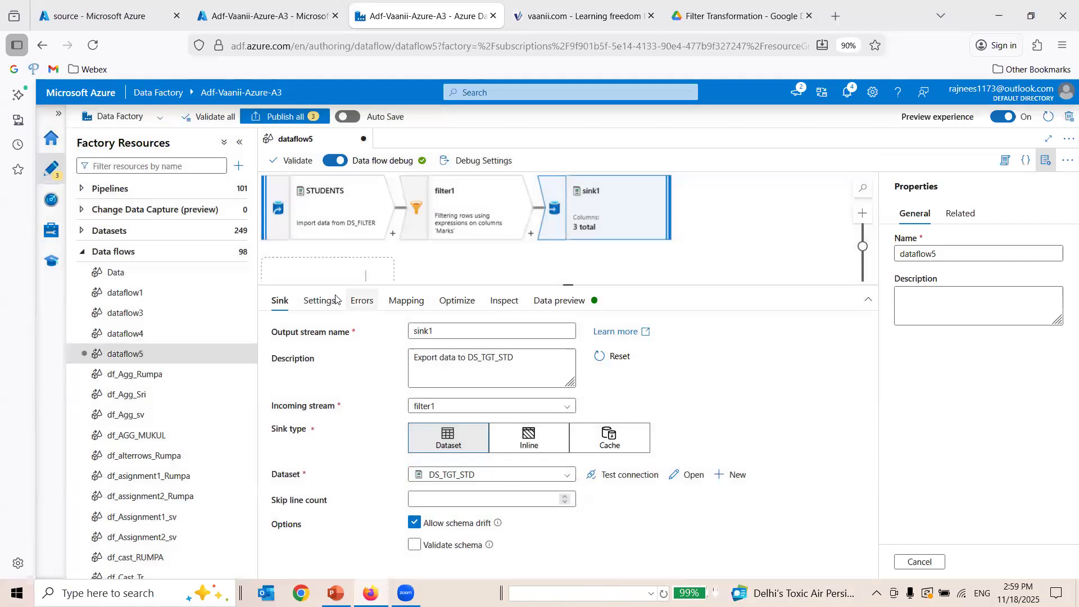
Show the STUDENTS source's previewed rows to check the Marks values against the filter condition.
{"action": "left_click", "coordinate": [371, 211]}
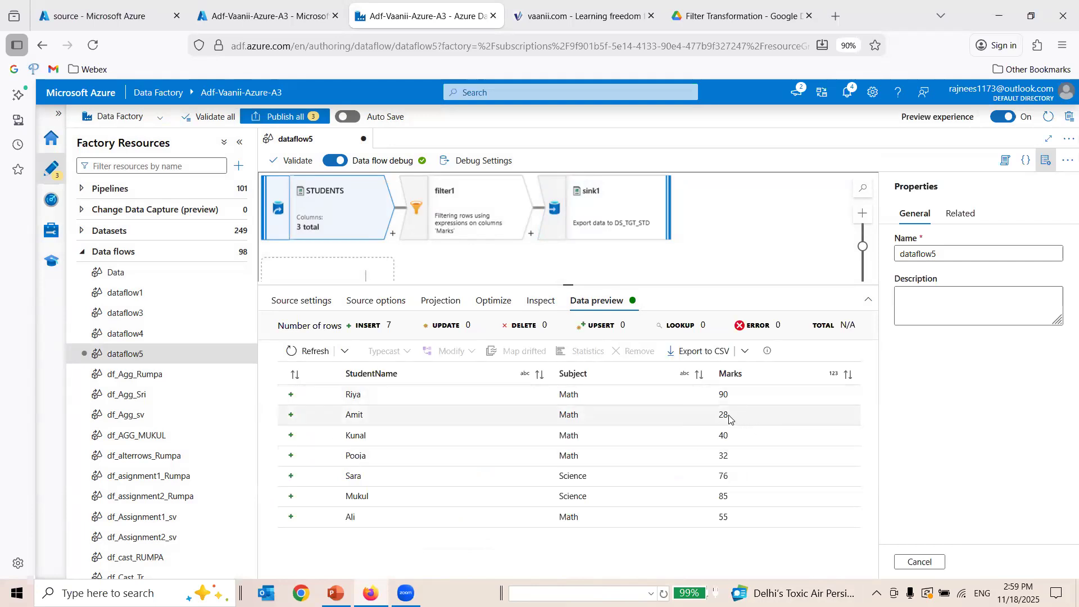
Check the STUDENTS source rows with Marks of 28 and 32, and load fresh preview data for sink1.
{"action": "left_click_drag", "start_coordinate": [729, 416], "coordinate": [343, 416]}
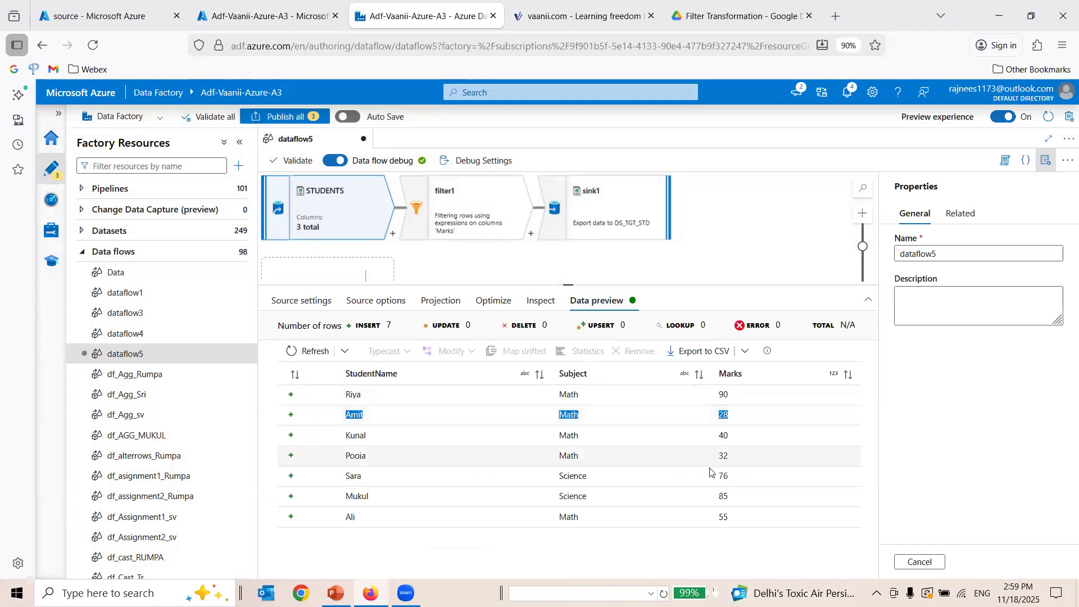
{"action": "left_click_drag", "start_coordinate": [741, 458], "coordinate": [339, 464]}
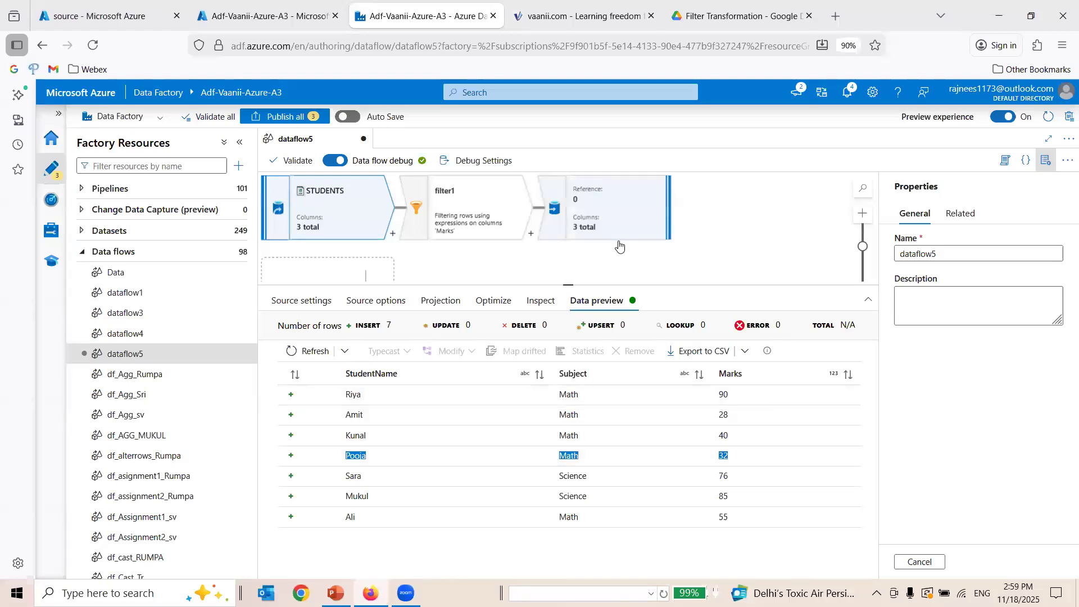
{"action": "left_click", "coordinate": [655, 225]}
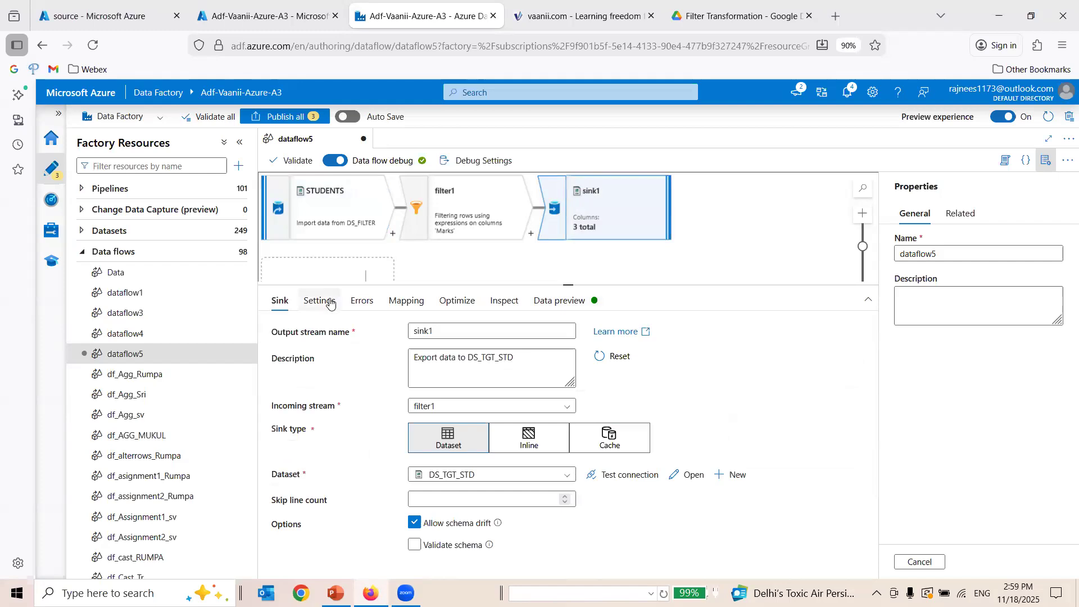
{"action": "left_click", "coordinate": [568, 300]}
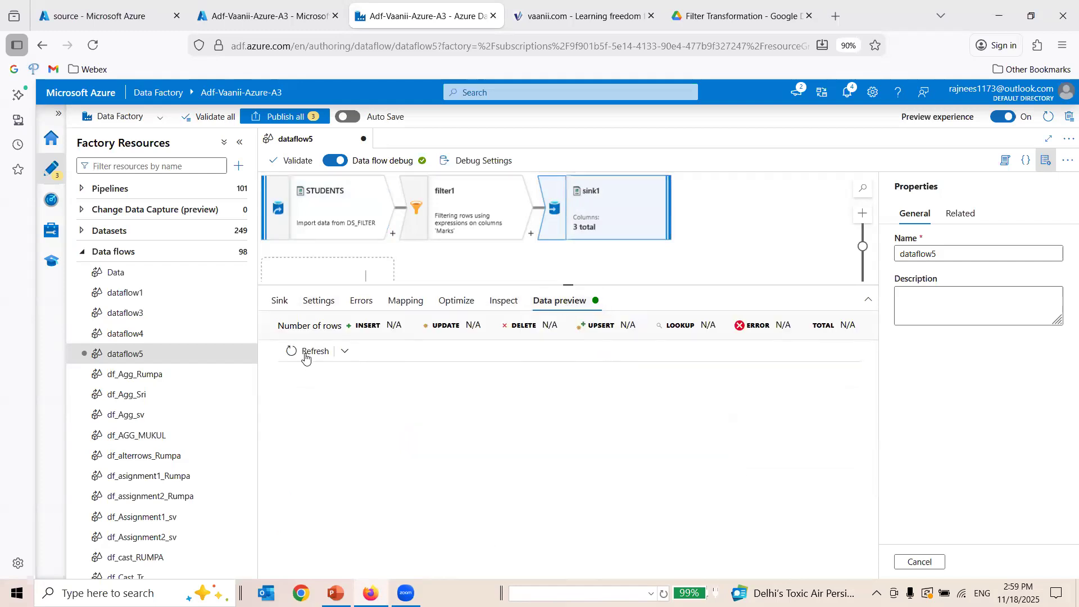
{"action": "left_click", "coordinate": [306, 352]}
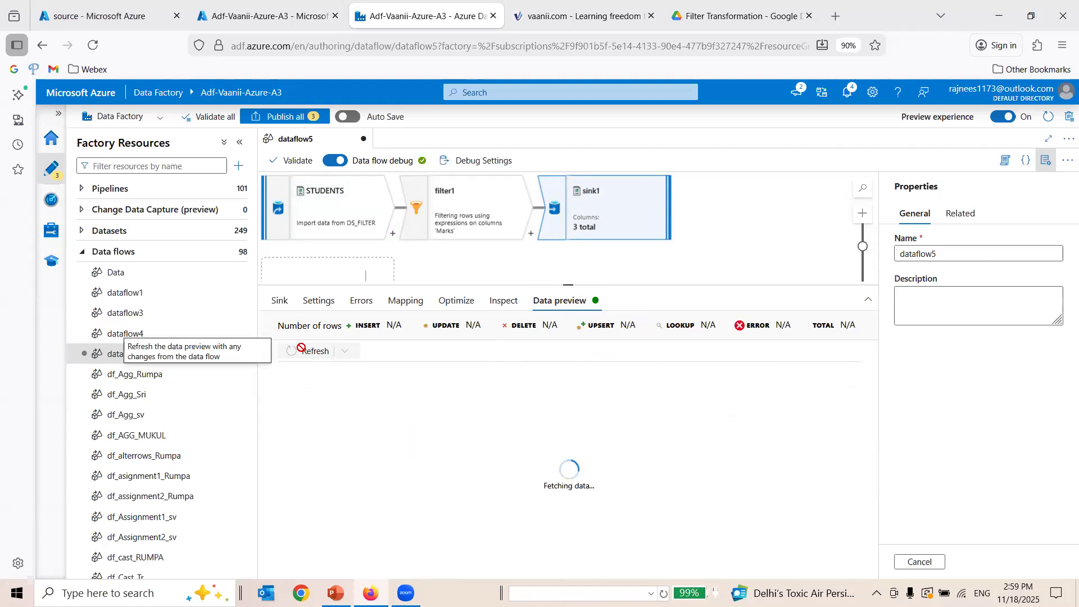
Publish all pending factory changes and rename the data flow as df_filter_tranformation_vaanii.
{"action": "left_click", "coordinate": [299, 117]}
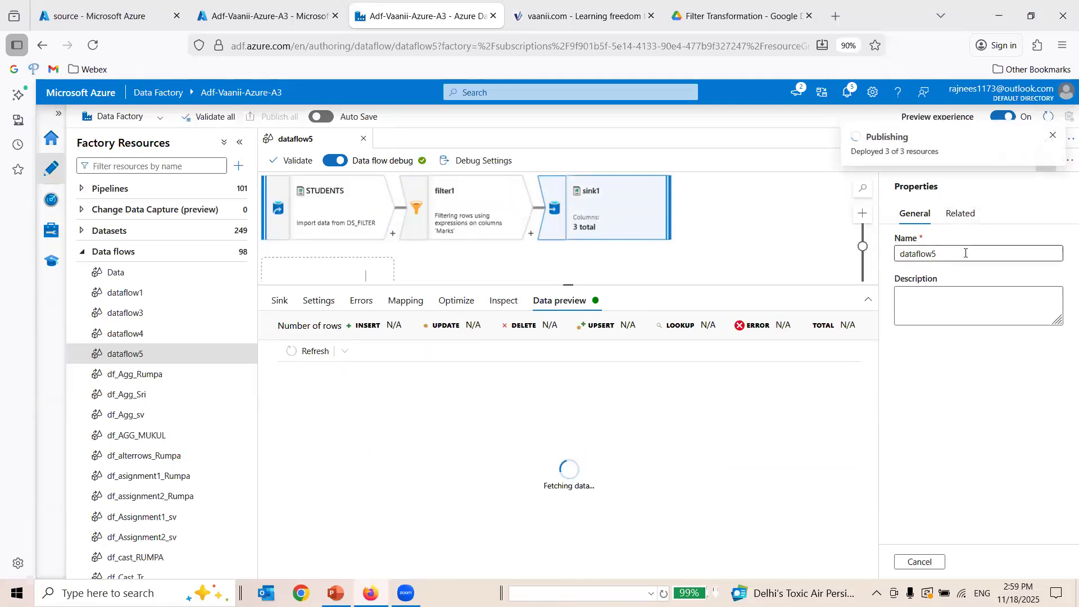
{"action": "left_click_drag", "start_coordinate": [965, 253], "coordinate": [862, 260]}
{"action": "type", "text": "D"}
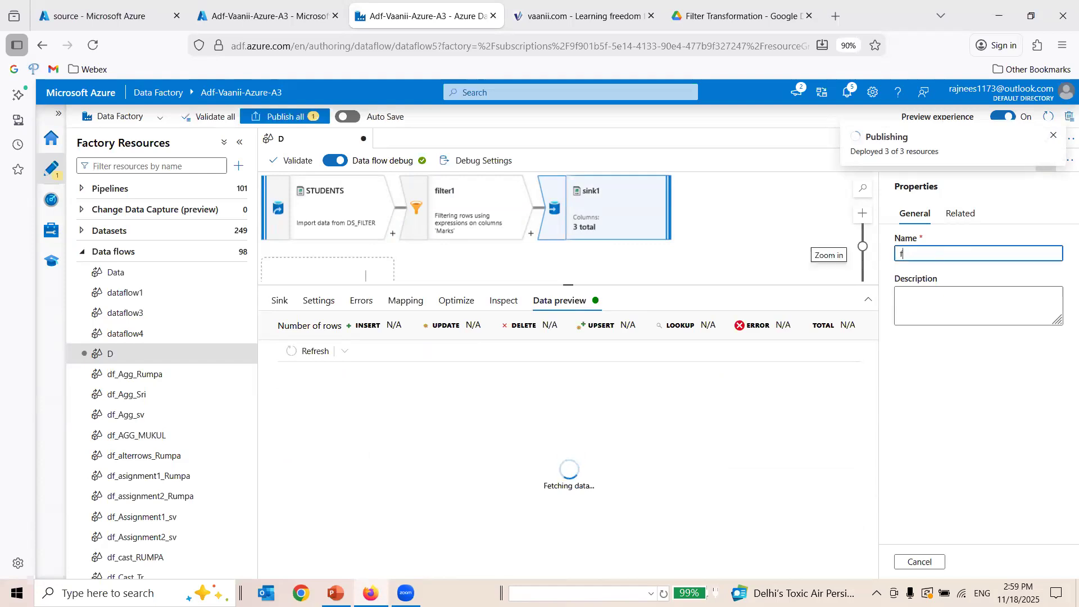
{"action": "type", "text": "f_"}
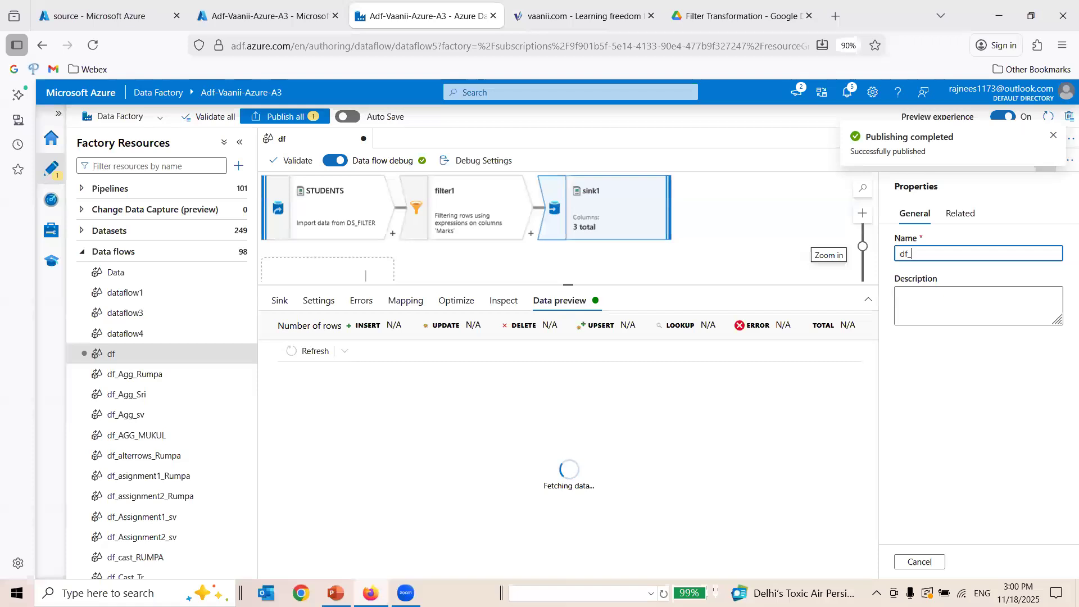
{"action": "type", "text": "filter_tranformation"}
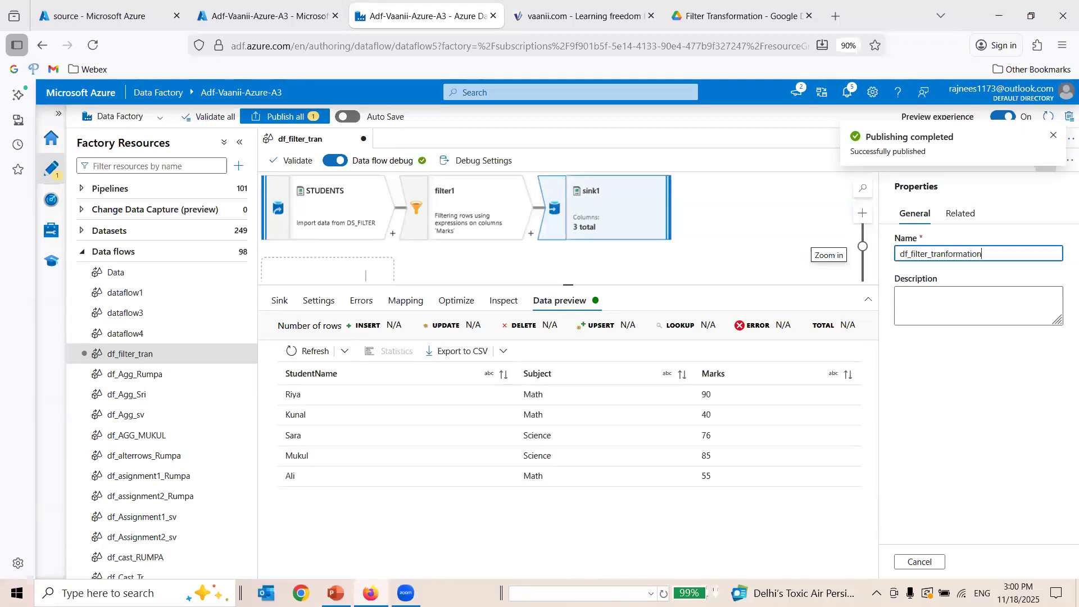
{"action": "type", "text": "_vaa"}
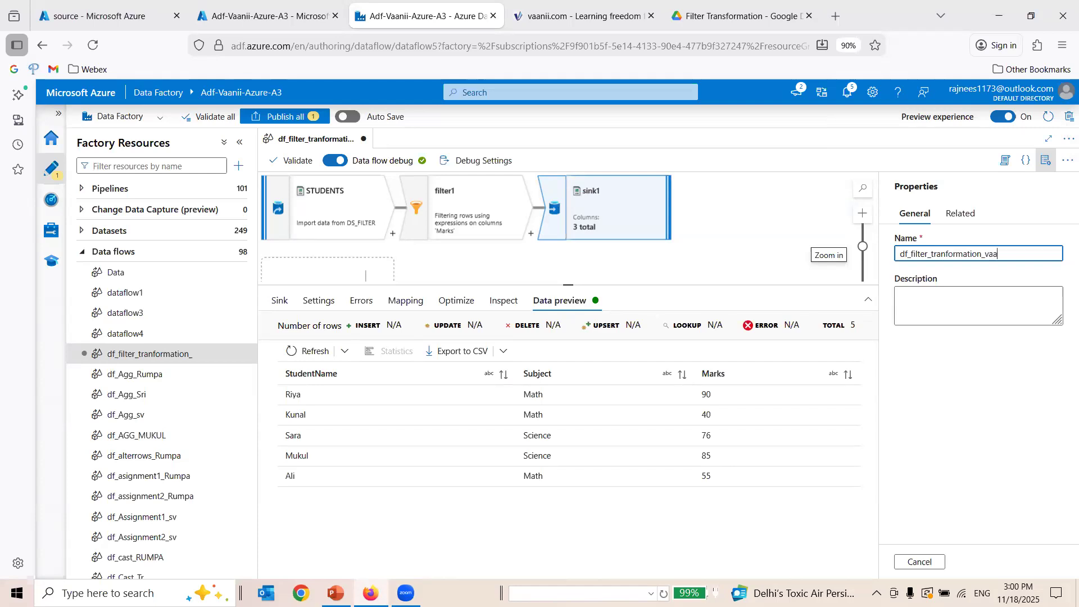
{"action": "left_click", "coordinate": [966, 418]}
Examine sink1's previewed rows and their Marks values against the filter condition.
{"action": "left_click_drag", "start_coordinate": [286, 394], "coordinate": [723, 532]}
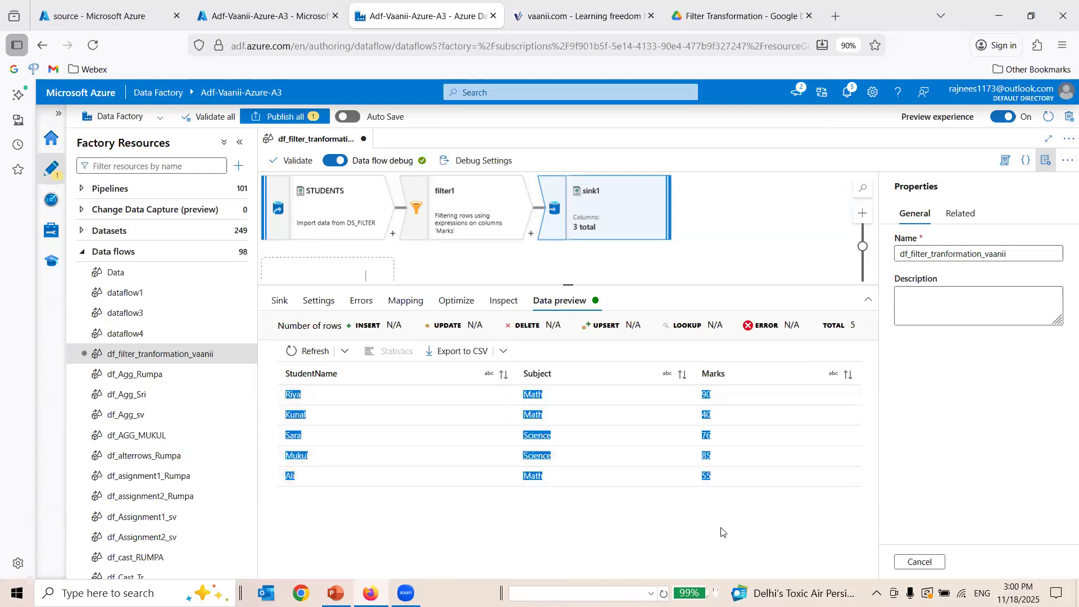
{"action": "left_click", "coordinate": [351, 424]}
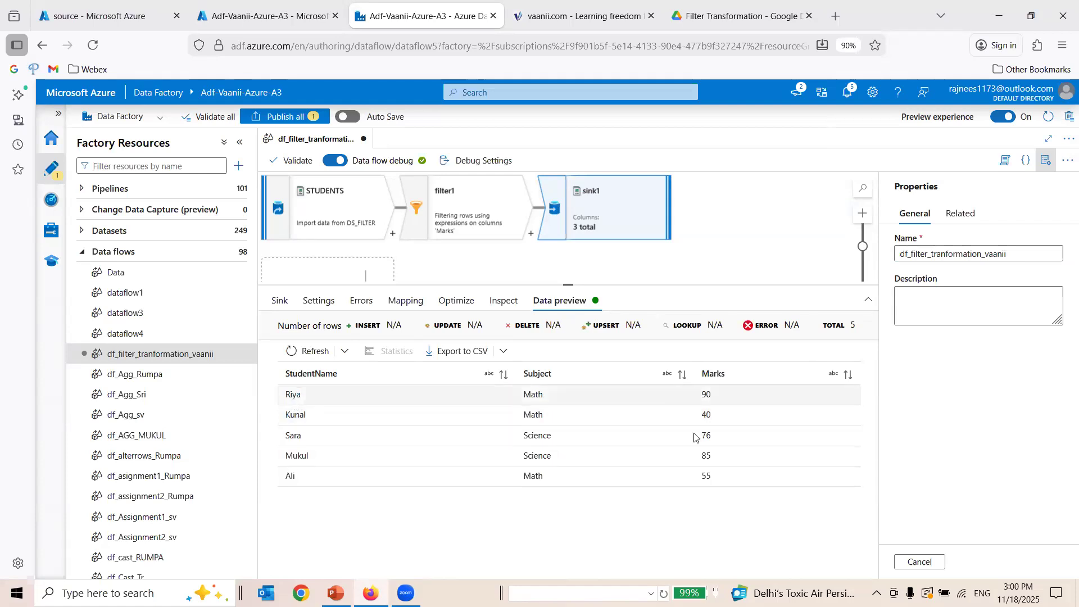
{"action": "left_click_drag", "start_coordinate": [702, 398], "coordinate": [728, 478]}
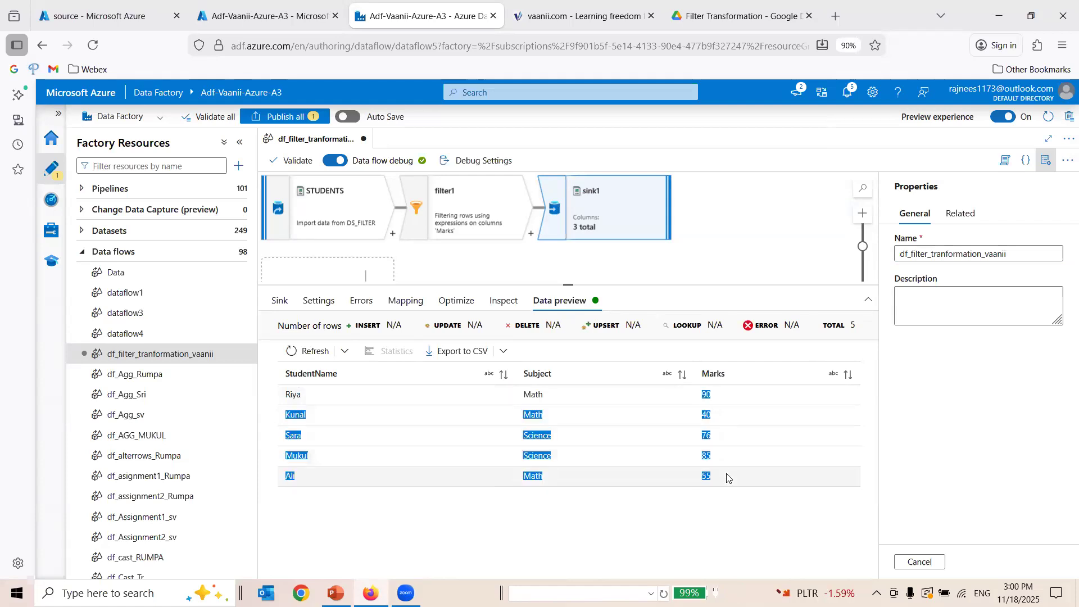
{"action": "left_click", "coordinate": [731, 497]}
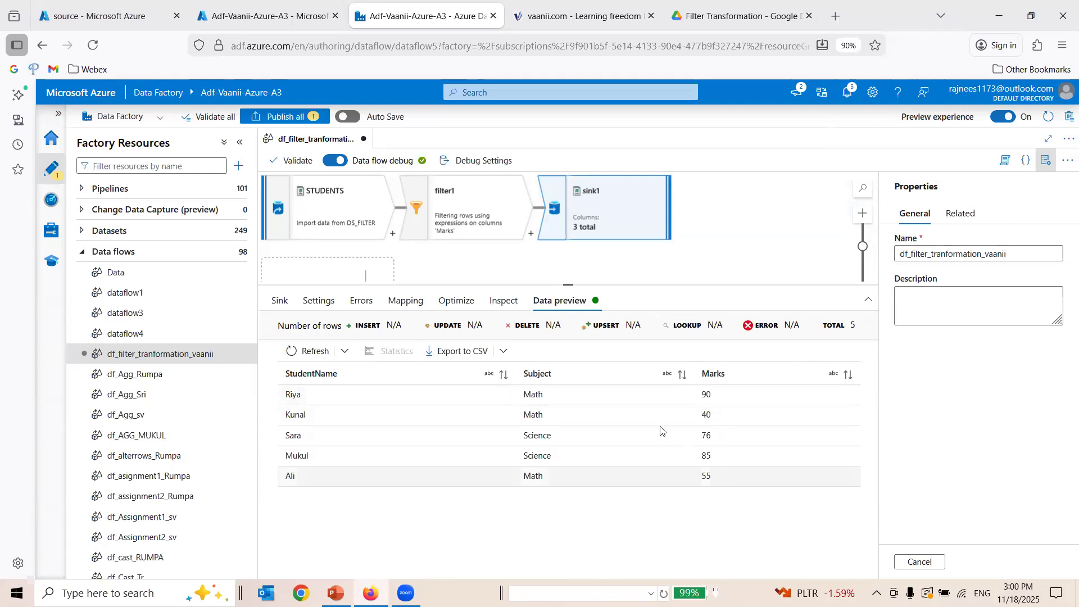
{"action": "left_click", "coordinate": [644, 394], "text": "shift"}
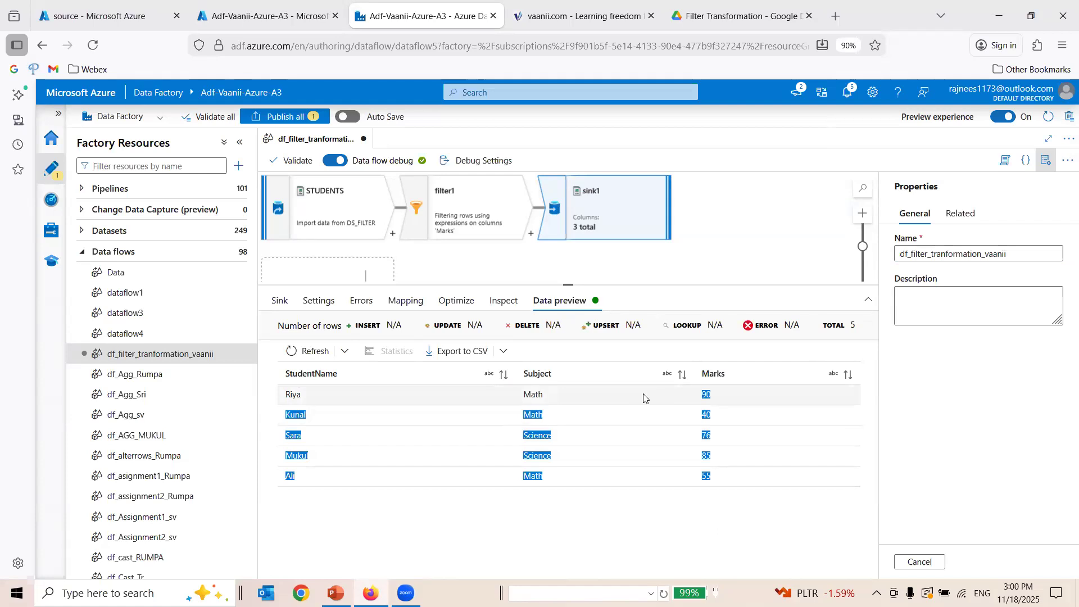
{"action": "left_click", "coordinate": [646, 356]}
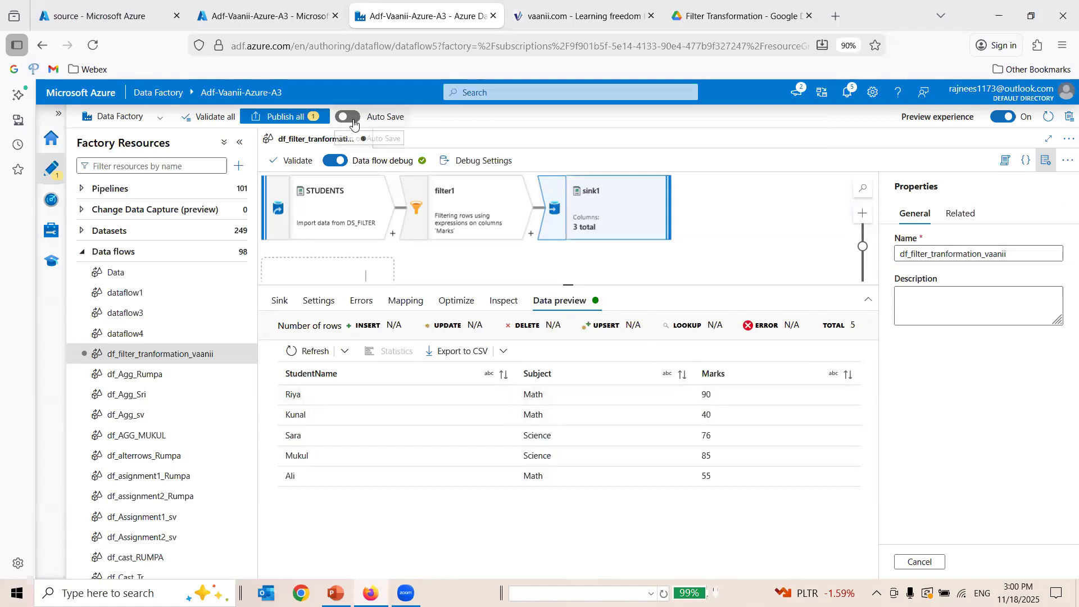
Publish the renamed data flow, and validate all factory resources.
{"action": "left_click", "coordinate": [299, 118]}
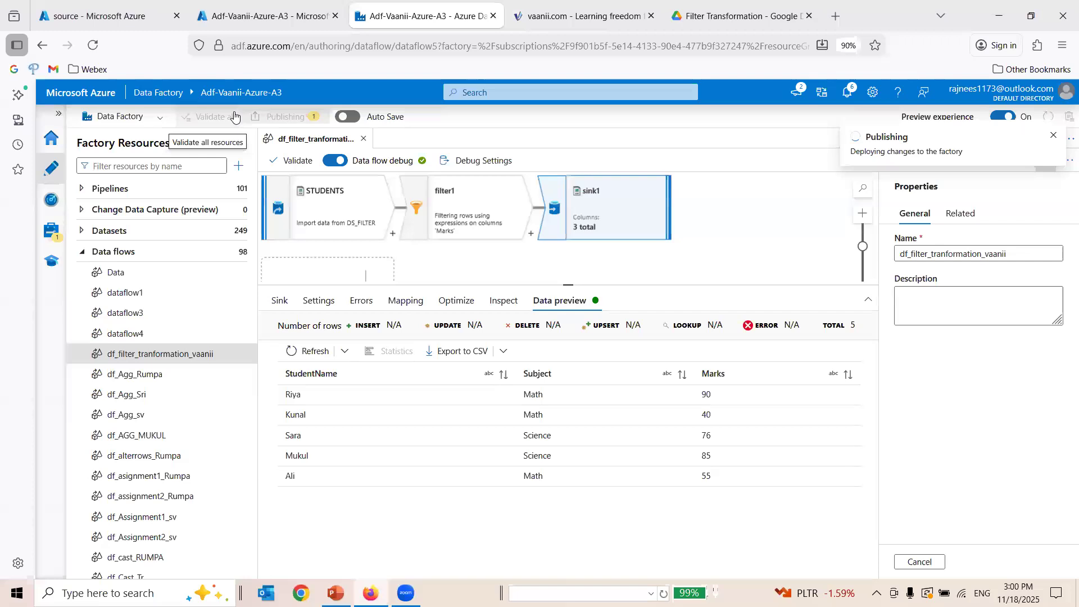
{"action": "left_click", "coordinate": [234, 116]}
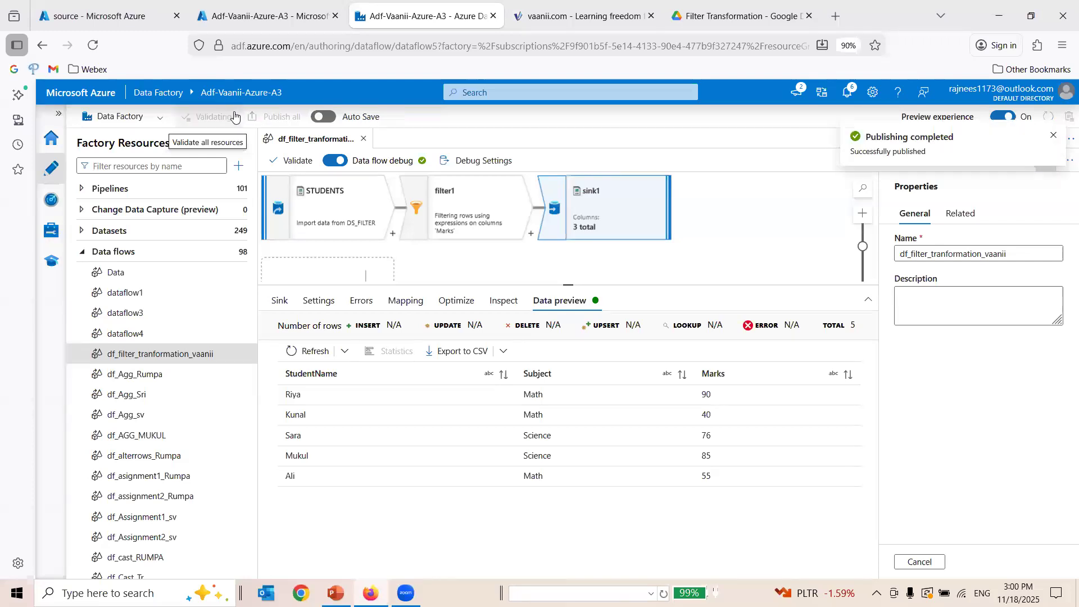
{"action": "left_click", "coordinate": [1055, 139]}
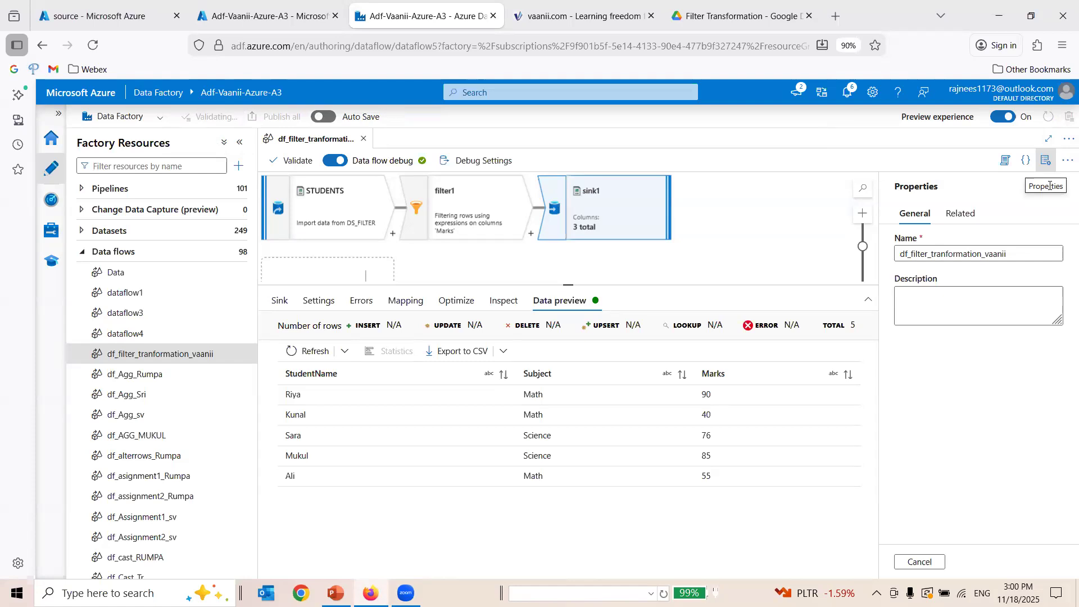
{"action": "left_click_drag", "start_coordinate": [870, 370], "coordinate": [1021, 390]}
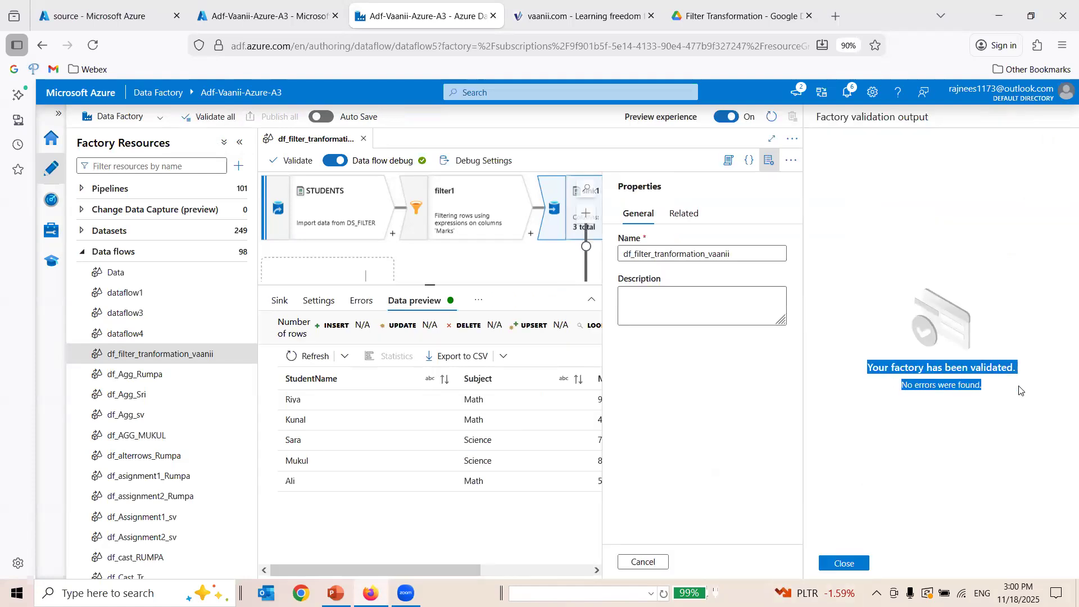
{"action": "left_click", "coordinate": [844, 563]}
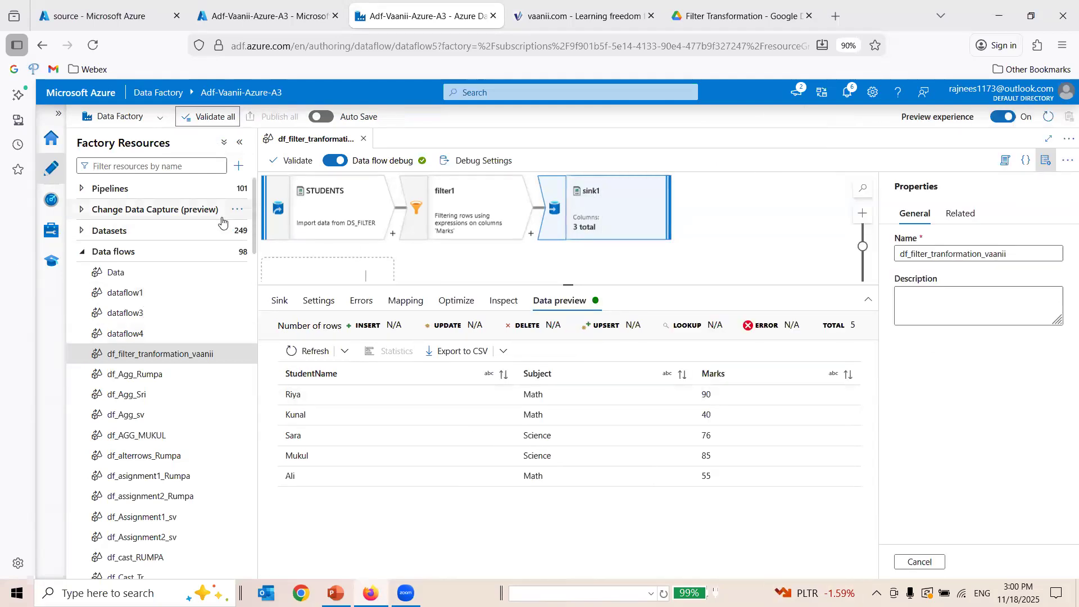
Collapse the data flows list and create a new pipeline in the factory.
{"action": "scroll", "coordinate": [223, 222], "scroll_direction": "down", "scroll_amount": 2}
{"action": "scroll", "coordinate": [223, 222], "scroll_direction": "up", "scroll_amount": 3}
{"action": "left_click", "coordinate": [213, 251]}
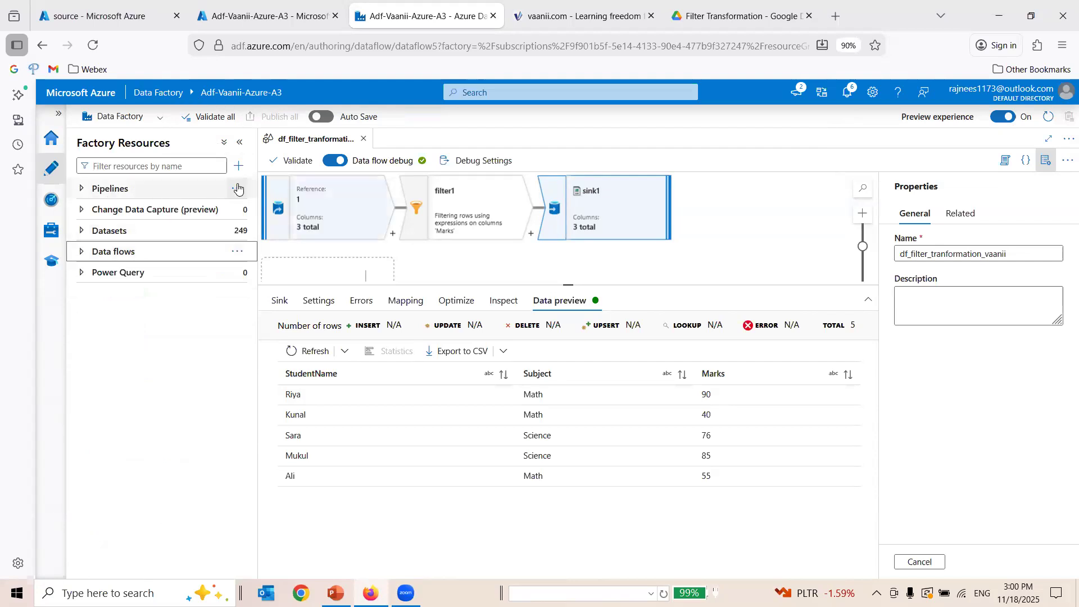
{"action": "left_click", "coordinate": [237, 189]}
{"action": "left_click", "coordinate": [288, 209]}
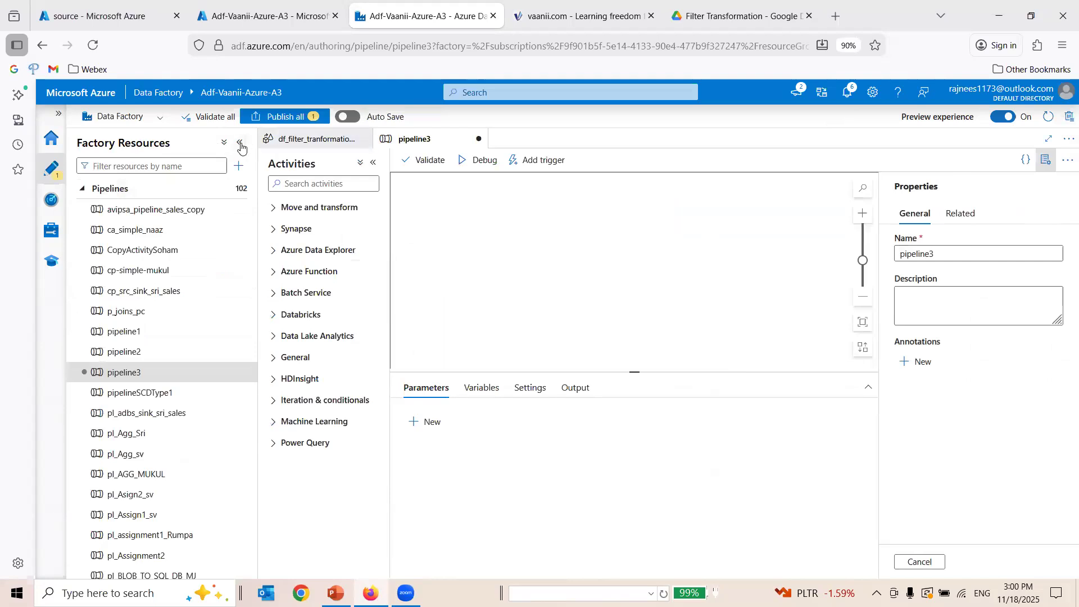
Name the new pipeline pl_df_filter_transformation_vanii.
{"action": "left_click_drag", "start_coordinate": [950, 254], "coordinate": [808, 256]}
{"action": "type", "text": "pl_"}
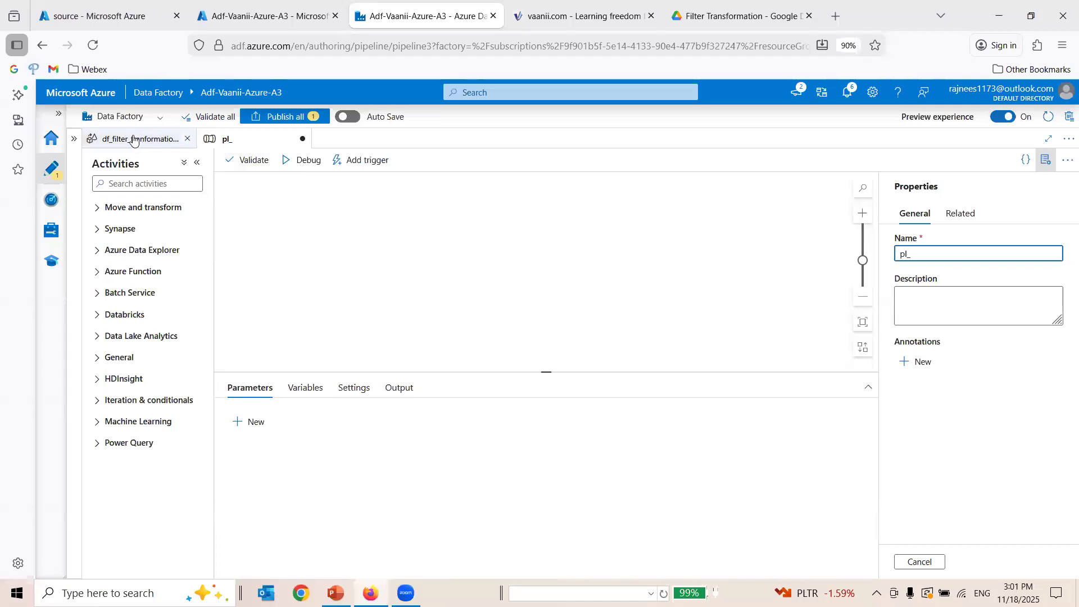
{"action": "type", "text": "df_filter"}
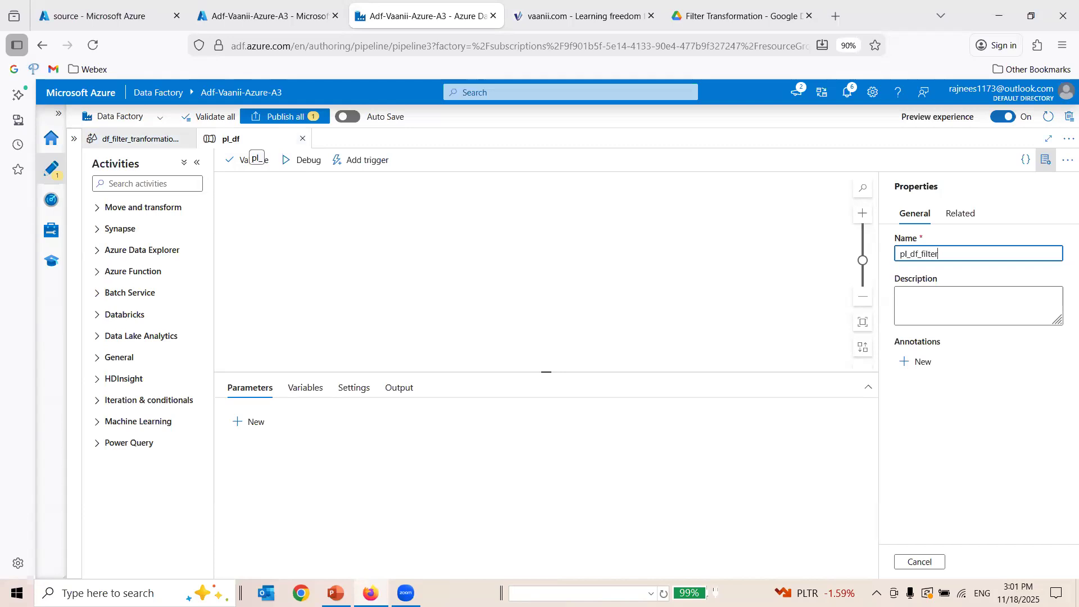
{"action": "type", "text": "tion_Vaa"}
{"action": "key", "text": "BackSpace"}
{"action": "key", "text": "BackSpace"}
{"action": "key", "text": "BackSpace"}
{"action": "type", "text": "vanii"}
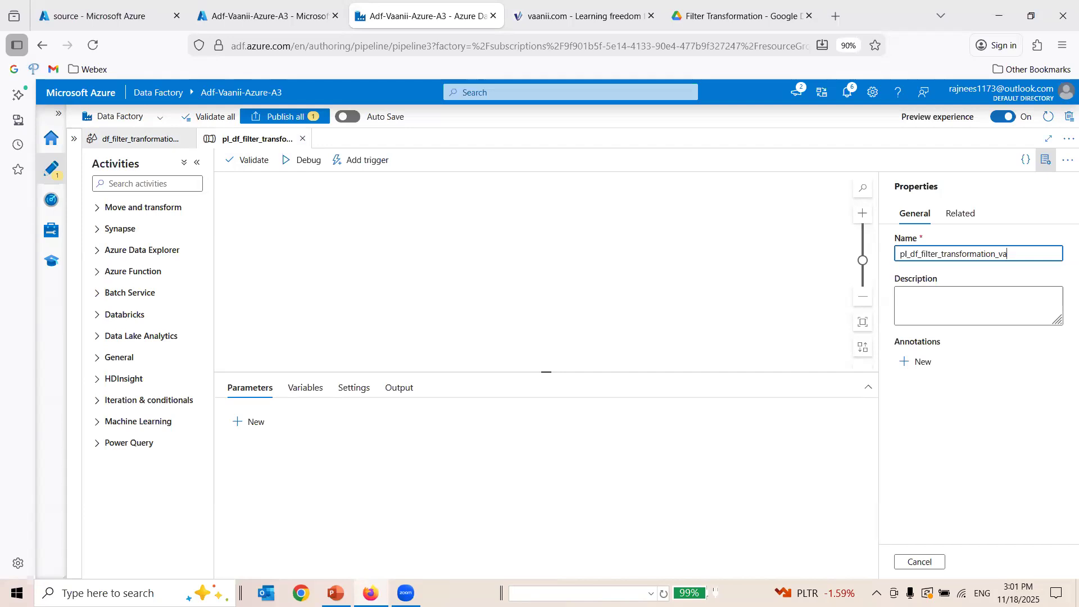
{"action": "left_click", "coordinate": [428, 276]}
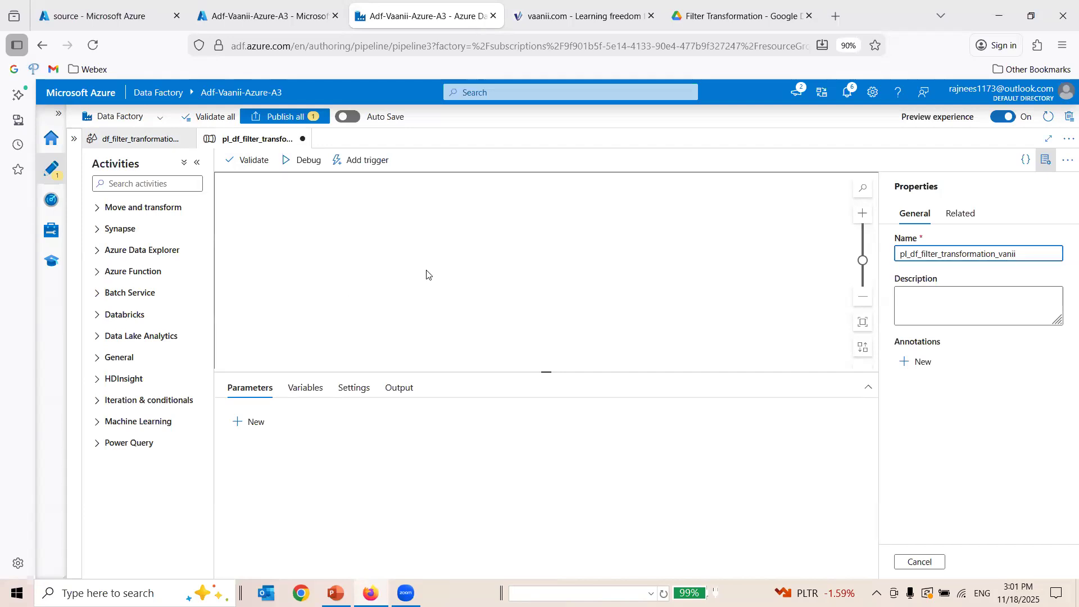
Add a Data flow activity to the pipeline canvas and enlarge its settings area.
{"action": "left_click", "coordinate": [98, 206]}
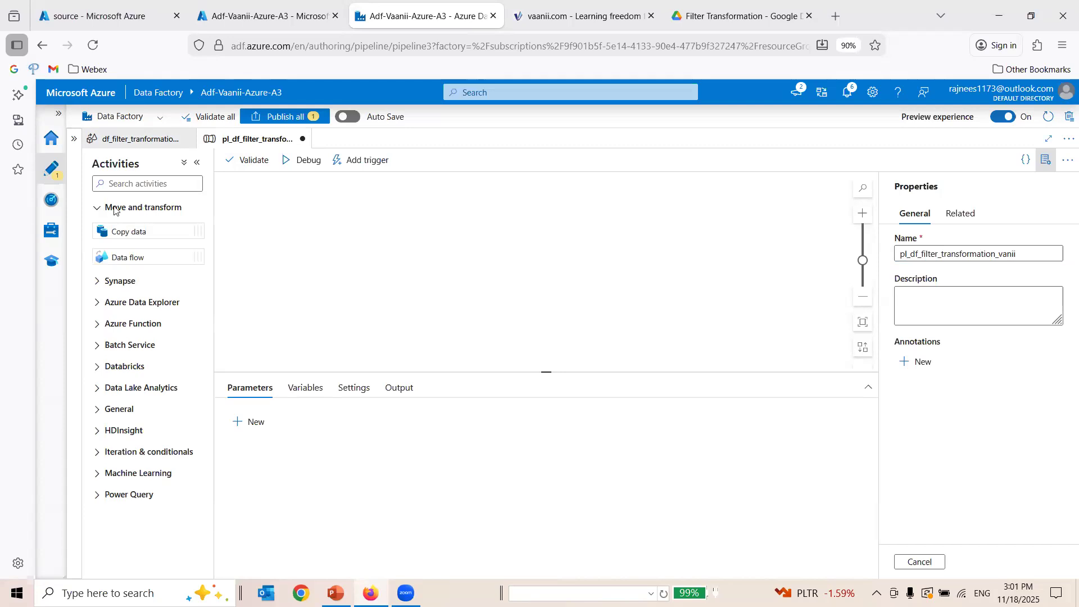
{"action": "left_click_drag", "start_coordinate": [137, 258], "coordinate": [462, 250]}
{"action": "left_click_drag", "start_coordinate": [449, 372], "coordinate": [470, 309]}
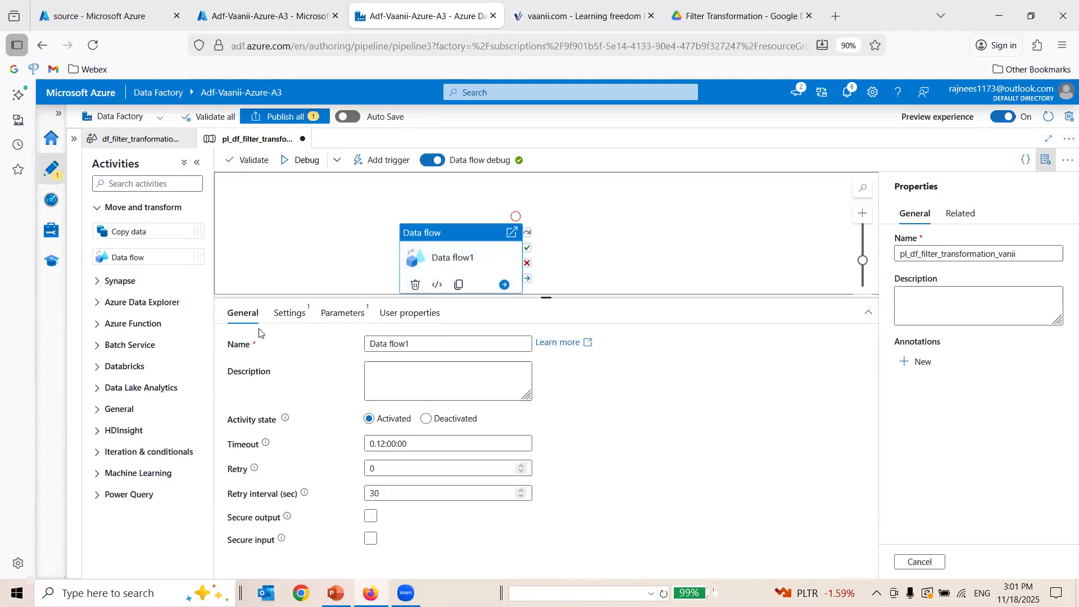
Set the activity to run the data flow df_filter_tranformation_vaanii.
{"action": "left_click", "coordinate": [291, 315]}
{"action": "left_click", "coordinate": [459, 344]}
{"action": "type", "text": "df"}
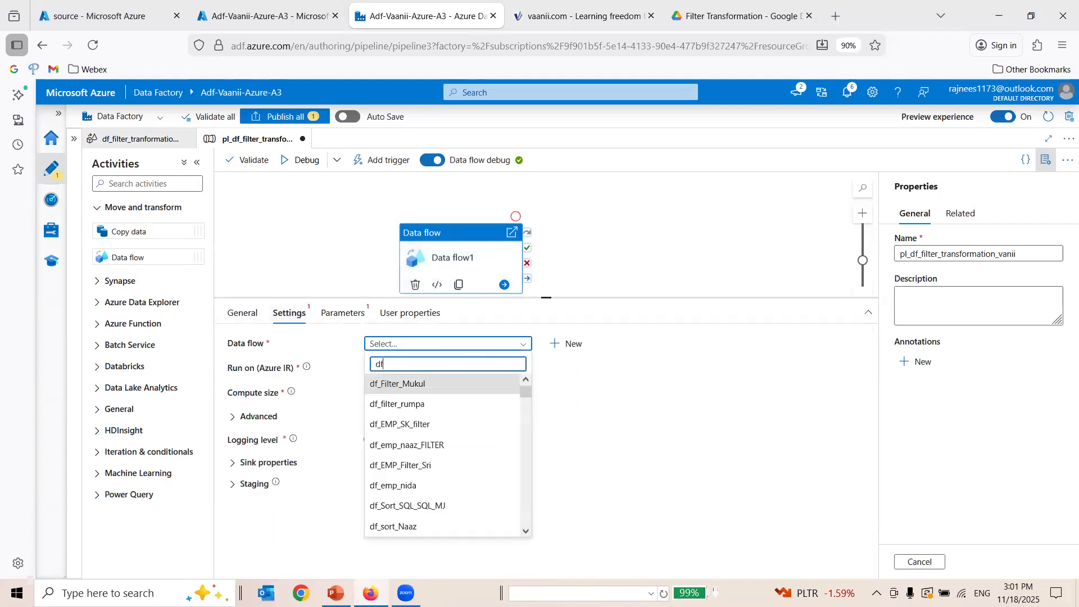
{"action": "type", "text": "_filter"}
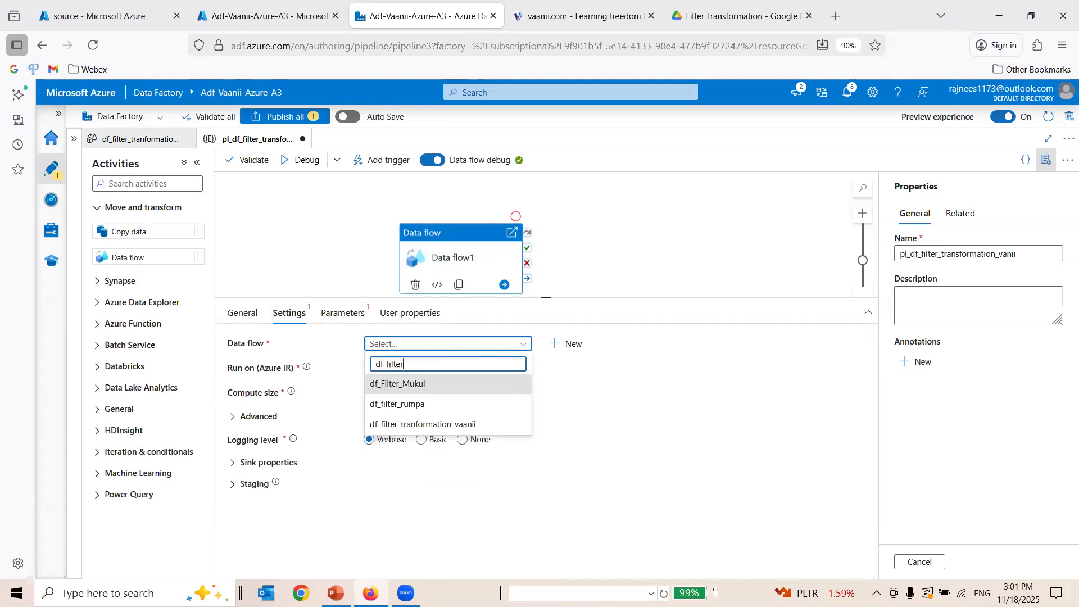
{"action": "left_click", "coordinate": [432, 425]}
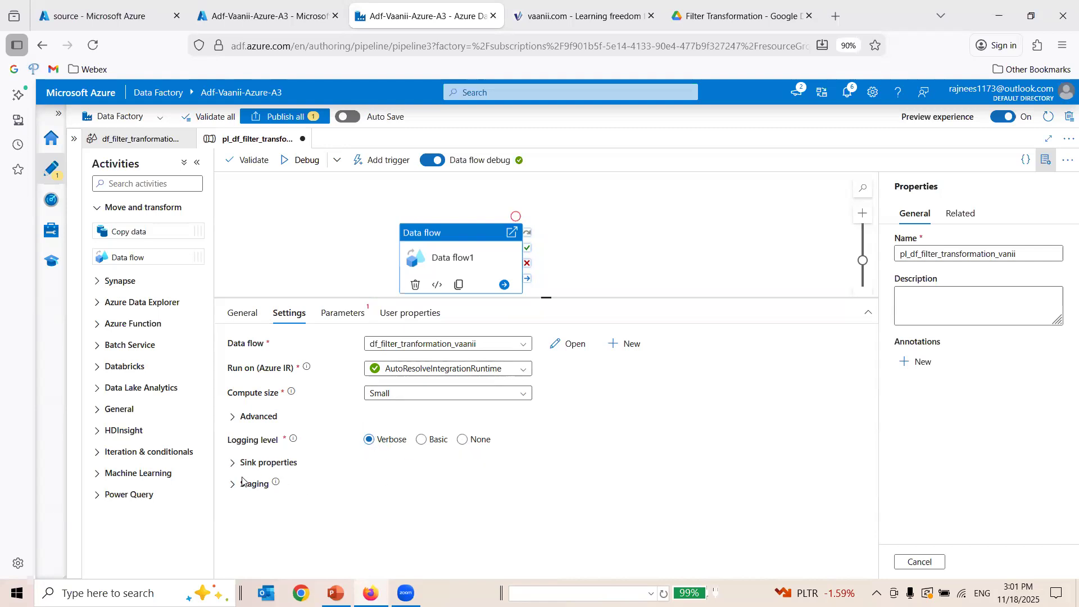
Review the activity's parameters and user properties, and name the activity df_filter_transformation_Vaanii.
{"action": "left_click", "coordinate": [340, 316]}
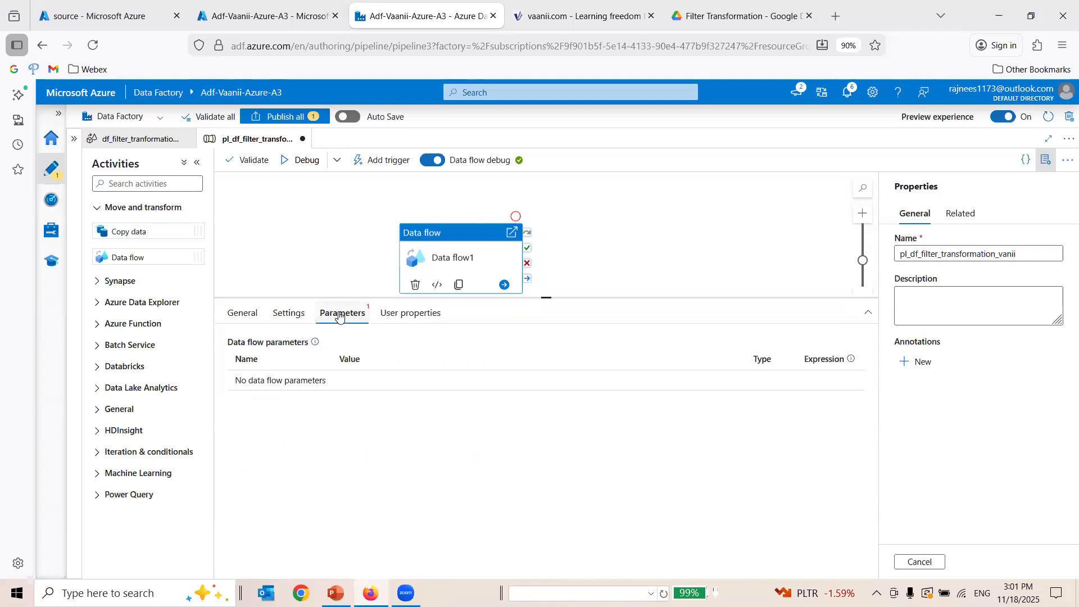
{"action": "left_click", "coordinate": [396, 314]}
{"action": "left_click", "coordinate": [273, 318]}
{"action": "left_click", "coordinate": [241, 313]}
{"action": "key", "text": "ctrl+a"}
{"action": "type", "text": "df_"}
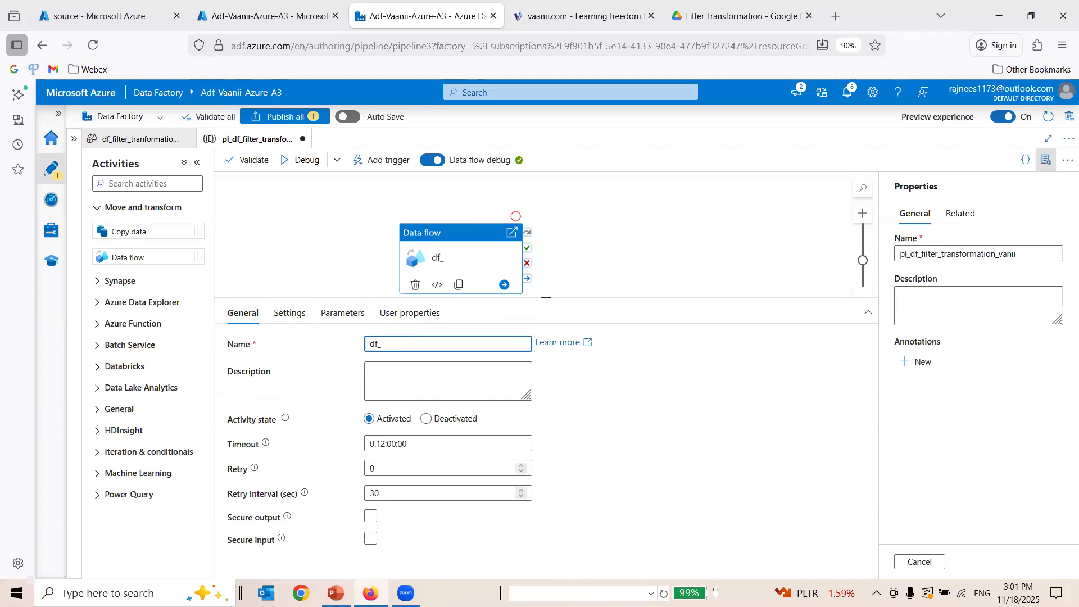
{"action": "type", "text": "filter_transformation_Vaanii"}
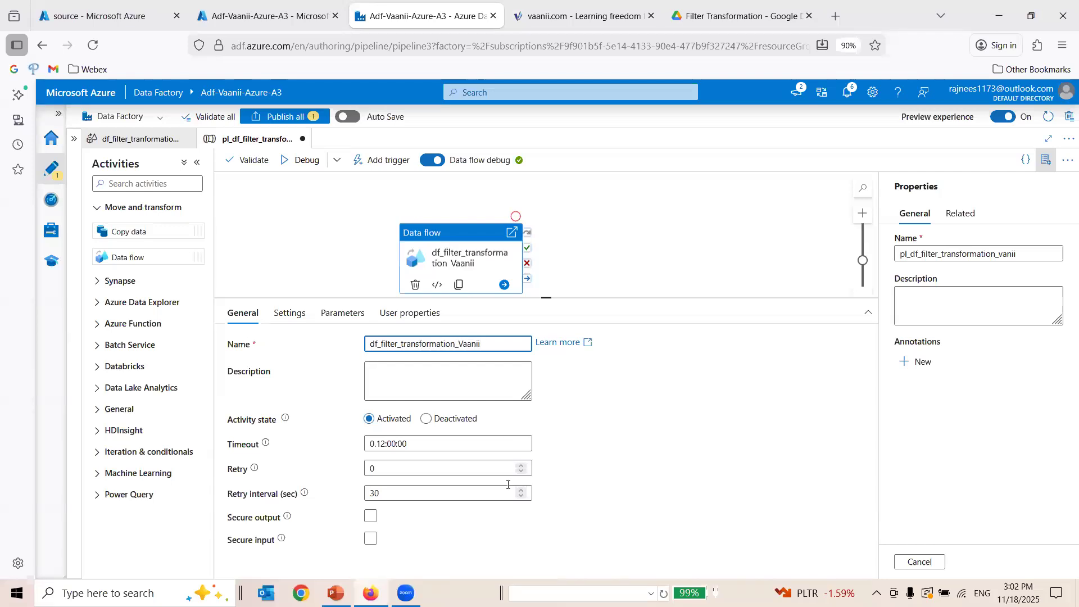
Review the data flow activity's timeout, retry and retry interval settings.
{"action": "left_click_drag", "start_coordinate": [427, 444], "coordinate": [331, 437]}
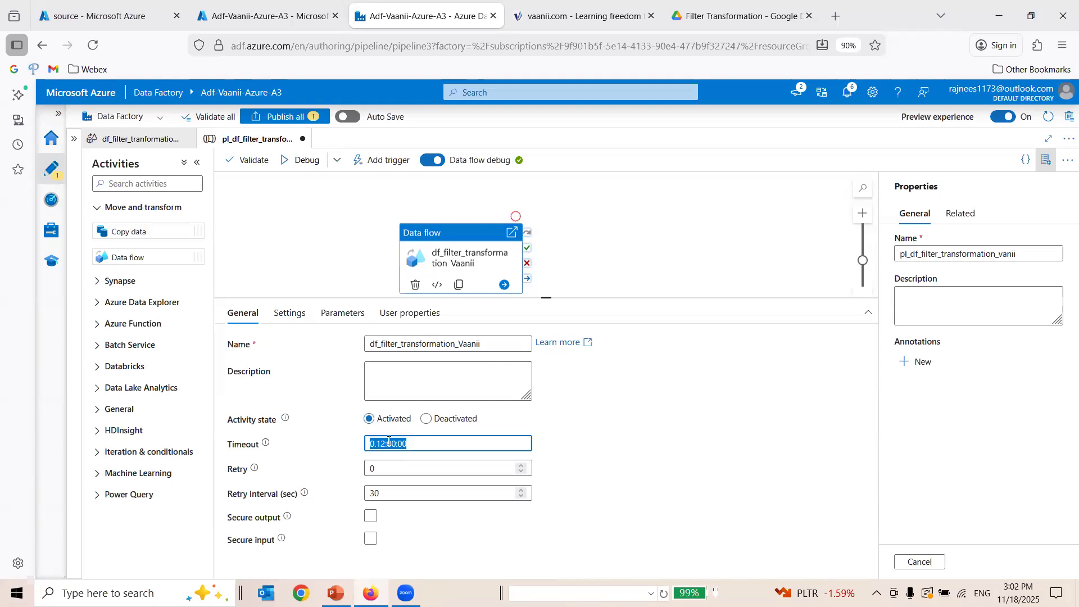
{"action": "left_click", "coordinate": [377, 472]}
{"action": "left_click", "coordinate": [403, 497]}
{"action": "left_click", "coordinate": [452, 484]}
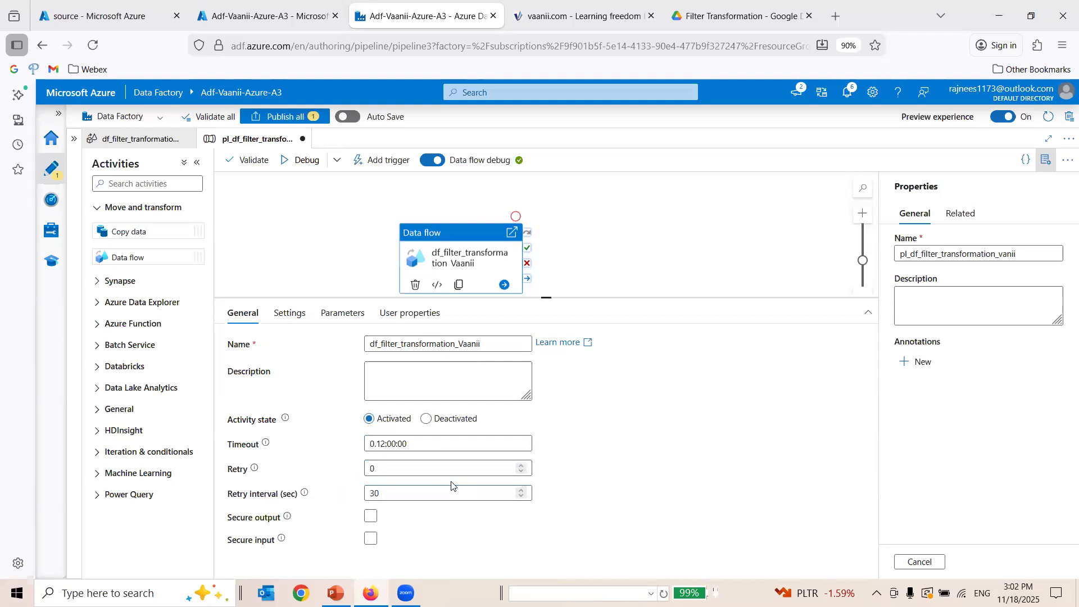
Publish the pending new pipeline pl_df_filter_transformation_vanii to the live factory.
{"action": "left_click", "coordinate": [293, 118]}
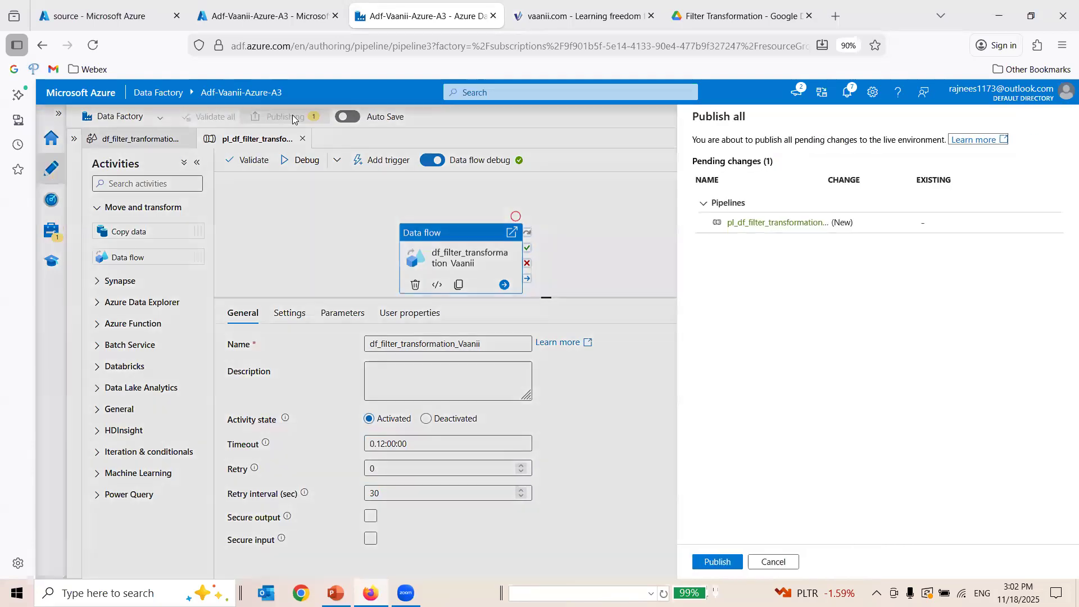
{"action": "left_click", "coordinate": [719, 562]}
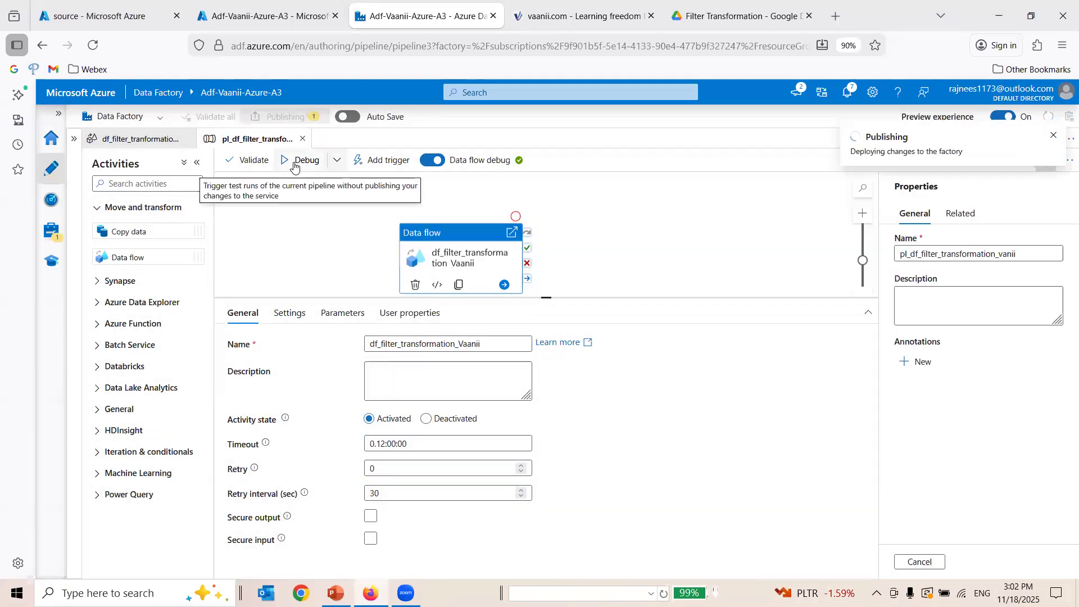
Check the contents of the FILTER TRANSFORMATION folder under A_TARGET_FILES in the source container, refreshing the listing.
{"action": "left_click", "coordinate": [292, 16]}
{"action": "left_click", "coordinate": [101, 16]}
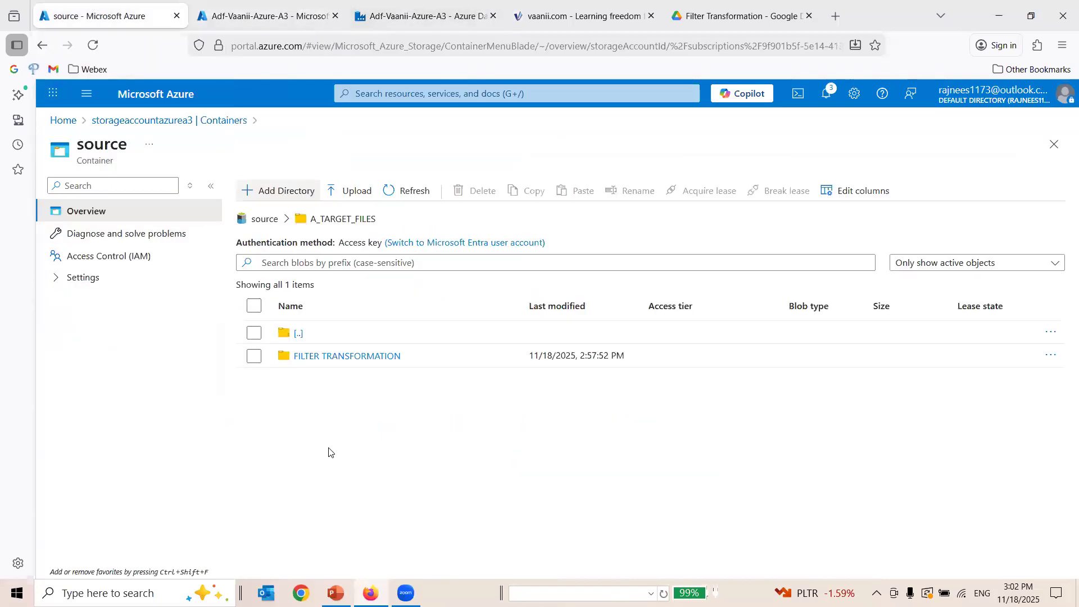
{"action": "left_click", "coordinate": [348, 355]}
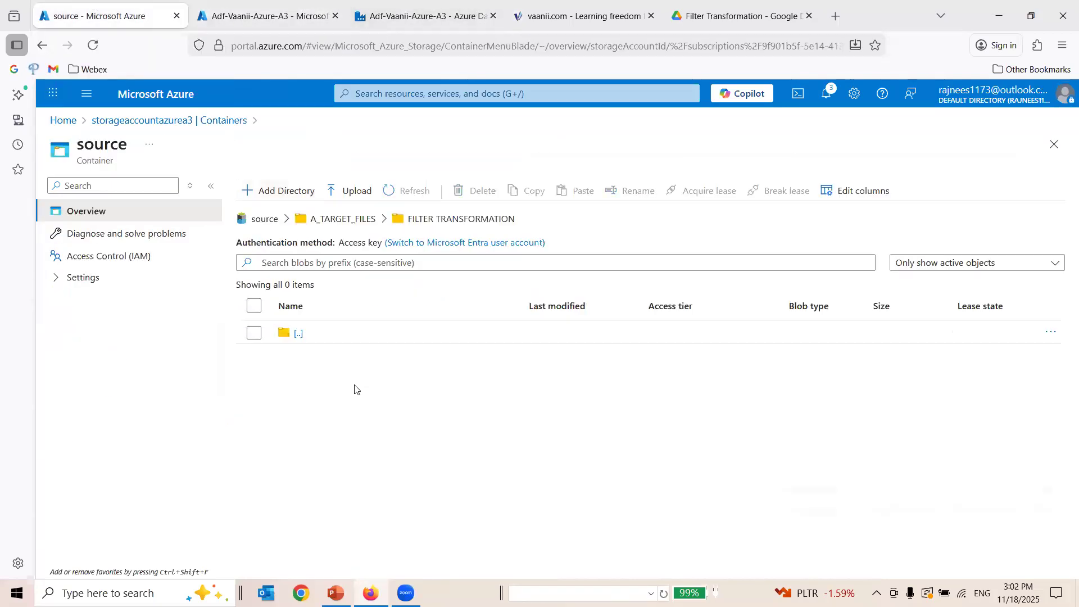
{"action": "left_click", "coordinate": [400, 190]}
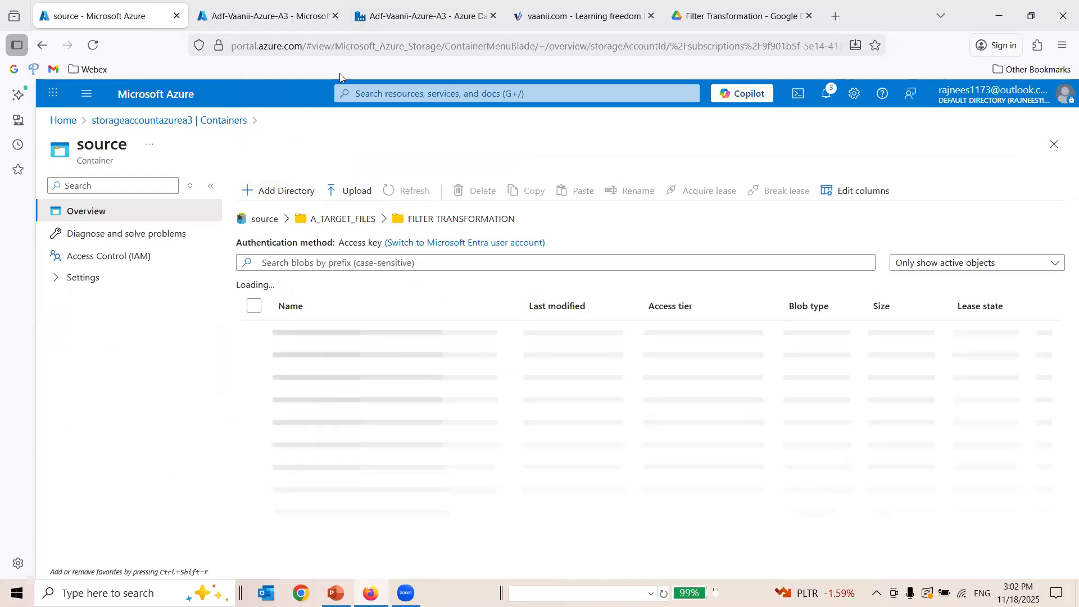
Return to Azure Data Factory, dismiss the publishing notification and validate the whole factory.
{"action": "left_click", "coordinate": [422, 16]}
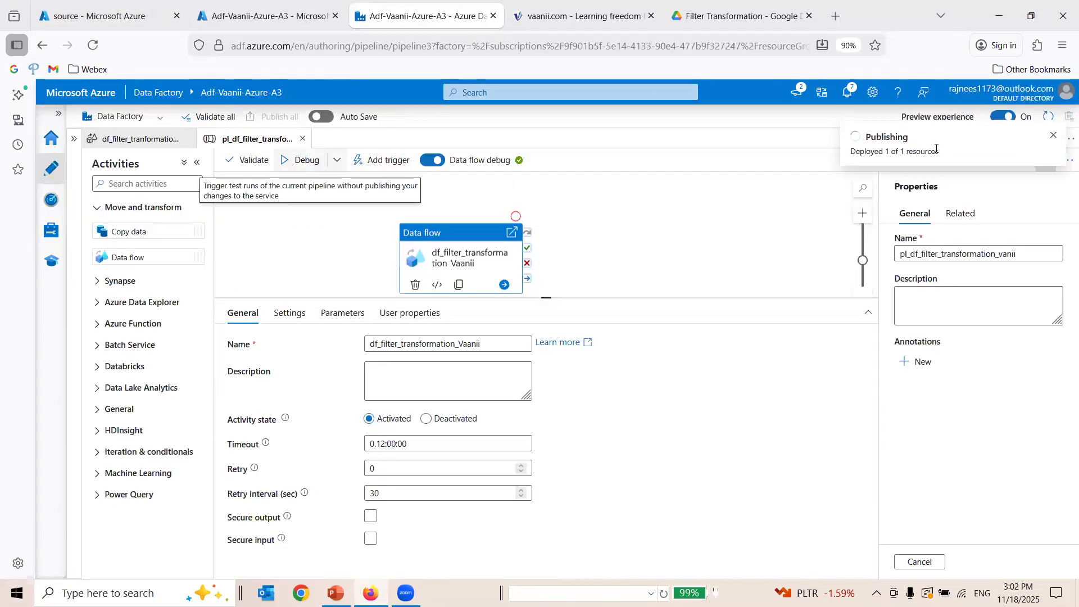
{"action": "left_click", "coordinate": [1053, 138]}
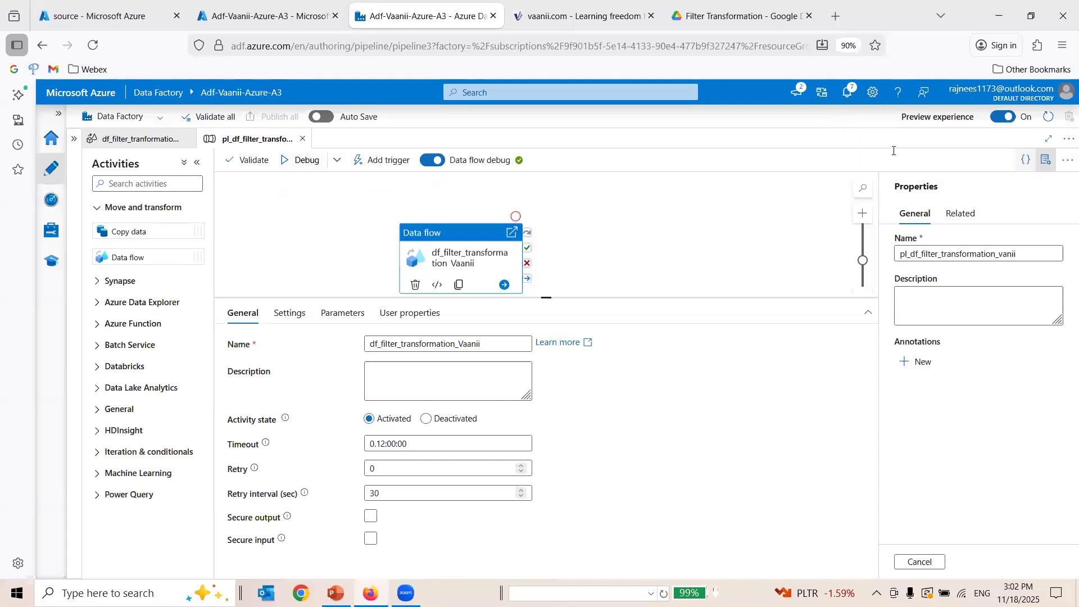
{"action": "left_click", "coordinate": [198, 118]}
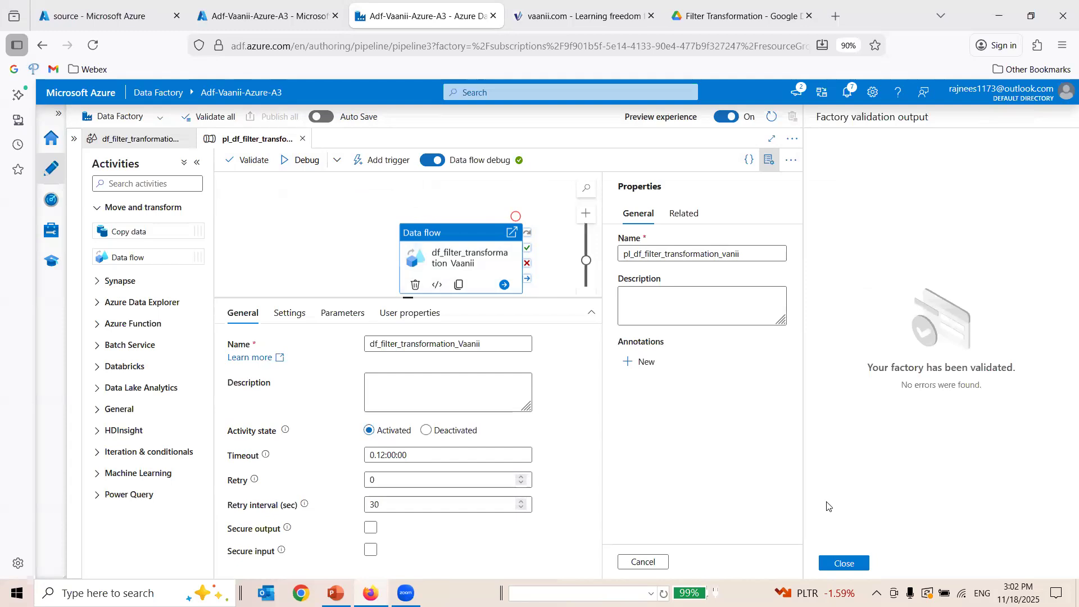
{"action": "left_click", "coordinate": [847, 563]}
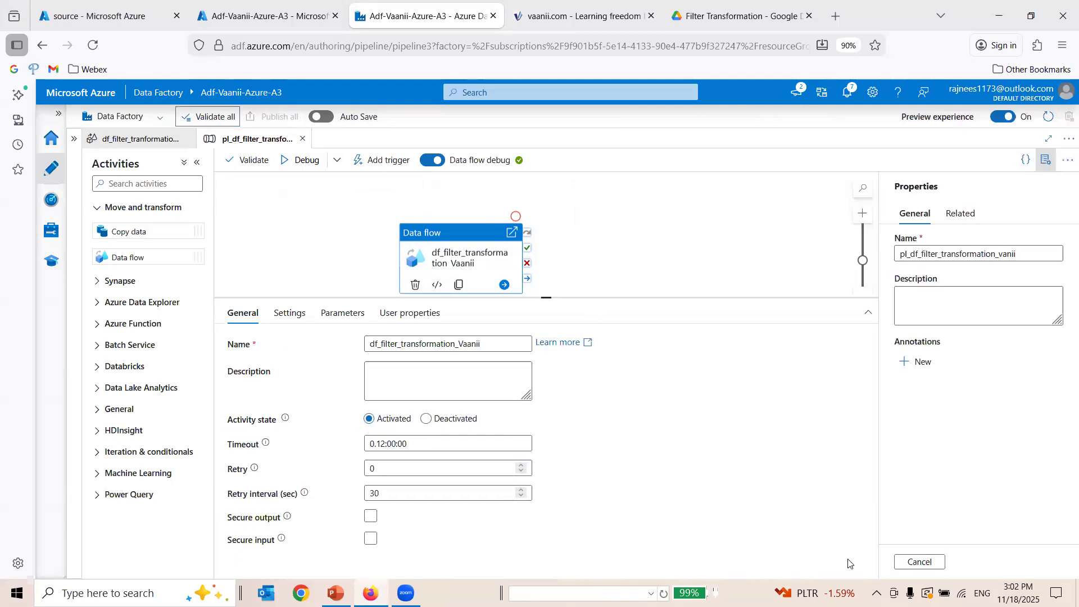
Run the pipeline in debug mode and keep refreshing its run output until the data flow activity finishes.
{"action": "left_click", "coordinate": [291, 162]}
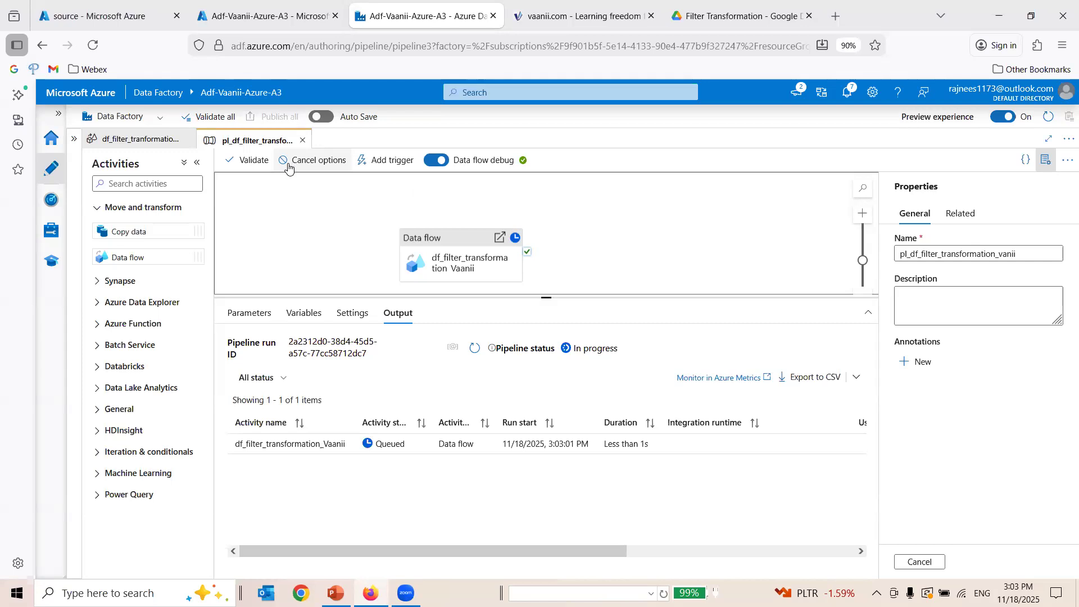
{"action": "left_click", "coordinate": [474, 349]}
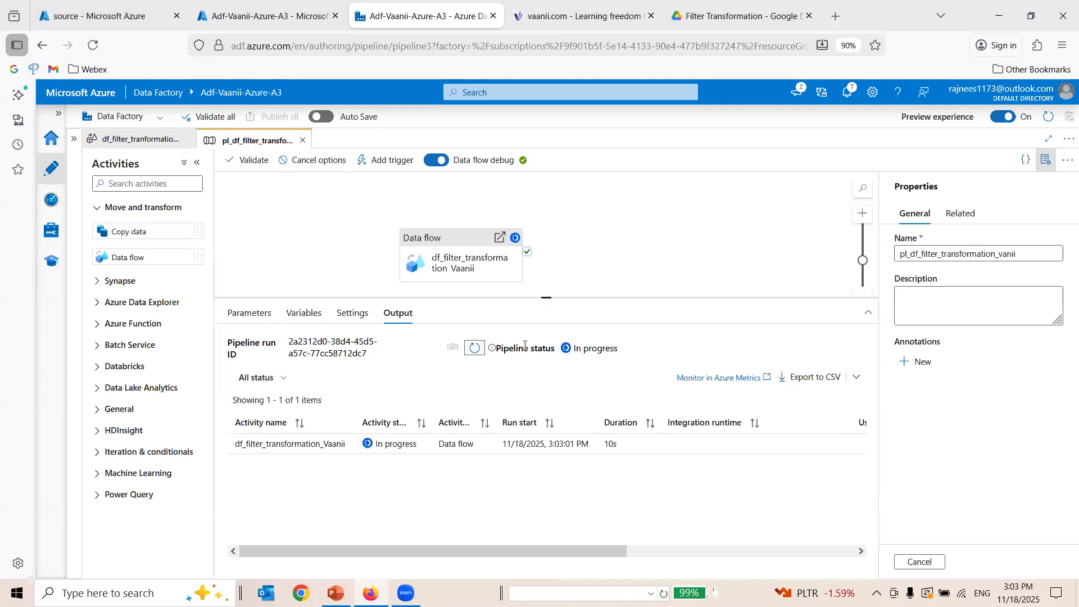
{"action": "left_click", "coordinate": [474, 348]}
{"action": "left_click", "coordinate": [475, 348]}
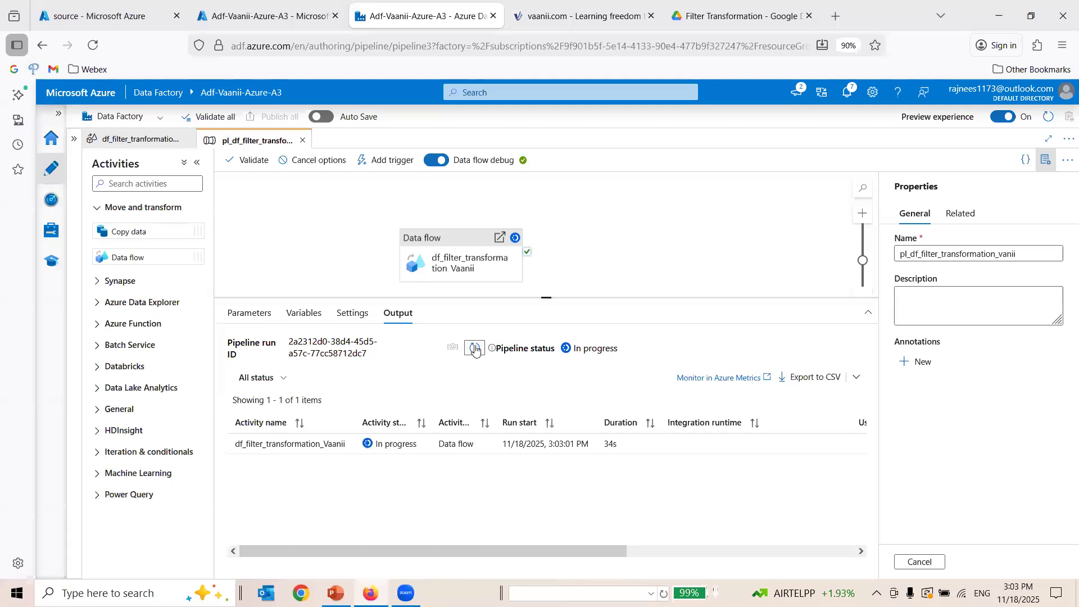
{"action": "left_click", "coordinate": [474, 349]}
{"action": "left_click", "coordinate": [475, 349]}
{"action": "left_click", "coordinate": [475, 349]}
{"action": "left_click", "coordinate": [475, 348]}
{"action": "left_click", "coordinate": [475, 348]}
{"action": "left_click", "coordinate": [475, 349]}
{"action": "left_click", "coordinate": [474, 349]}
{"action": "left_click", "coordinate": [475, 348]}
{"action": "left_click", "coordinate": [475, 348]}
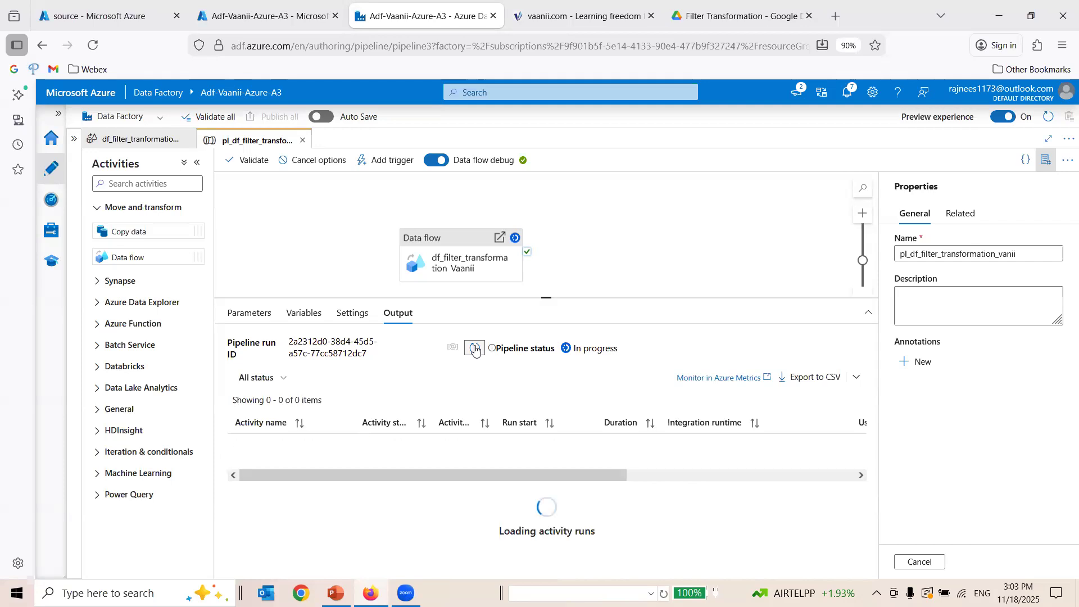
{"action": "left_click", "coordinate": [475, 349]}
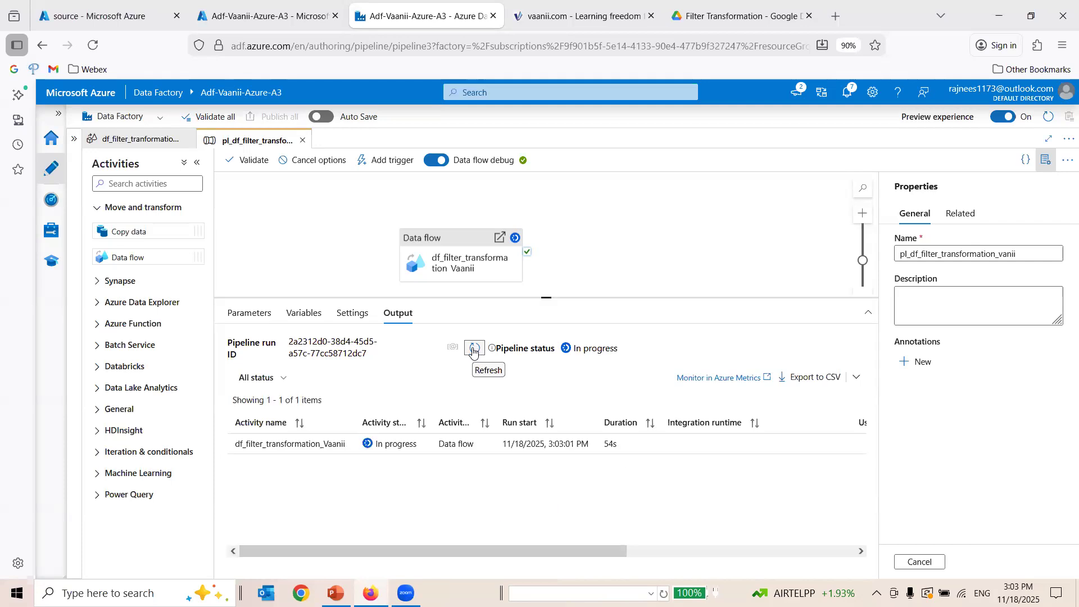
{"action": "left_click", "coordinate": [474, 348]}
{"action": "left_click", "coordinate": [474, 348]}
{"action": "left_click", "coordinate": [473, 349]}
{"action": "left_click", "coordinate": [473, 350]}
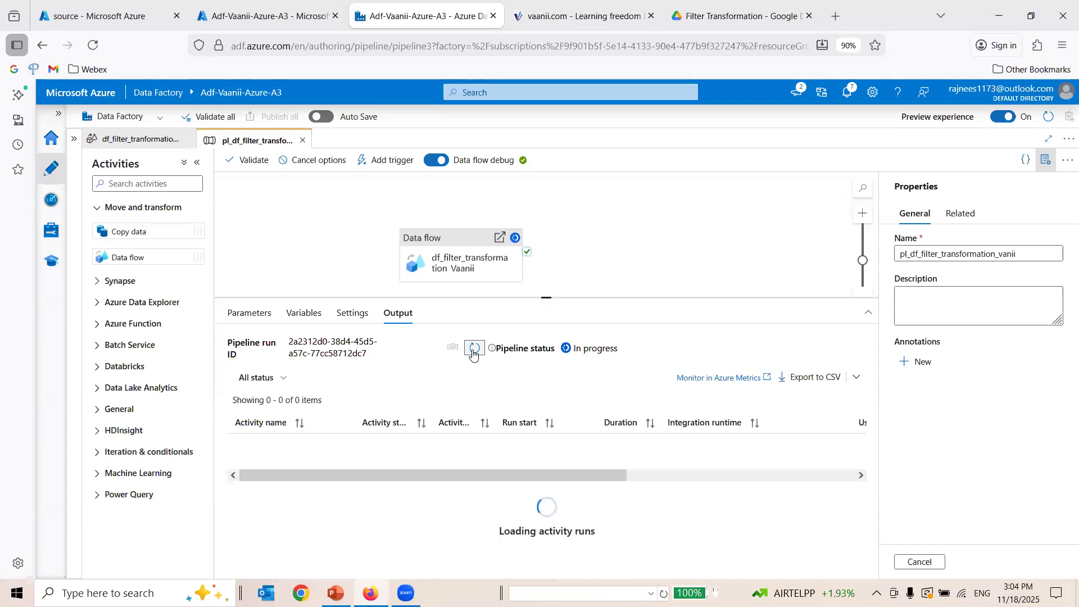
{"action": "left_click", "coordinate": [474, 349]}
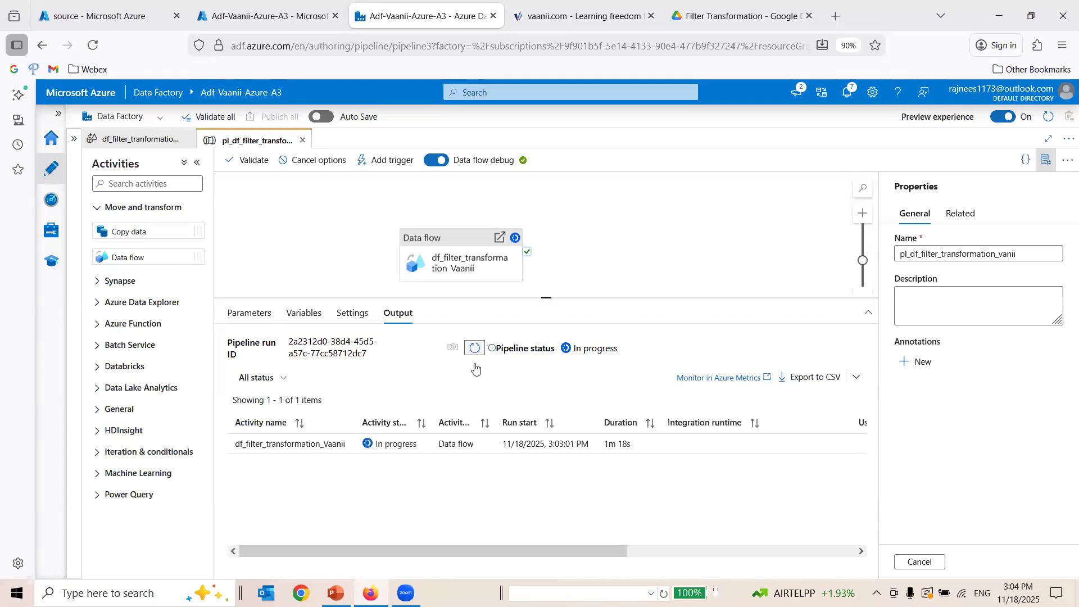
{"action": "left_click", "coordinate": [473, 350]}
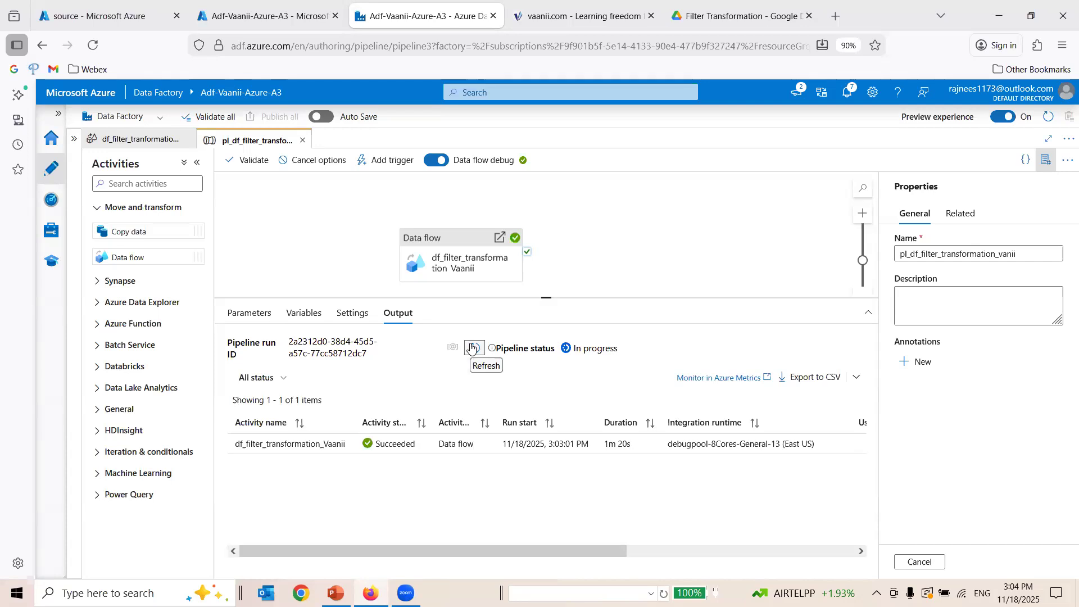
Refresh the FILTER TRANSFORMATION folder in the source container and open the contents of the generated part-00000 file.
{"action": "mouse_move", "coordinate": [330, 443]}
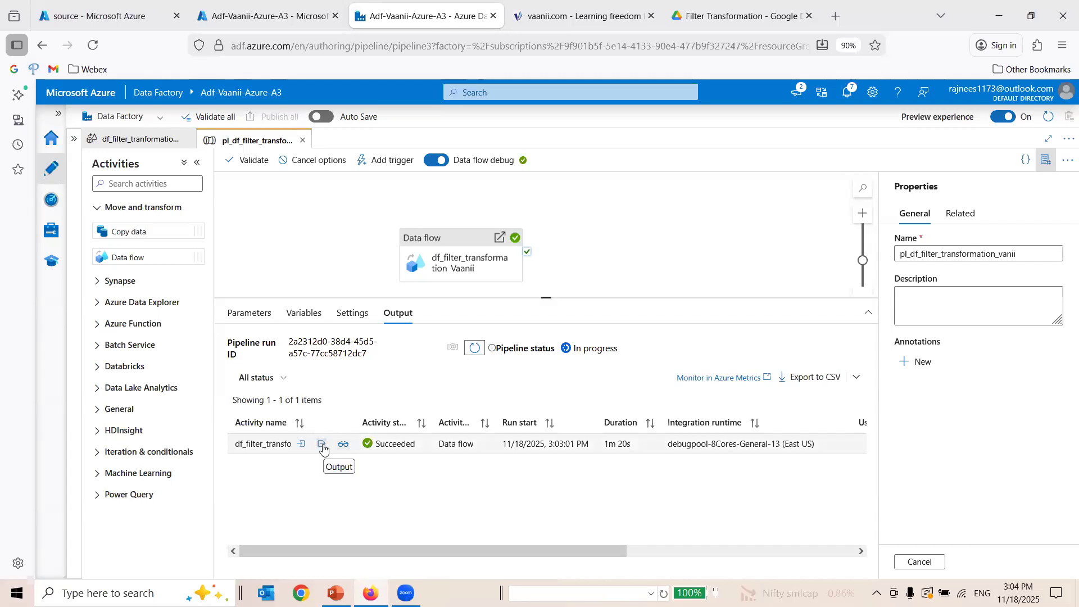
{"action": "left_click", "coordinate": [281, 11]}
{"action": "left_click", "coordinate": [124, 11]}
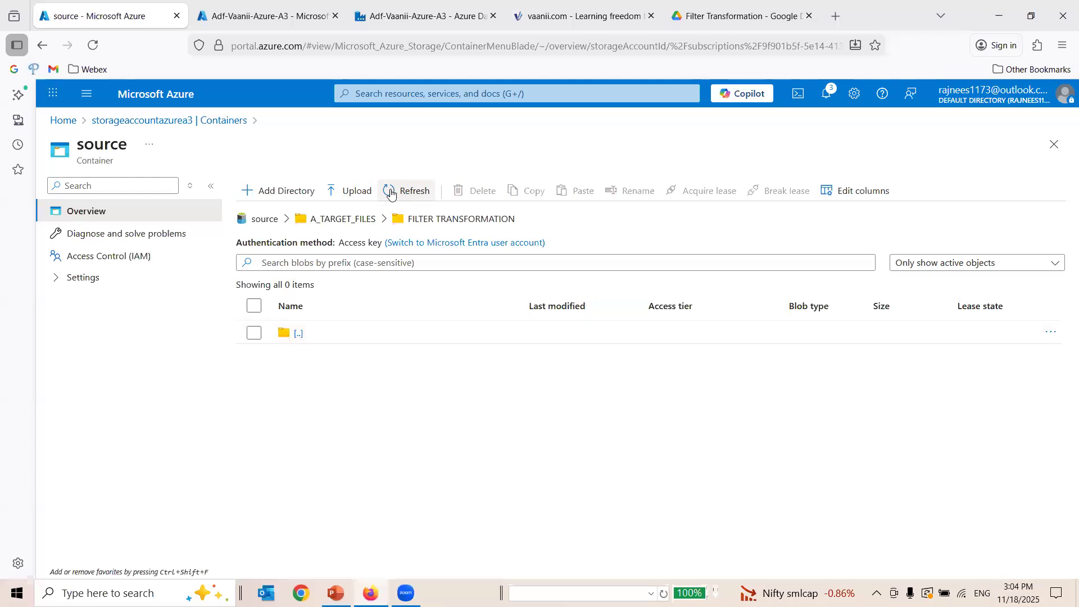
{"action": "left_click", "coordinate": [387, 190]}
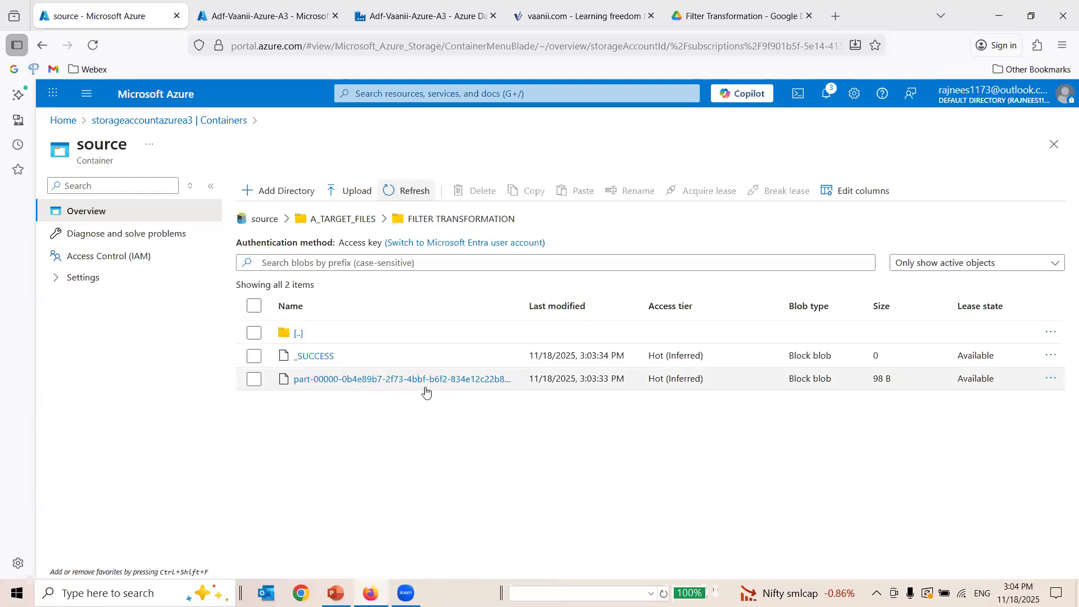
{"action": "left_click", "coordinate": [386, 380]}
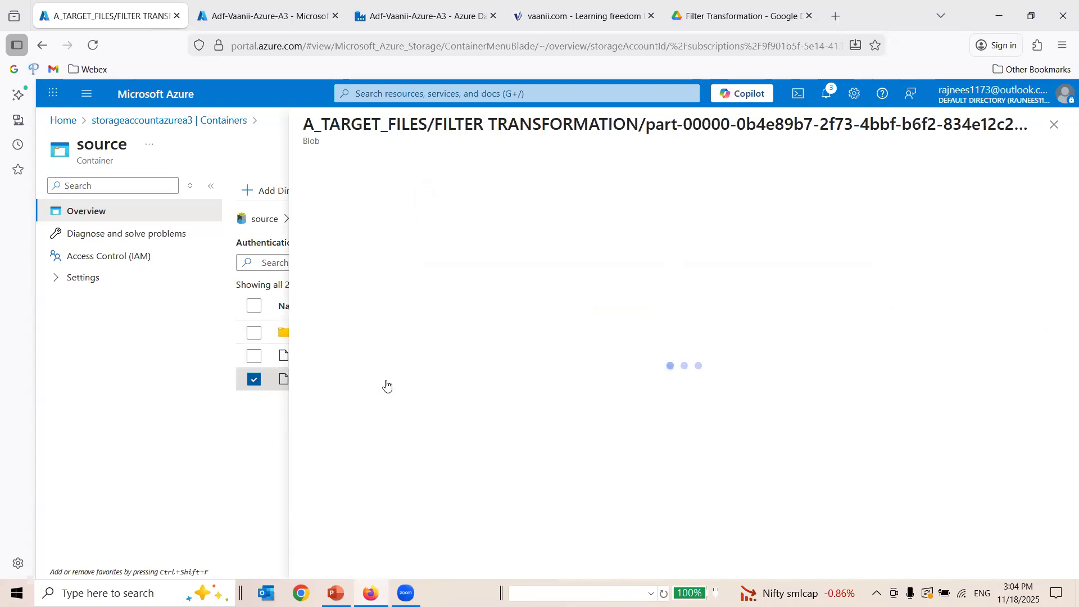
{"action": "left_click", "coordinate": [426, 203]}
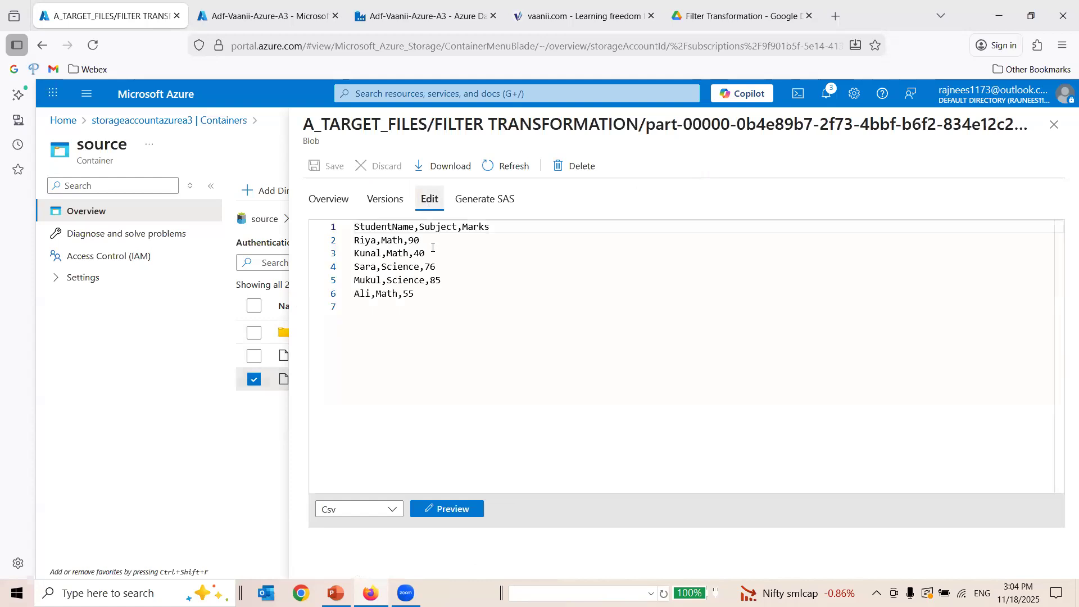
Examine the student rows in the output file to check the Marks filter.
{"action": "left_click_drag", "start_coordinate": [414, 306], "coordinate": [340, 249]}
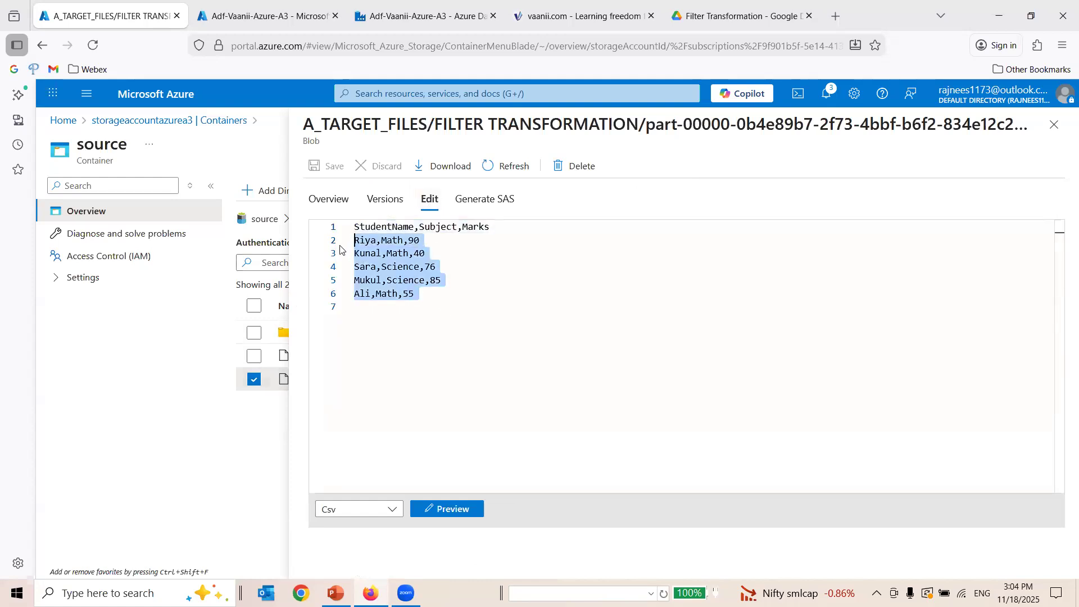
{"action": "left_click", "coordinate": [404, 253]}
{"action": "left_click_drag", "start_coordinate": [414, 293], "coordinate": [348, 241]}
{"action": "left_click", "coordinate": [431, 311]}
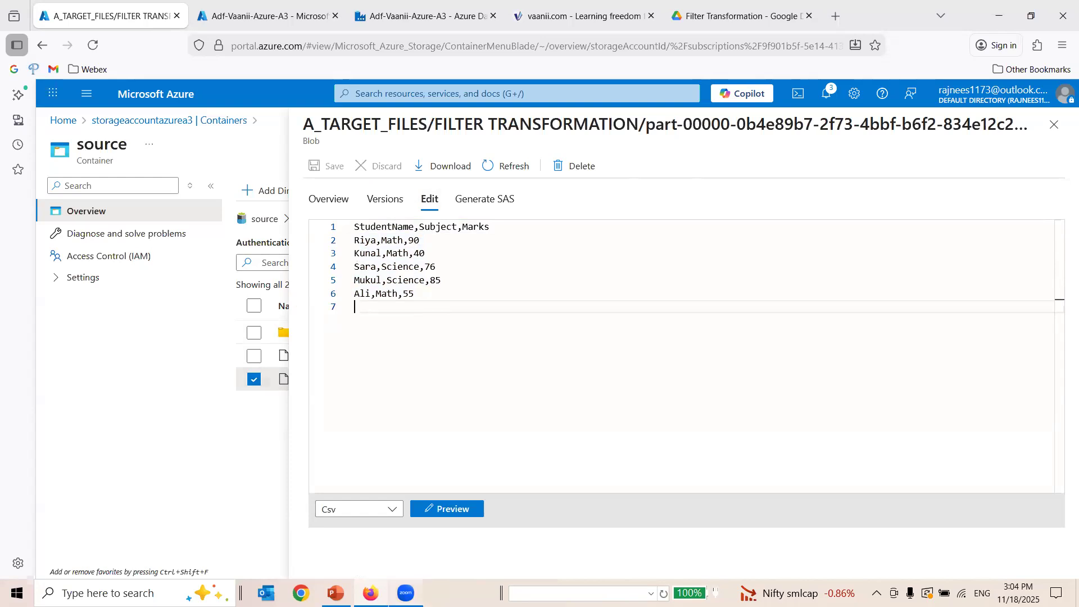
Switch to PowerPoint and review the workflow steps slide and the Thank You slide, undoing any accidental move of the steps text.
{"action": "mouse_move", "coordinate": [335, 592]}
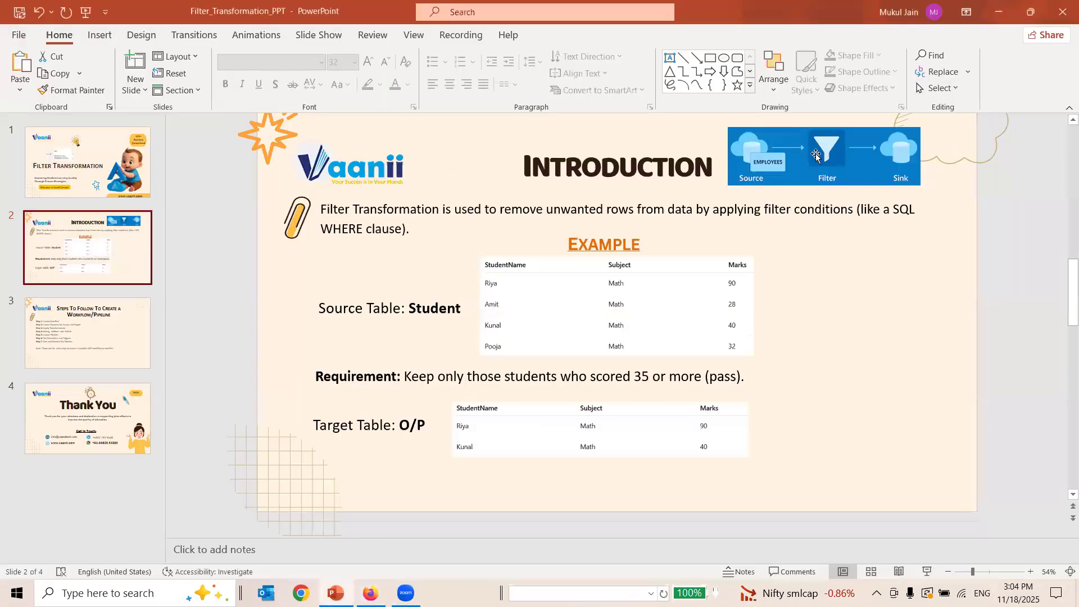
{"action": "left_click", "coordinate": [87, 337]}
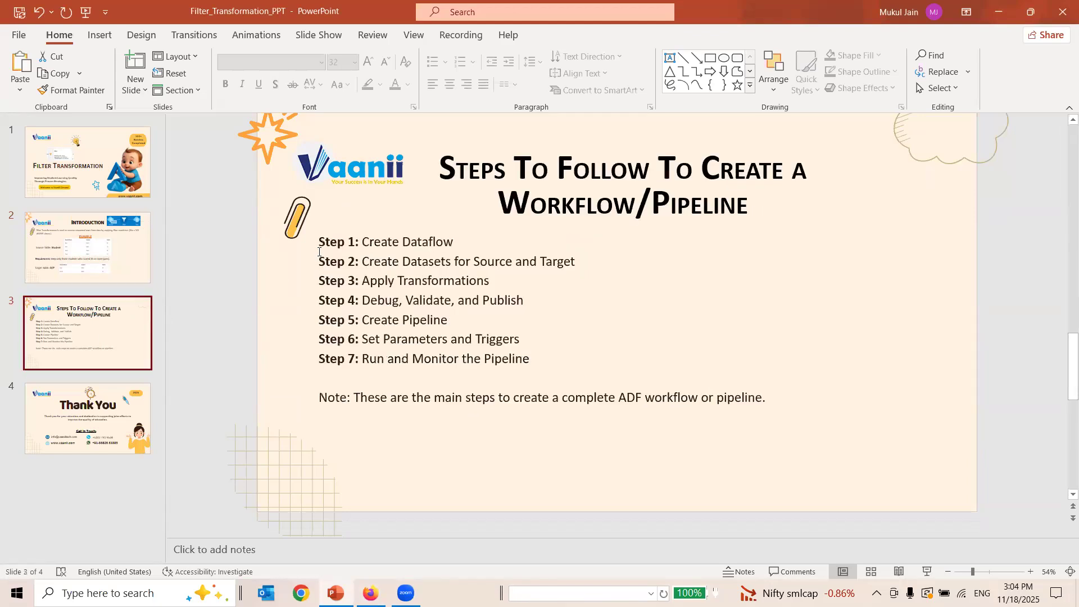
{"action": "left_click_drag", "start_coordinate": [317, 240], "coordinate": [326, 241]}
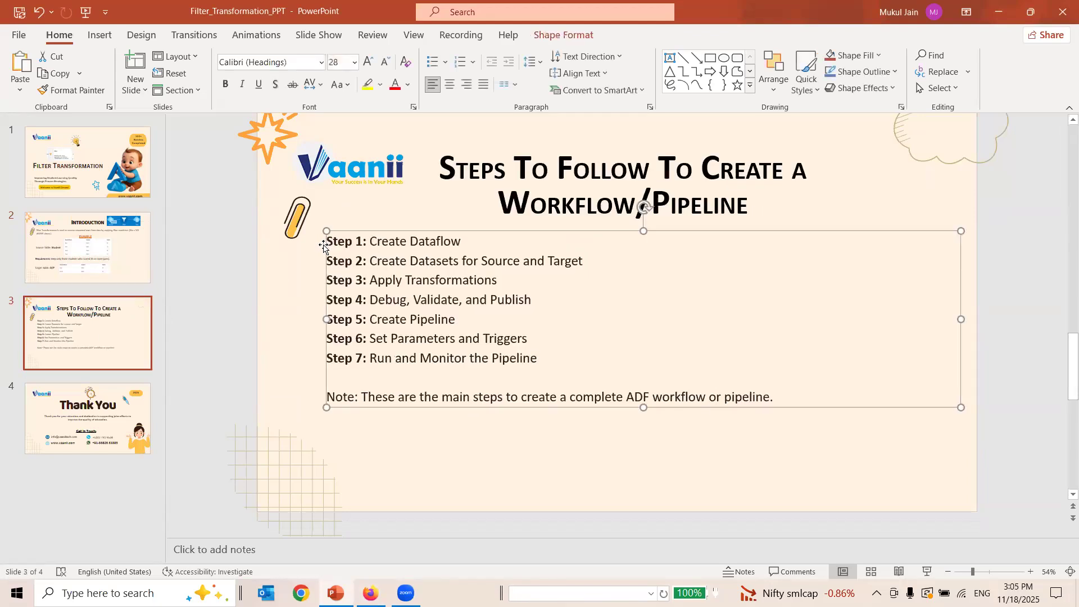
{"action": "key", "text": "ctrl+z"}
{"action": "left_click", "coordinate": [118, 421]}
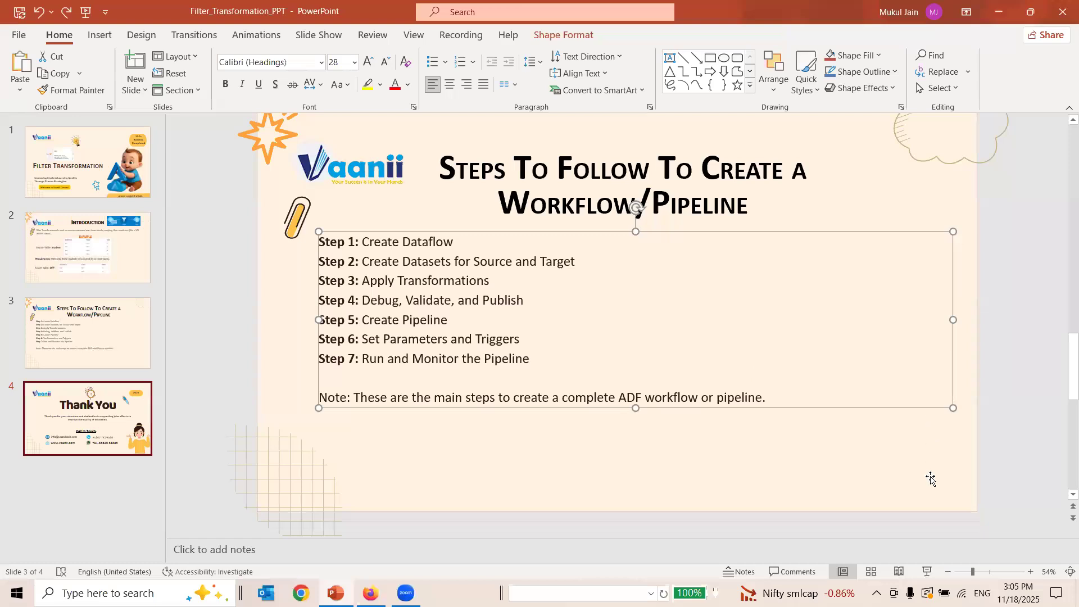